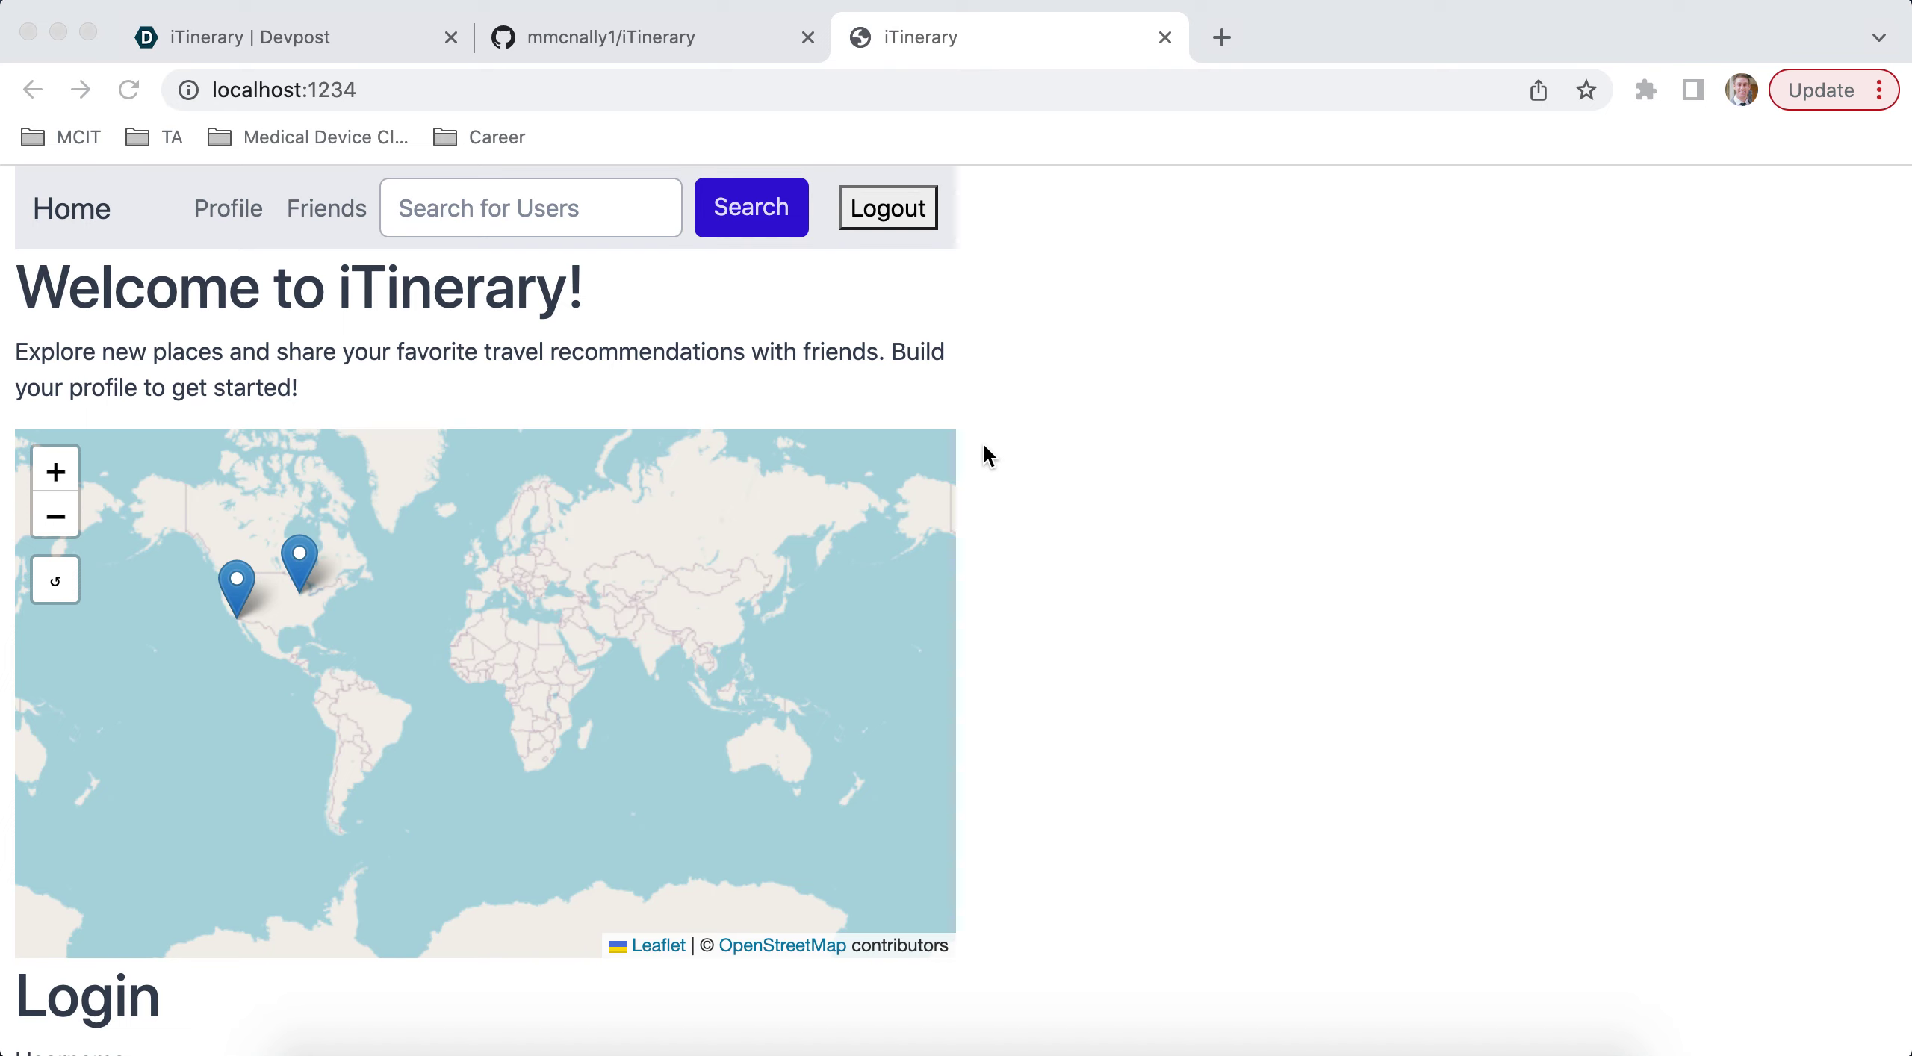
- Preview the San Diego and Chicago trip popups on the landing page map
scroll(980, 439, "down", 2)
scroll(980, 439, "up", 2)
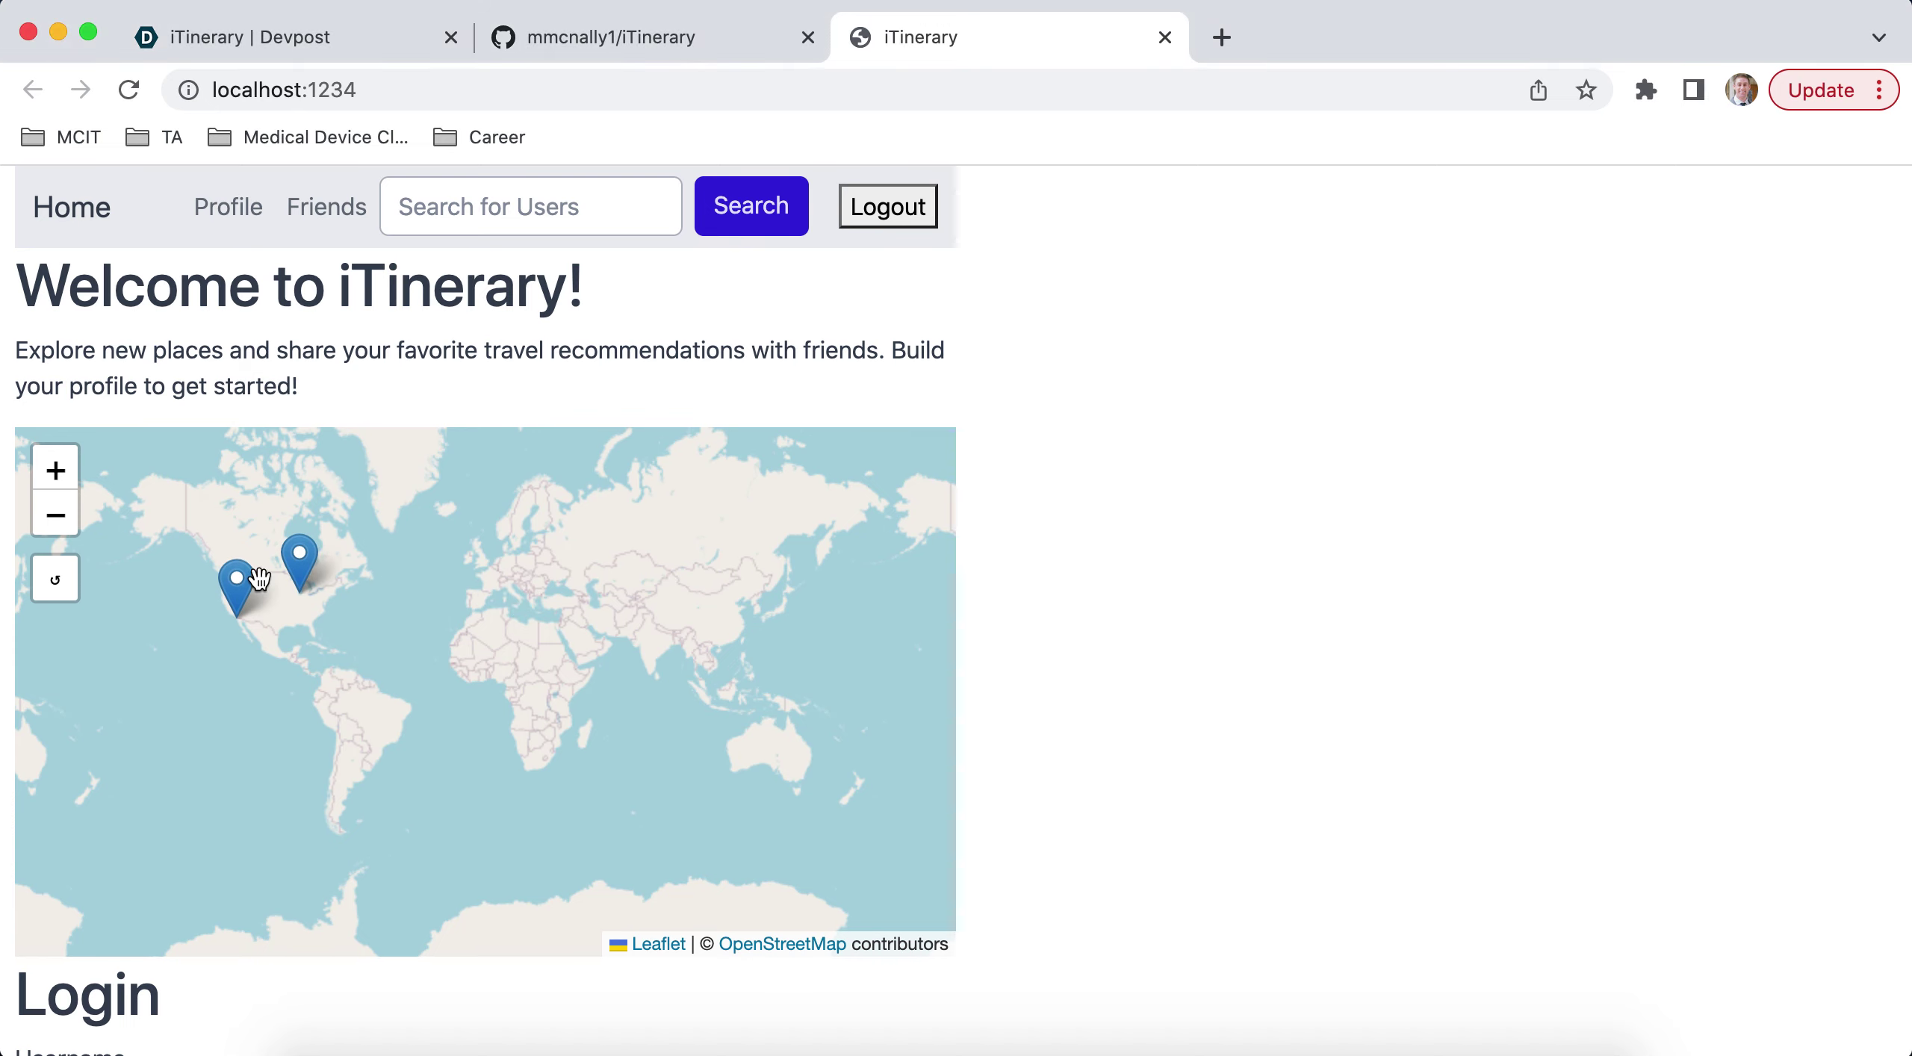
left_click(236, 586)
left_click(355, 573)
left_click(283, 594)
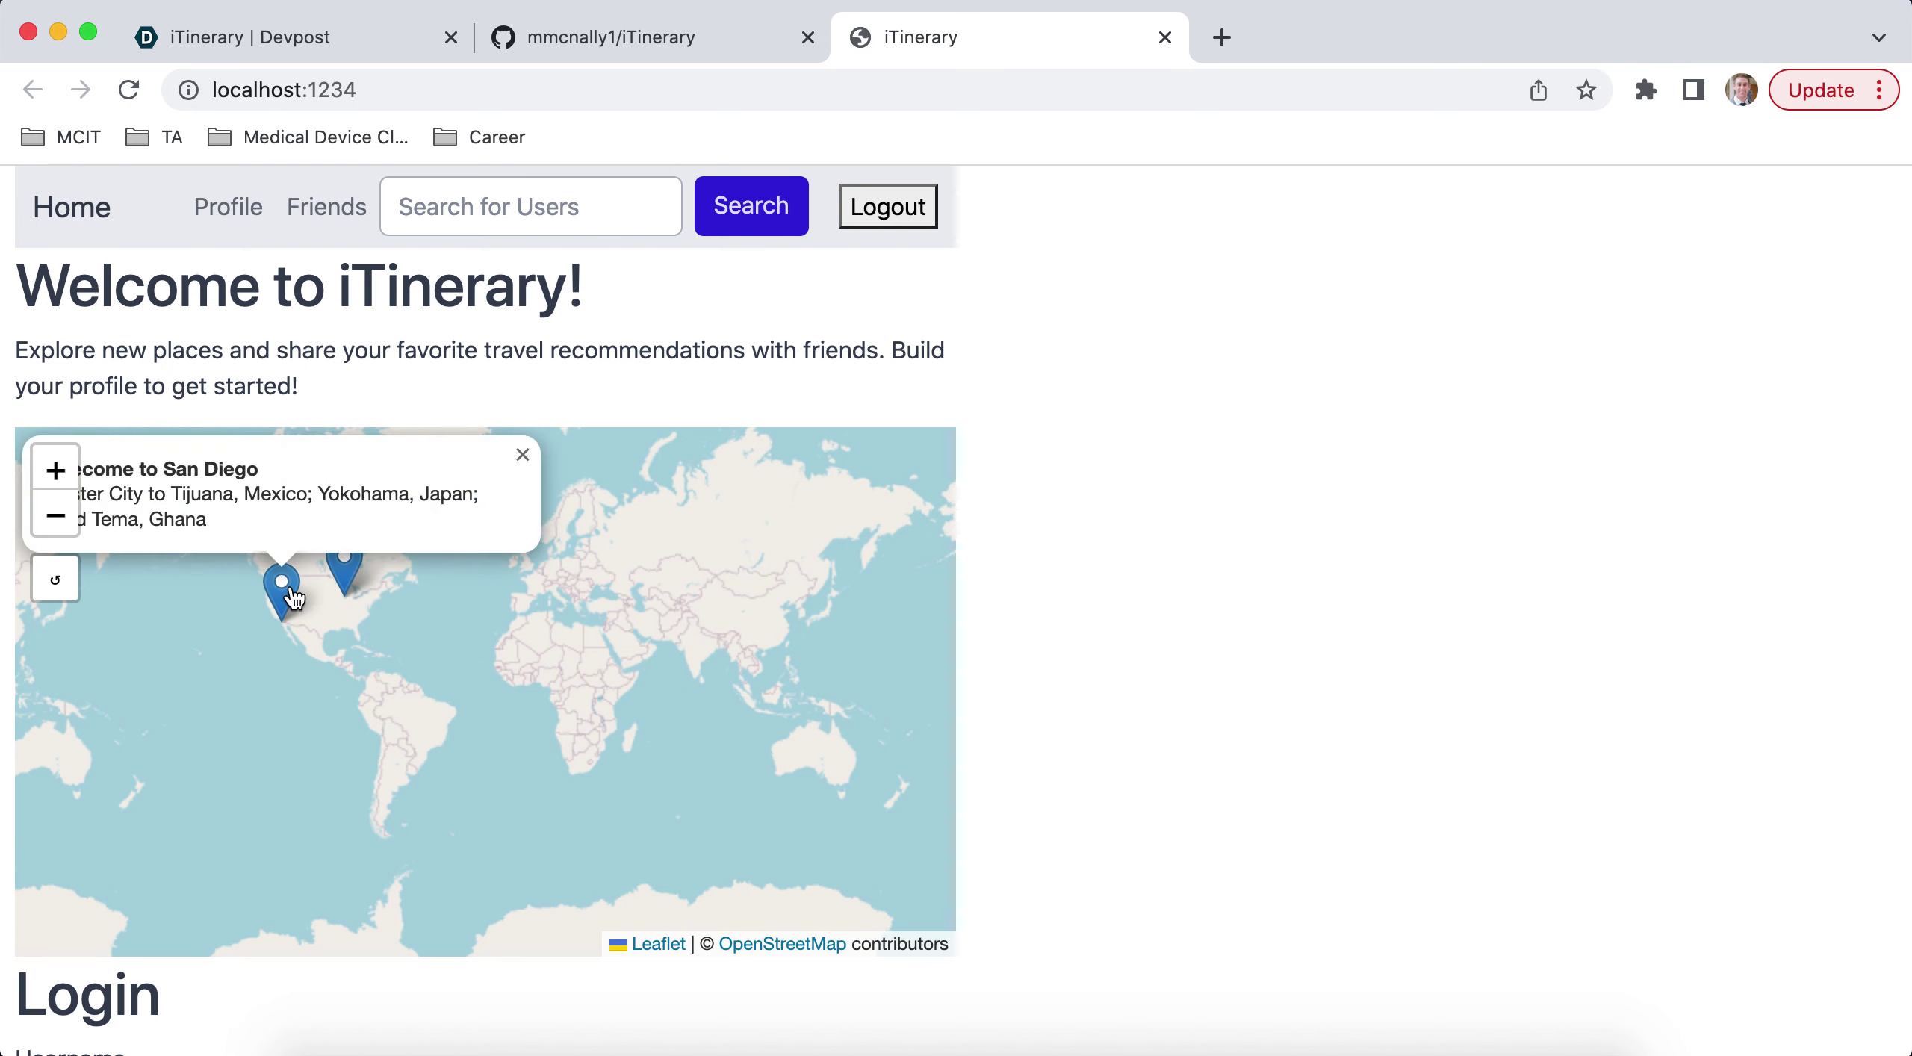
left_click(632, 641)
scroll(1110, 642, "down", 5)
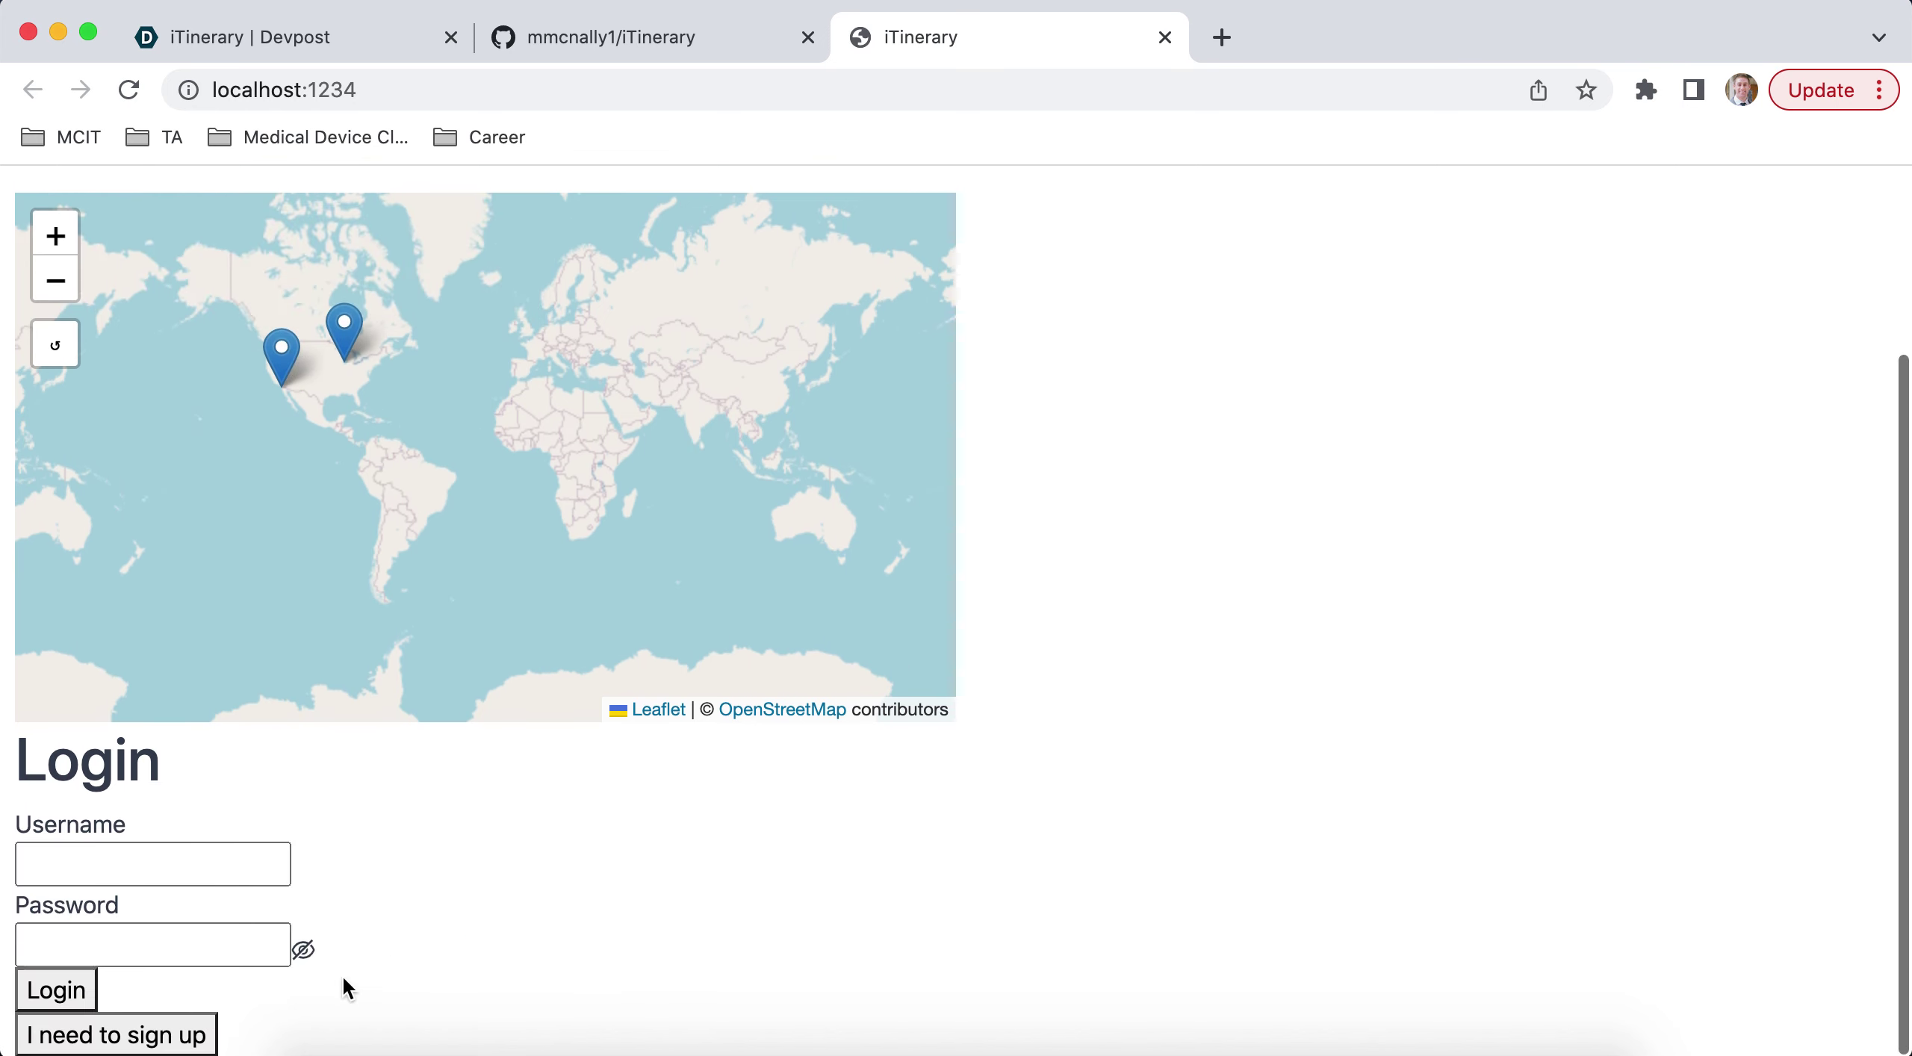
- Log in with the username and password, declining Chrome's offer to save the password
left_click(184, 1034)
scroll(517, 948, "down", 3)
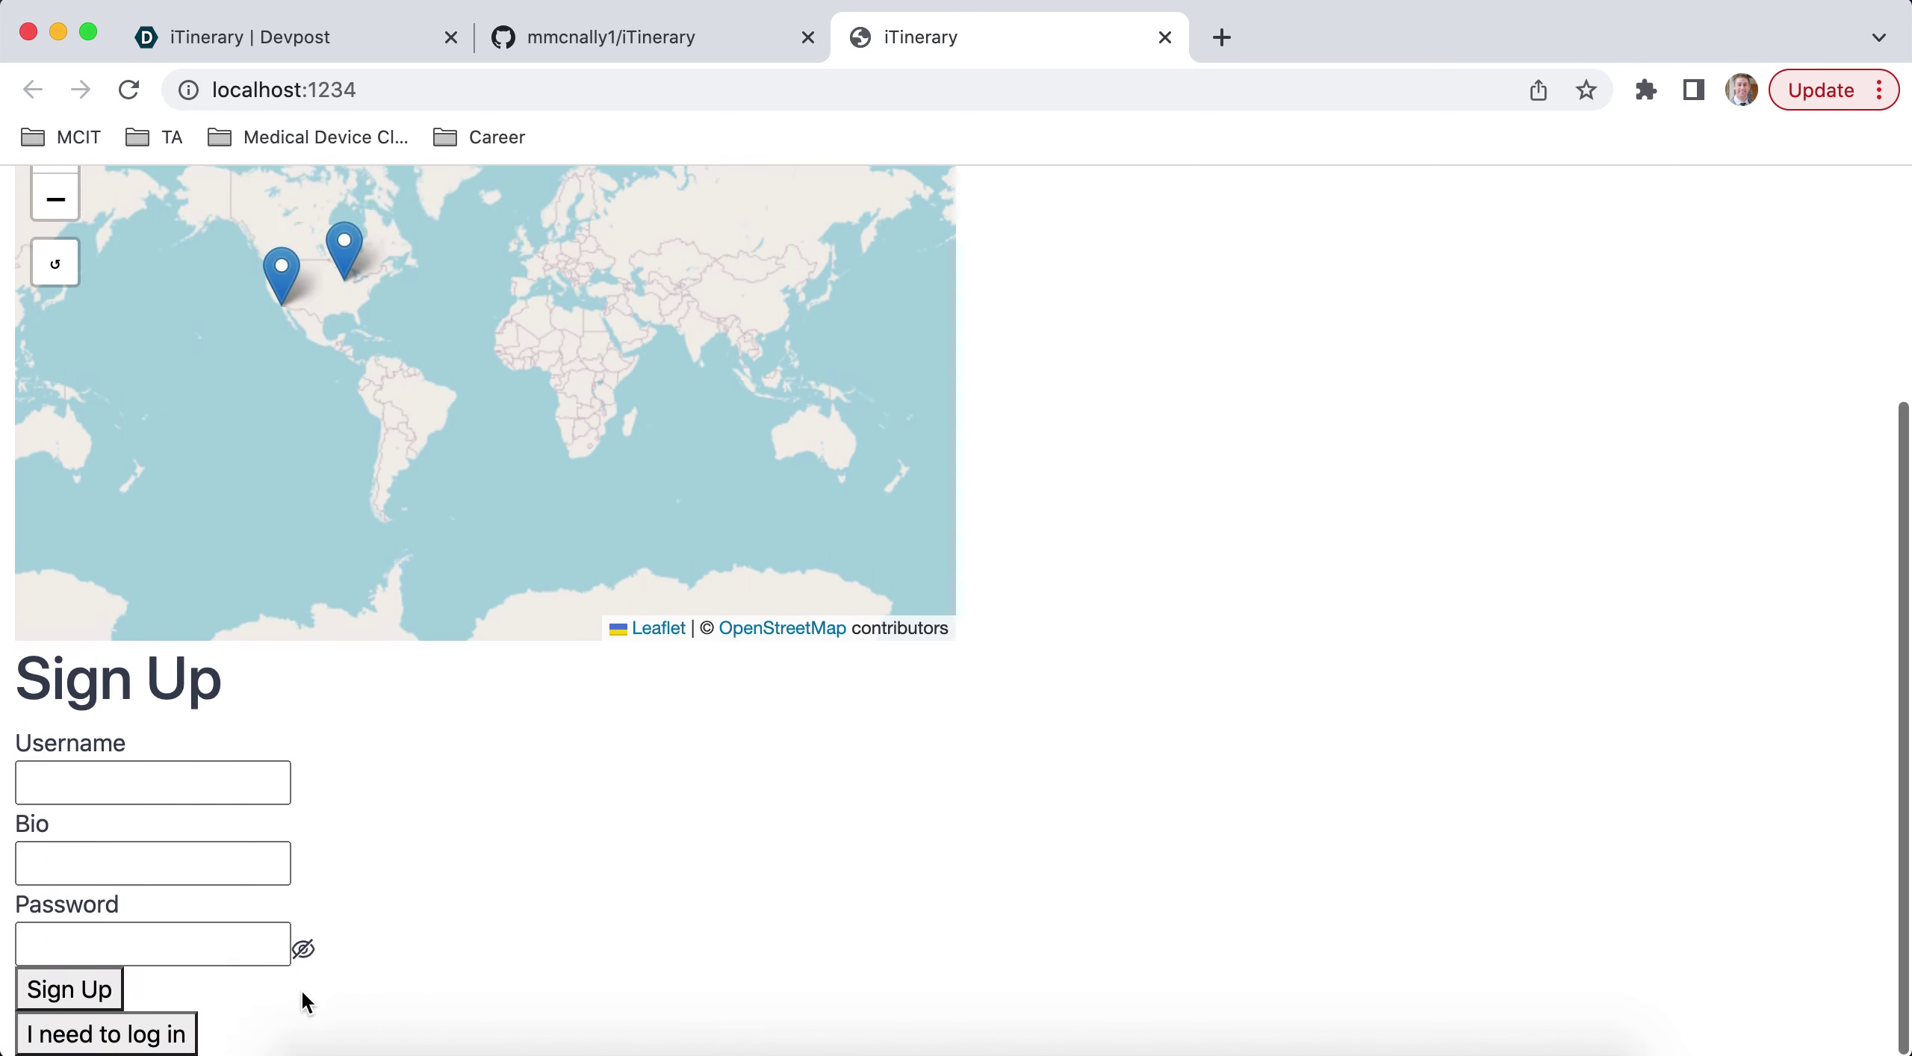
left_click(180, 1036)
left_click(166, 872)
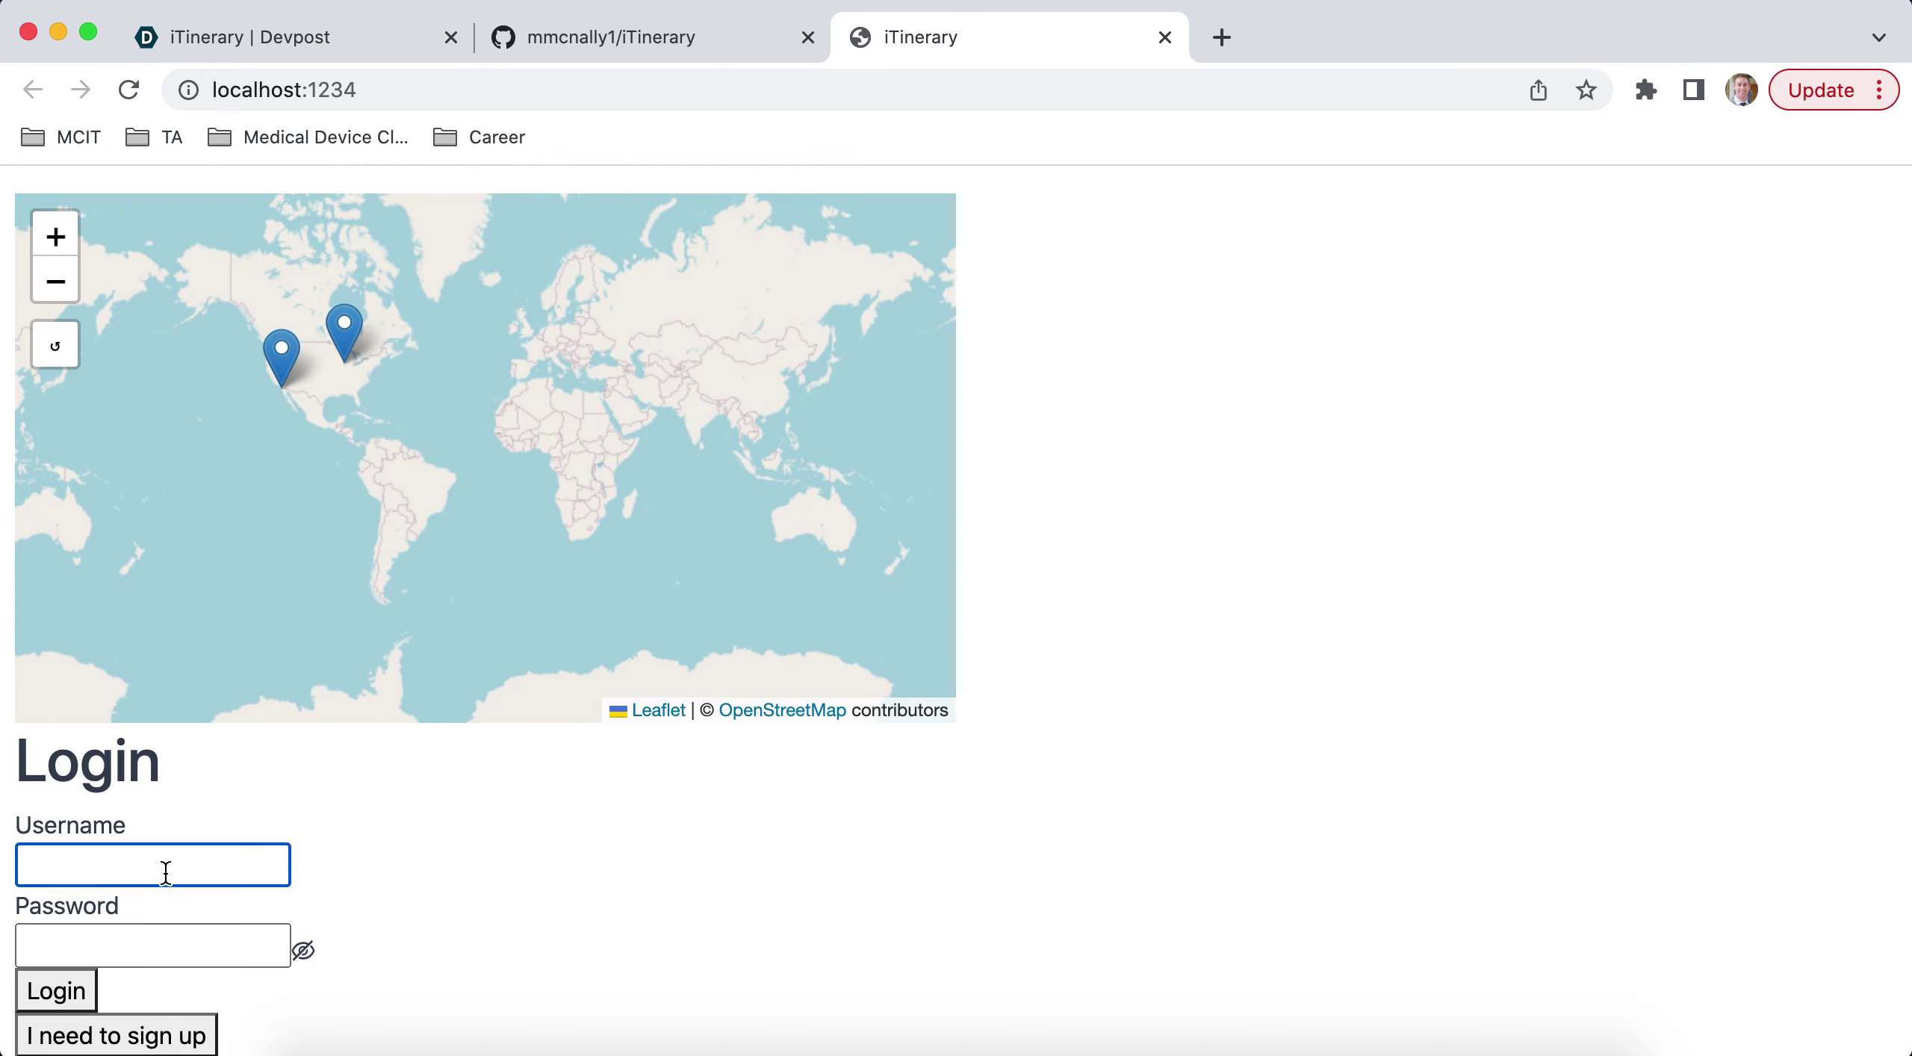
type("Mike")
key("Tab")
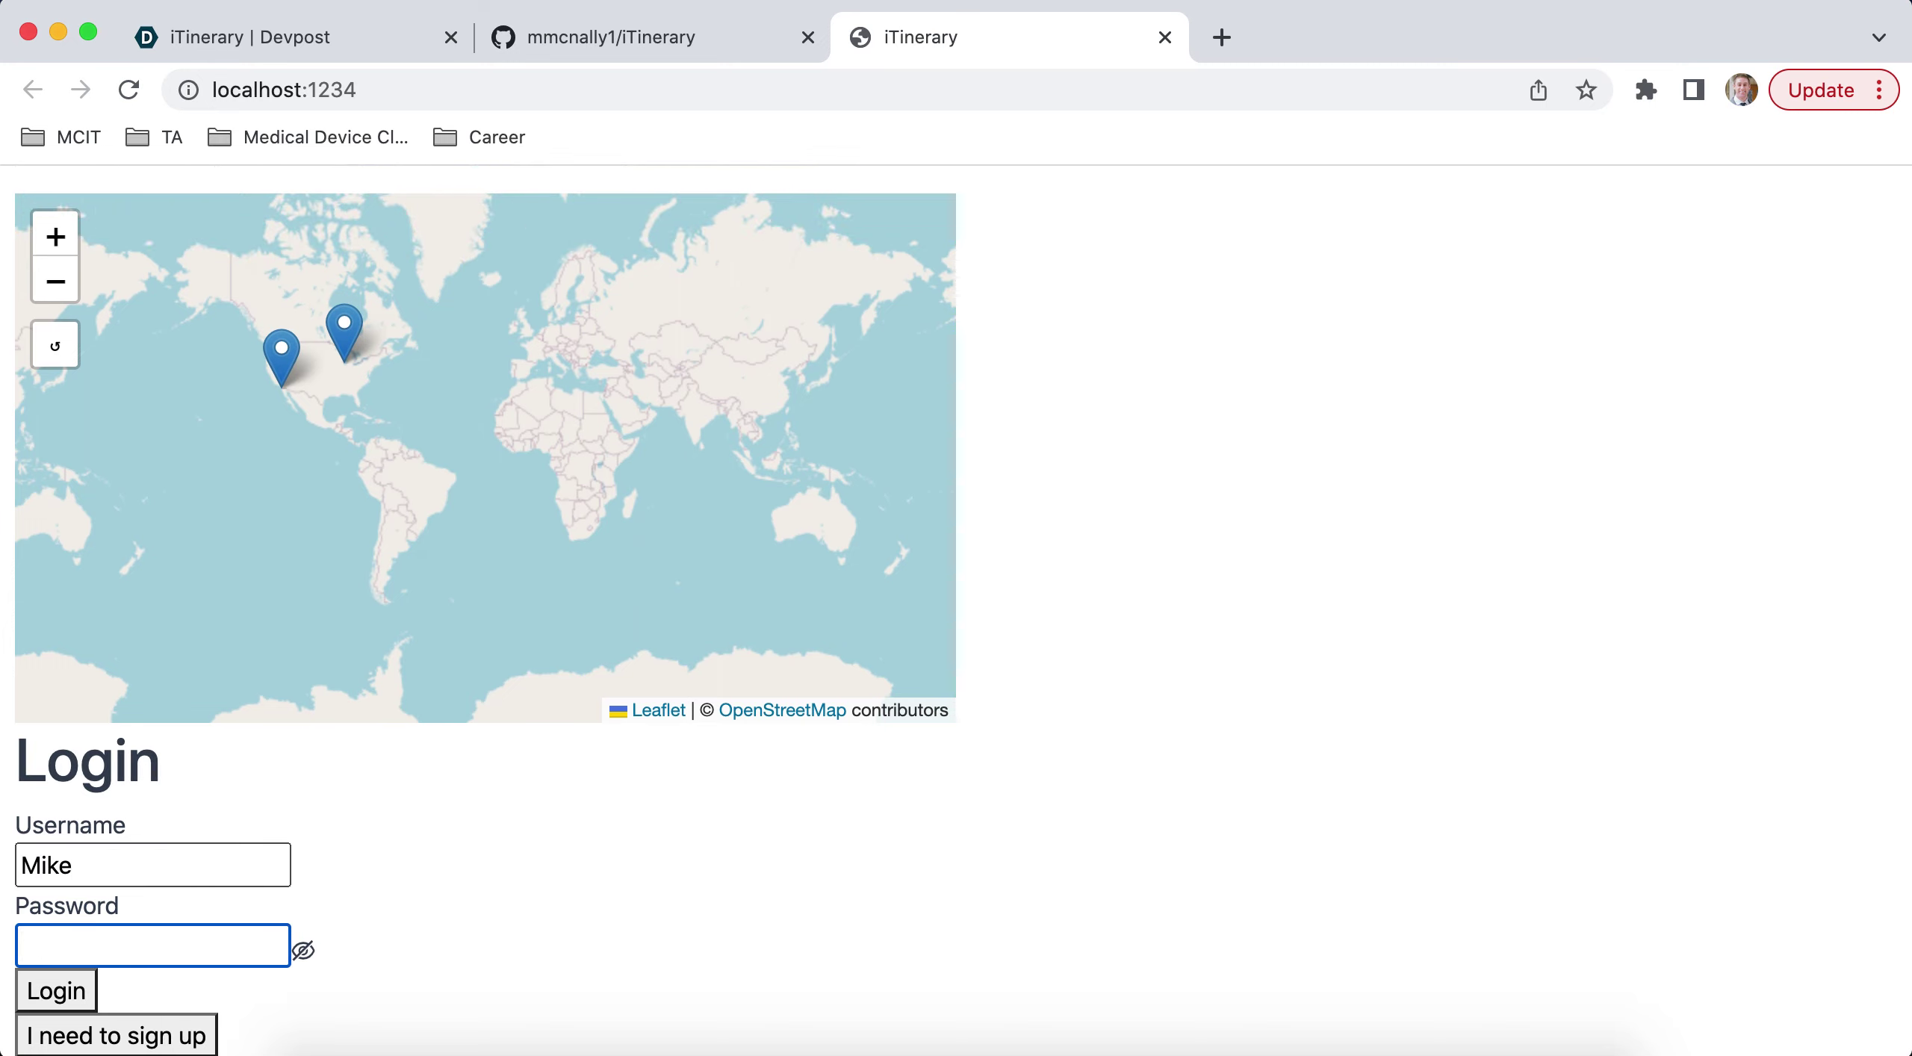
type("•••••••••")
left_click(73, 984)
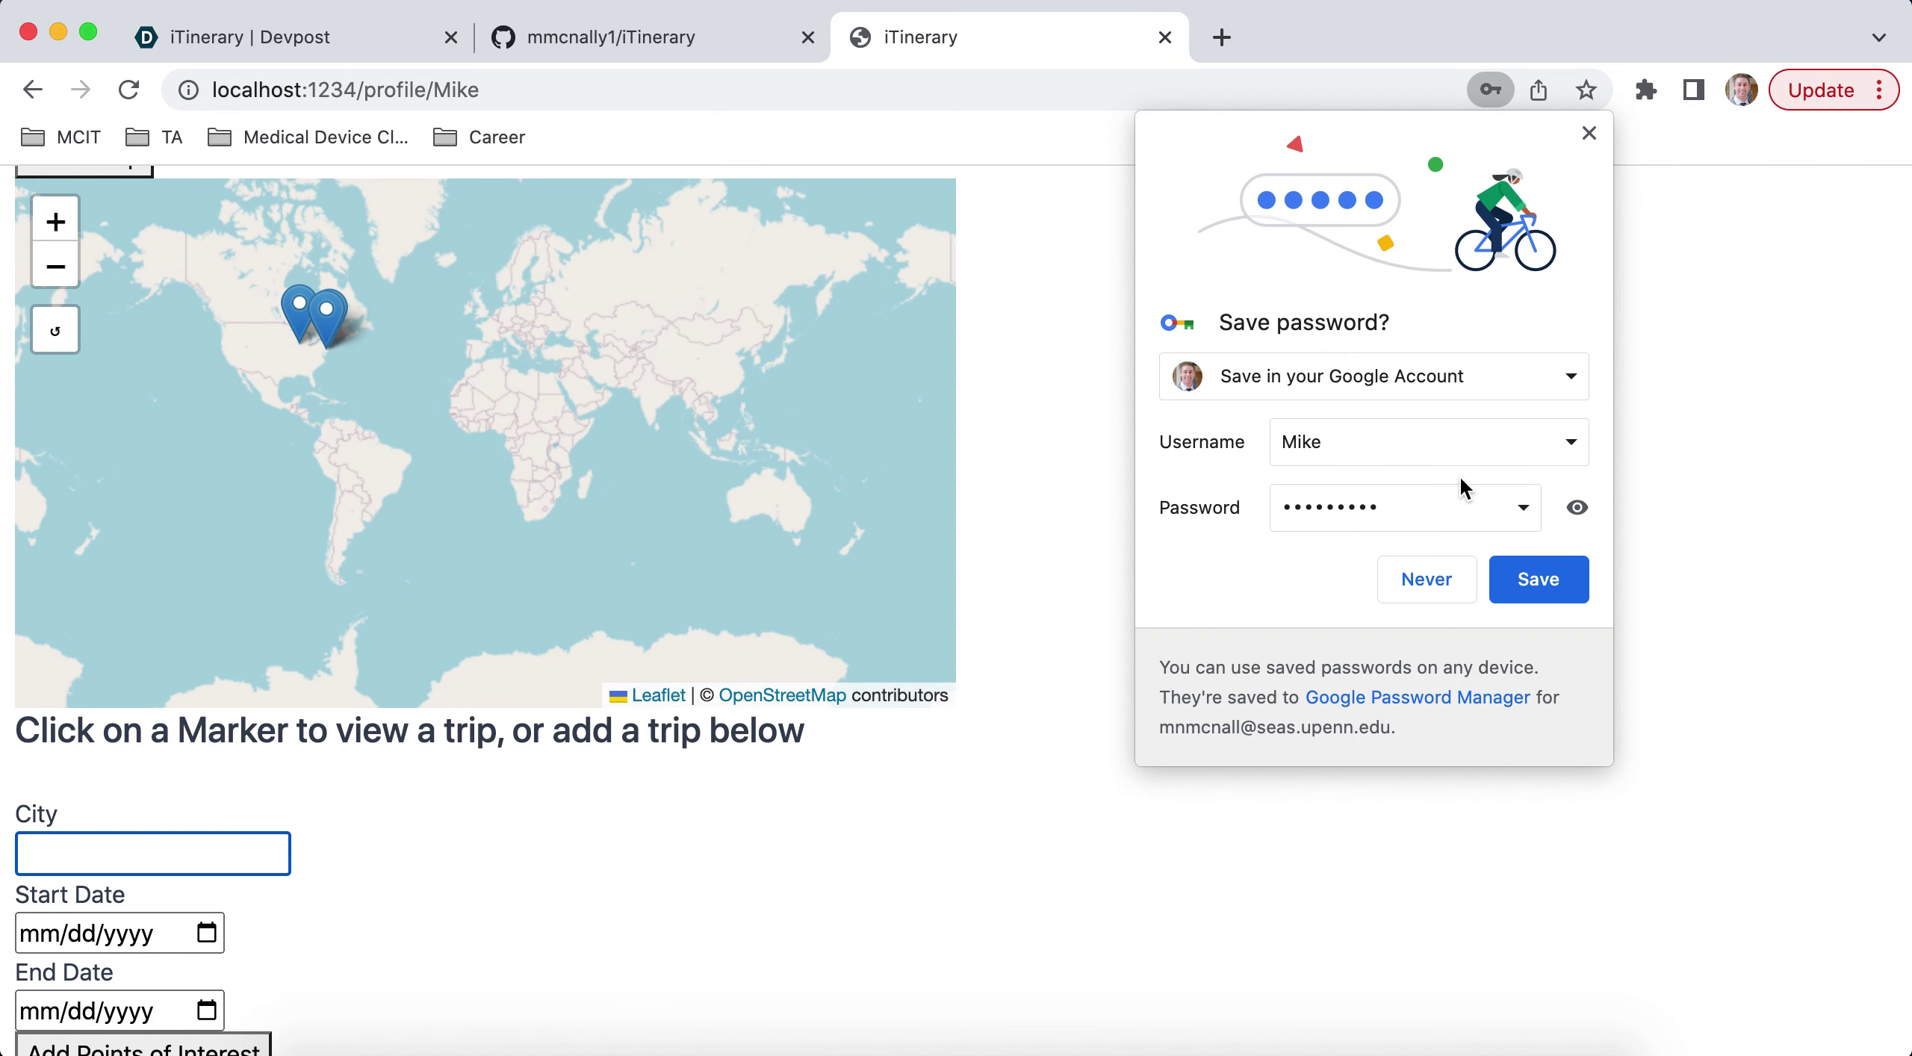
left_click(1588, 132)
- Compare the Philadelphia, Chicago and New York trip popups on the map
scroll(1195, 429, "up", 4)
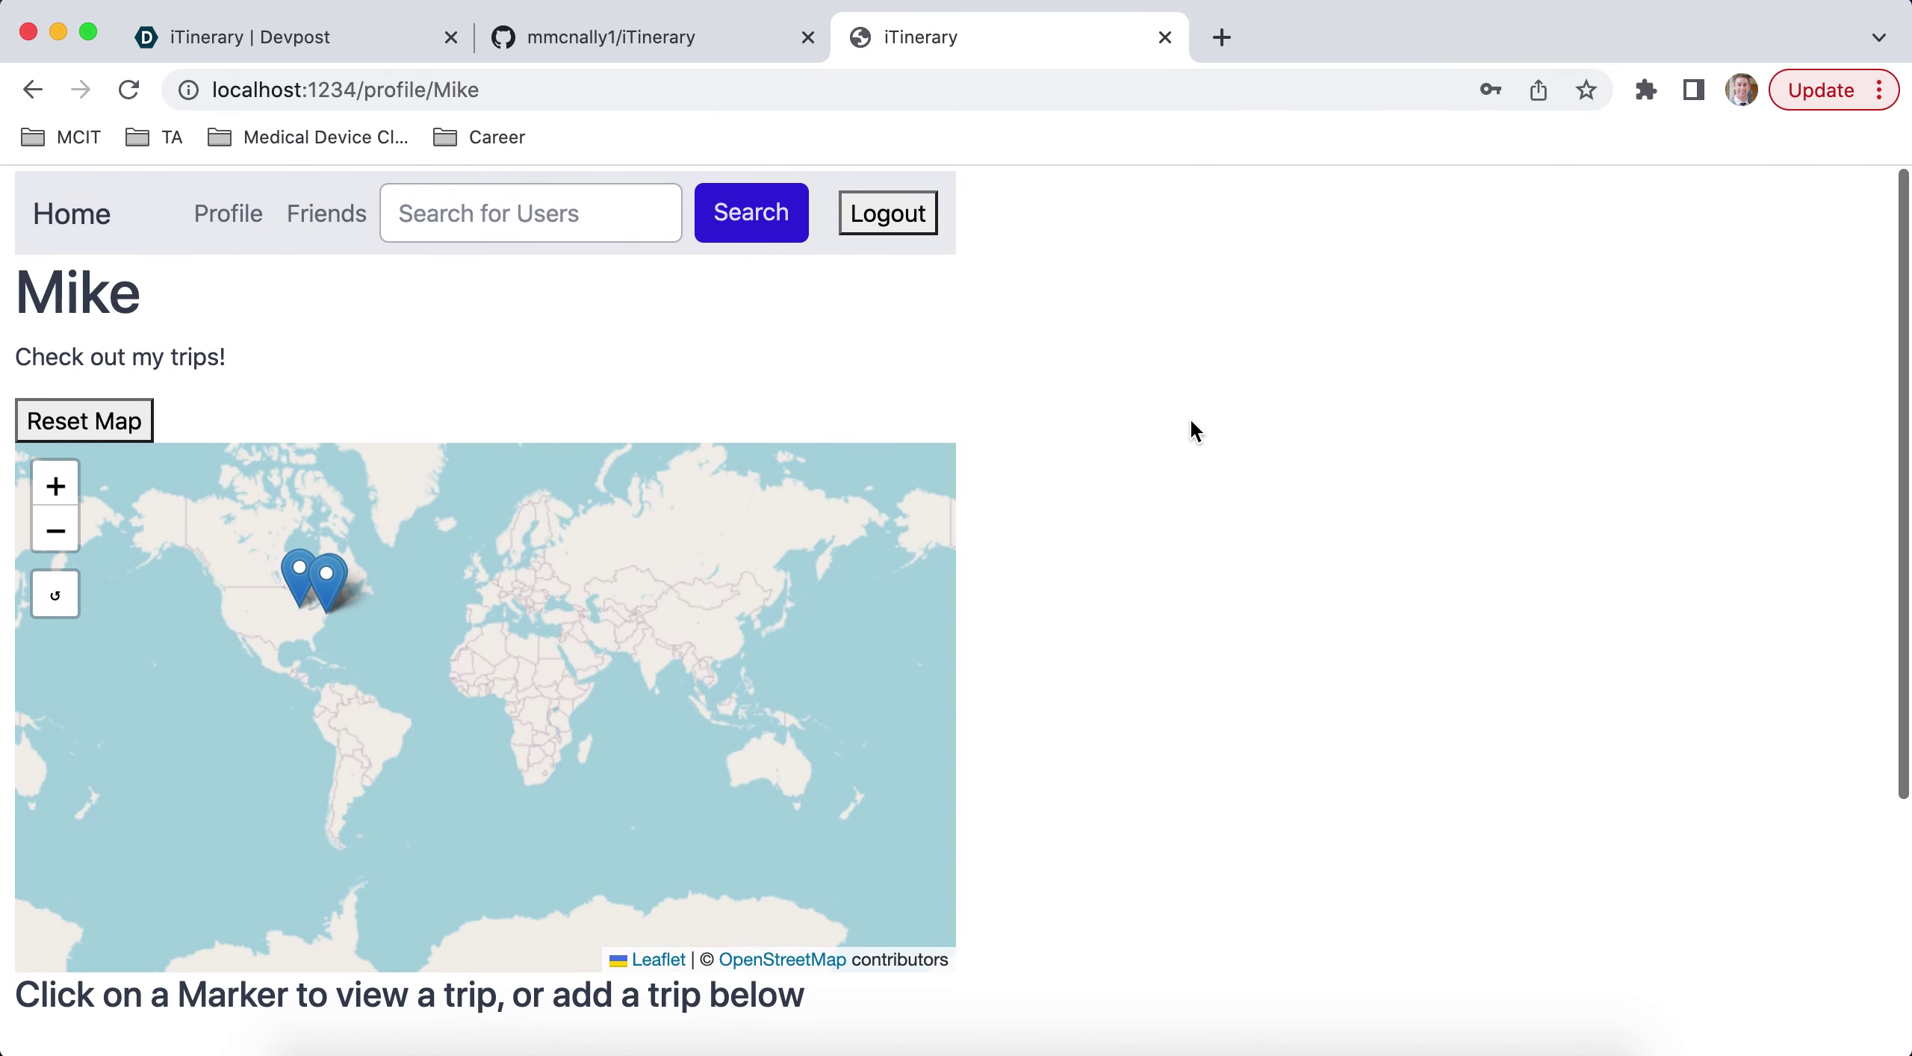
scroll(1021, 503, "down", 2)
left_click(342, 482)
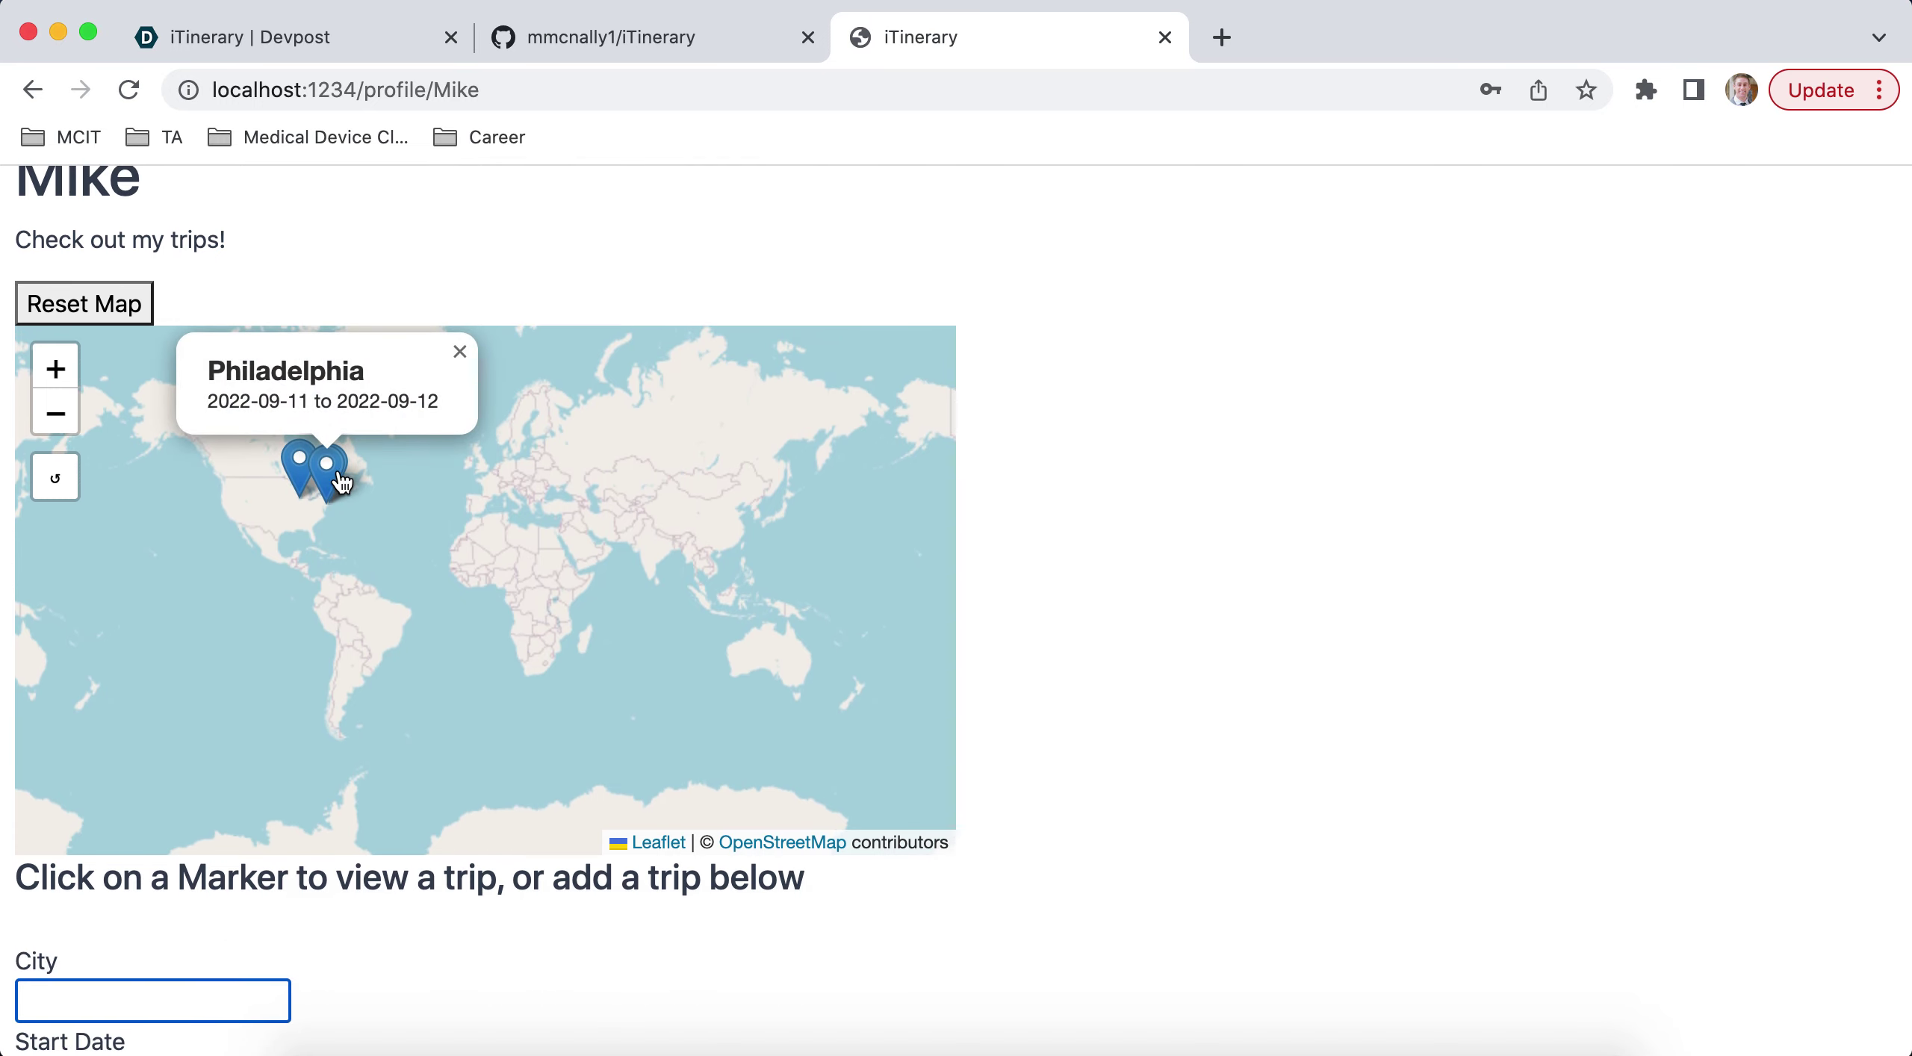
left_click(303, 461)
left_click(331, 467)
left_click(348, 451)
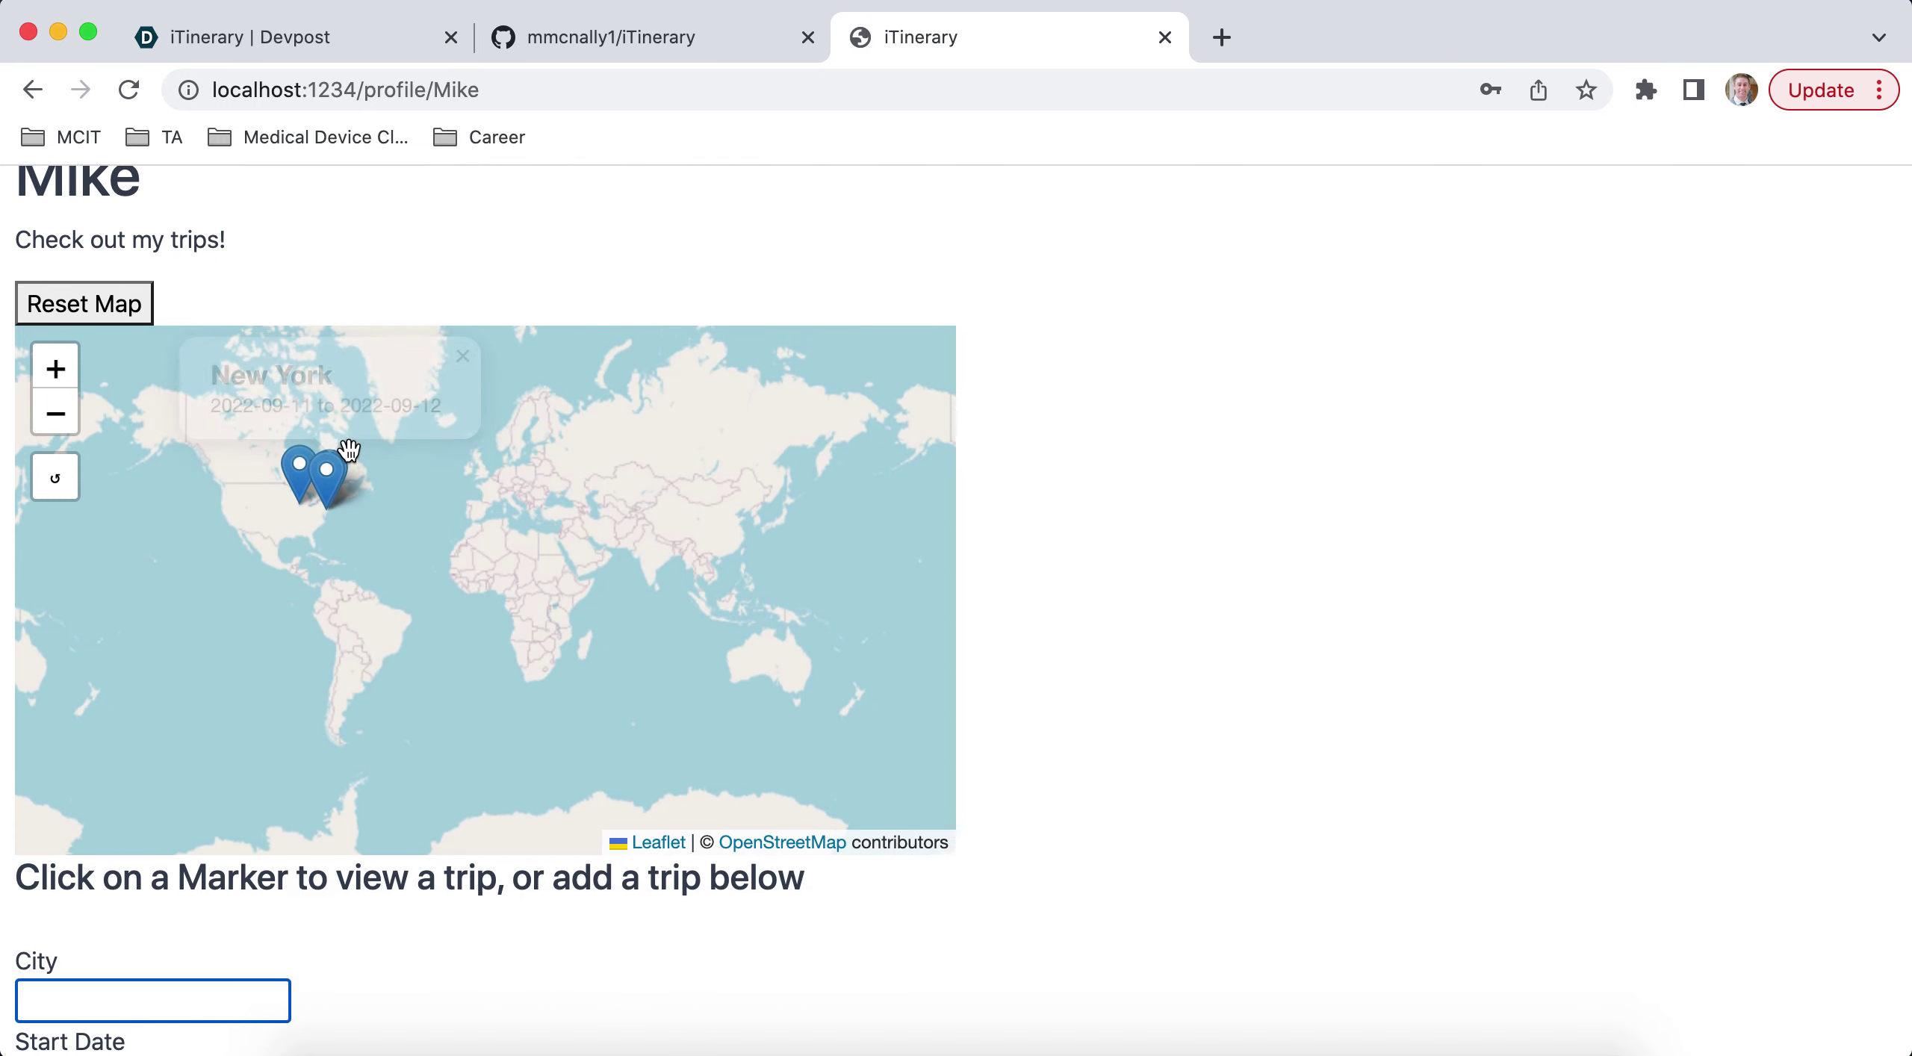
left_click(339, 484)
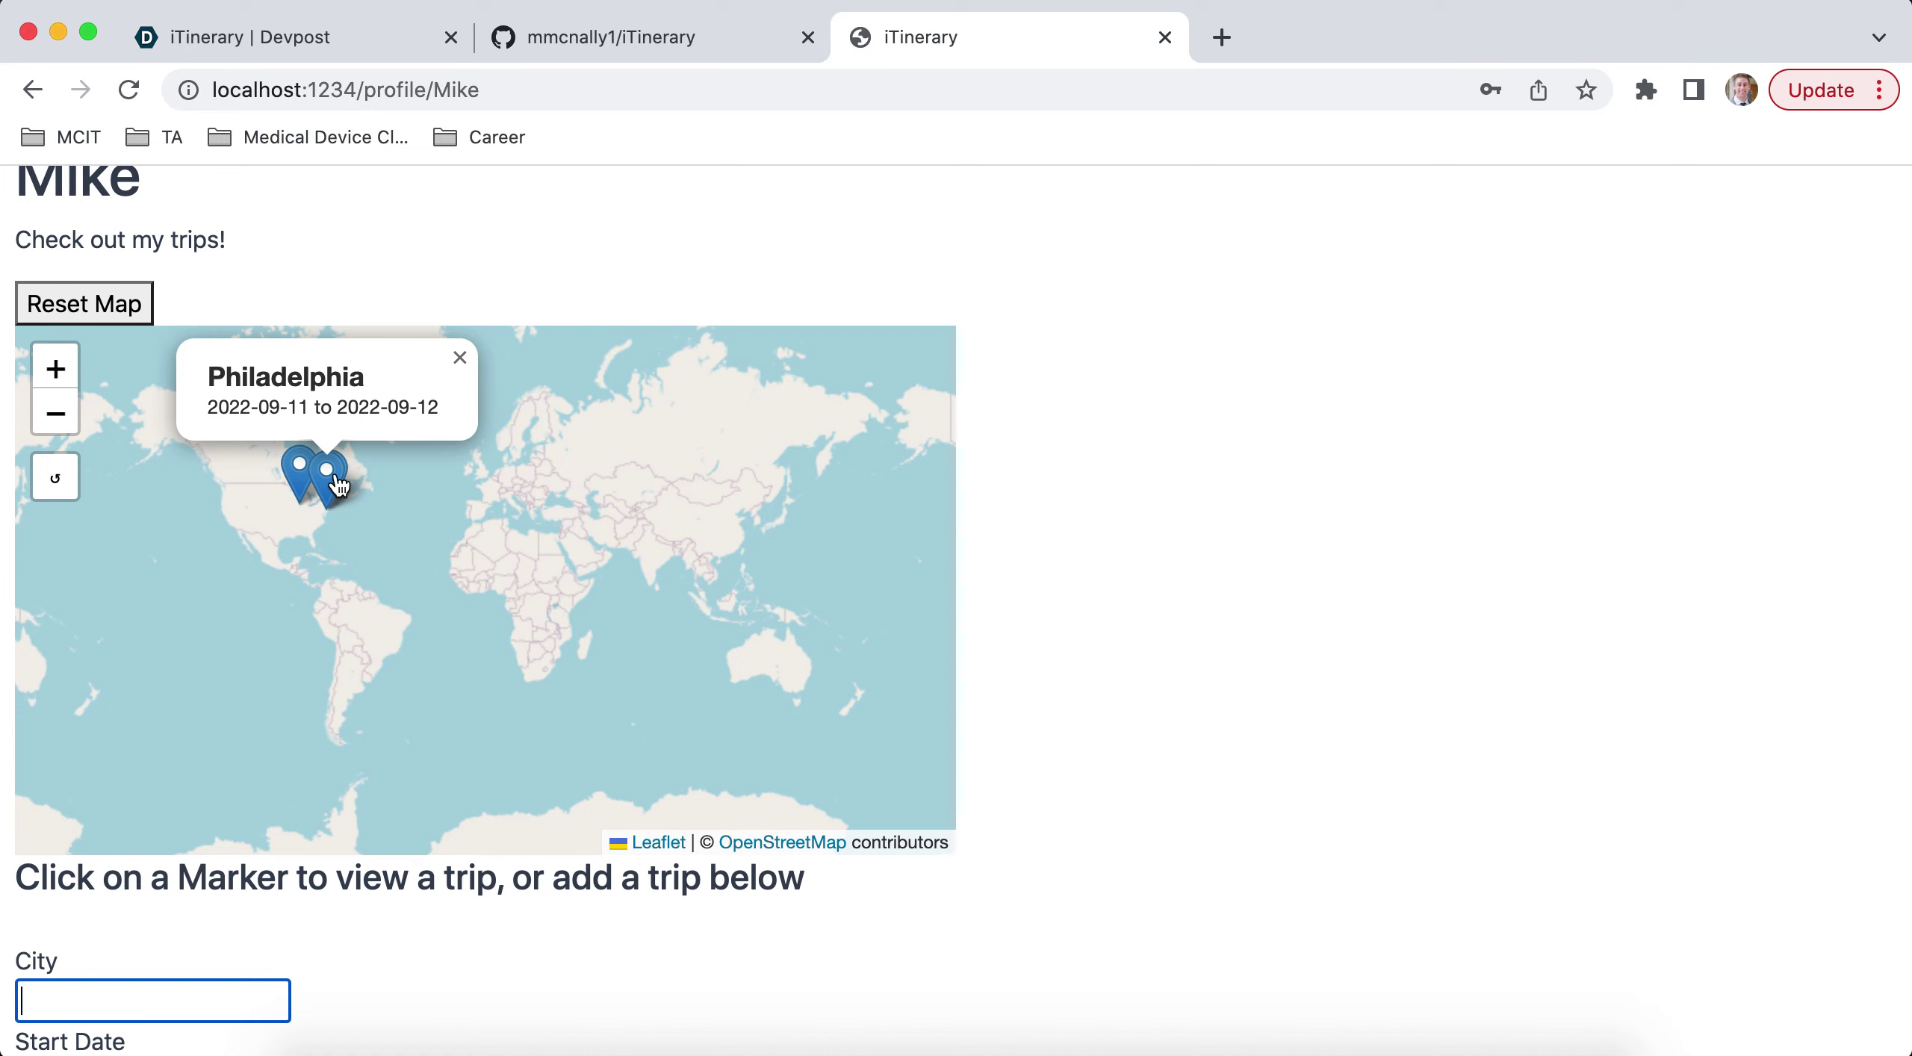
left_click(299, 469)
left_click(320, 478)
left_click(362, 512)
scroll(1131, 598, "up", 3)
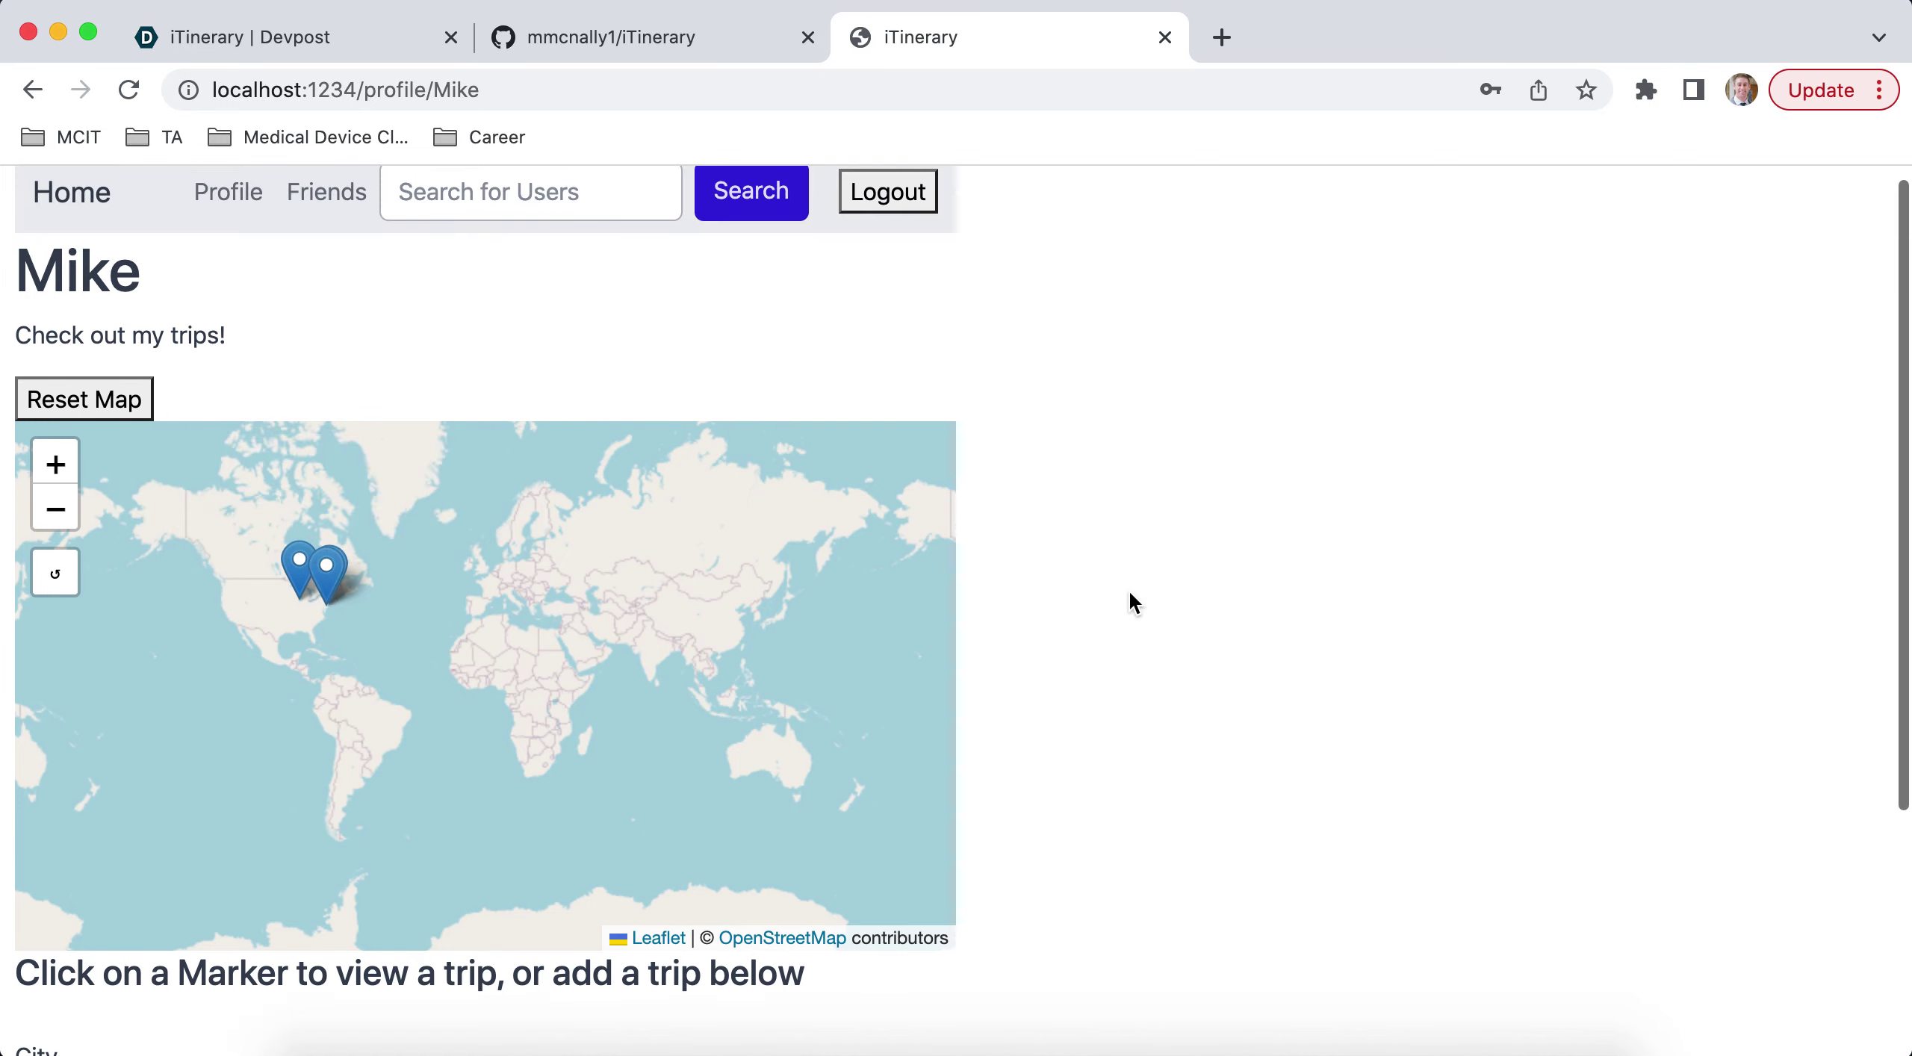
- Zoom into Philadelphia and view the University Of Pennsylvania and Independence Hall points of interest
left_click(336, 599)
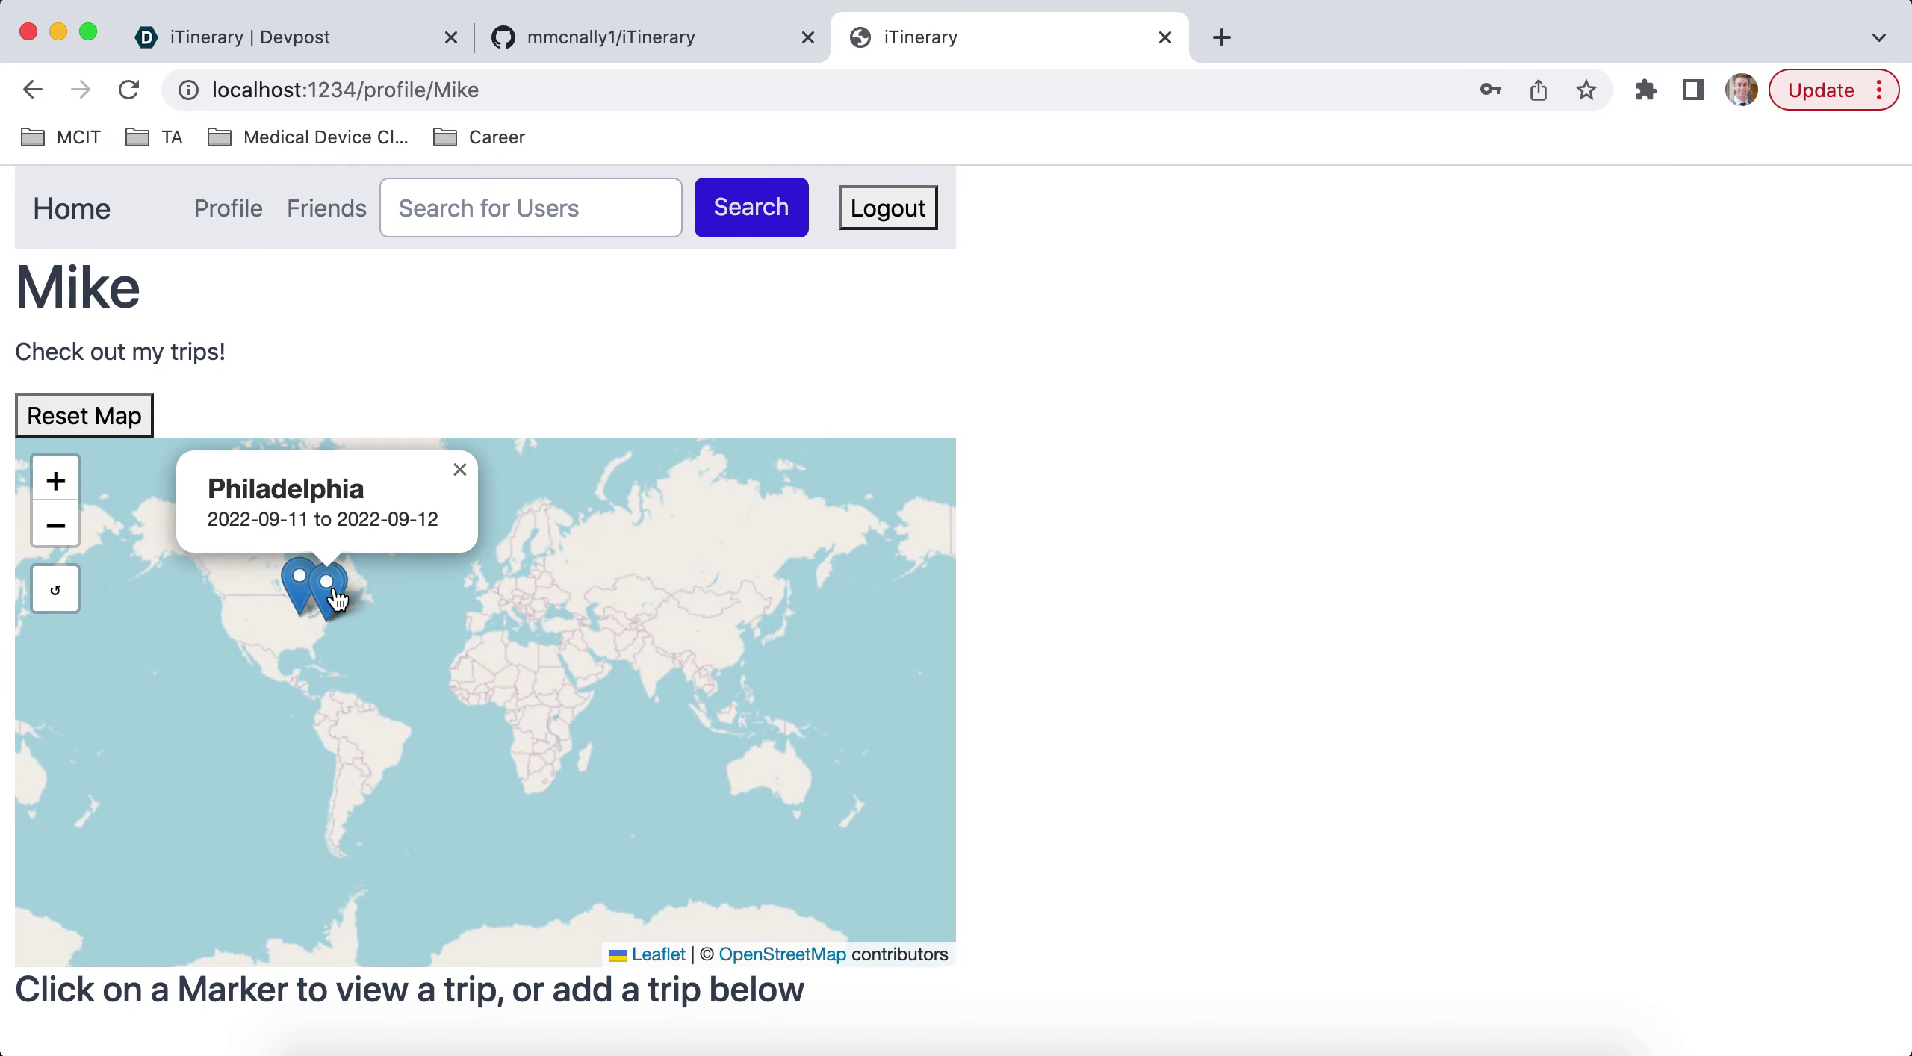
left_click(336, 599)
scroll(1132, 616, "down", 5)
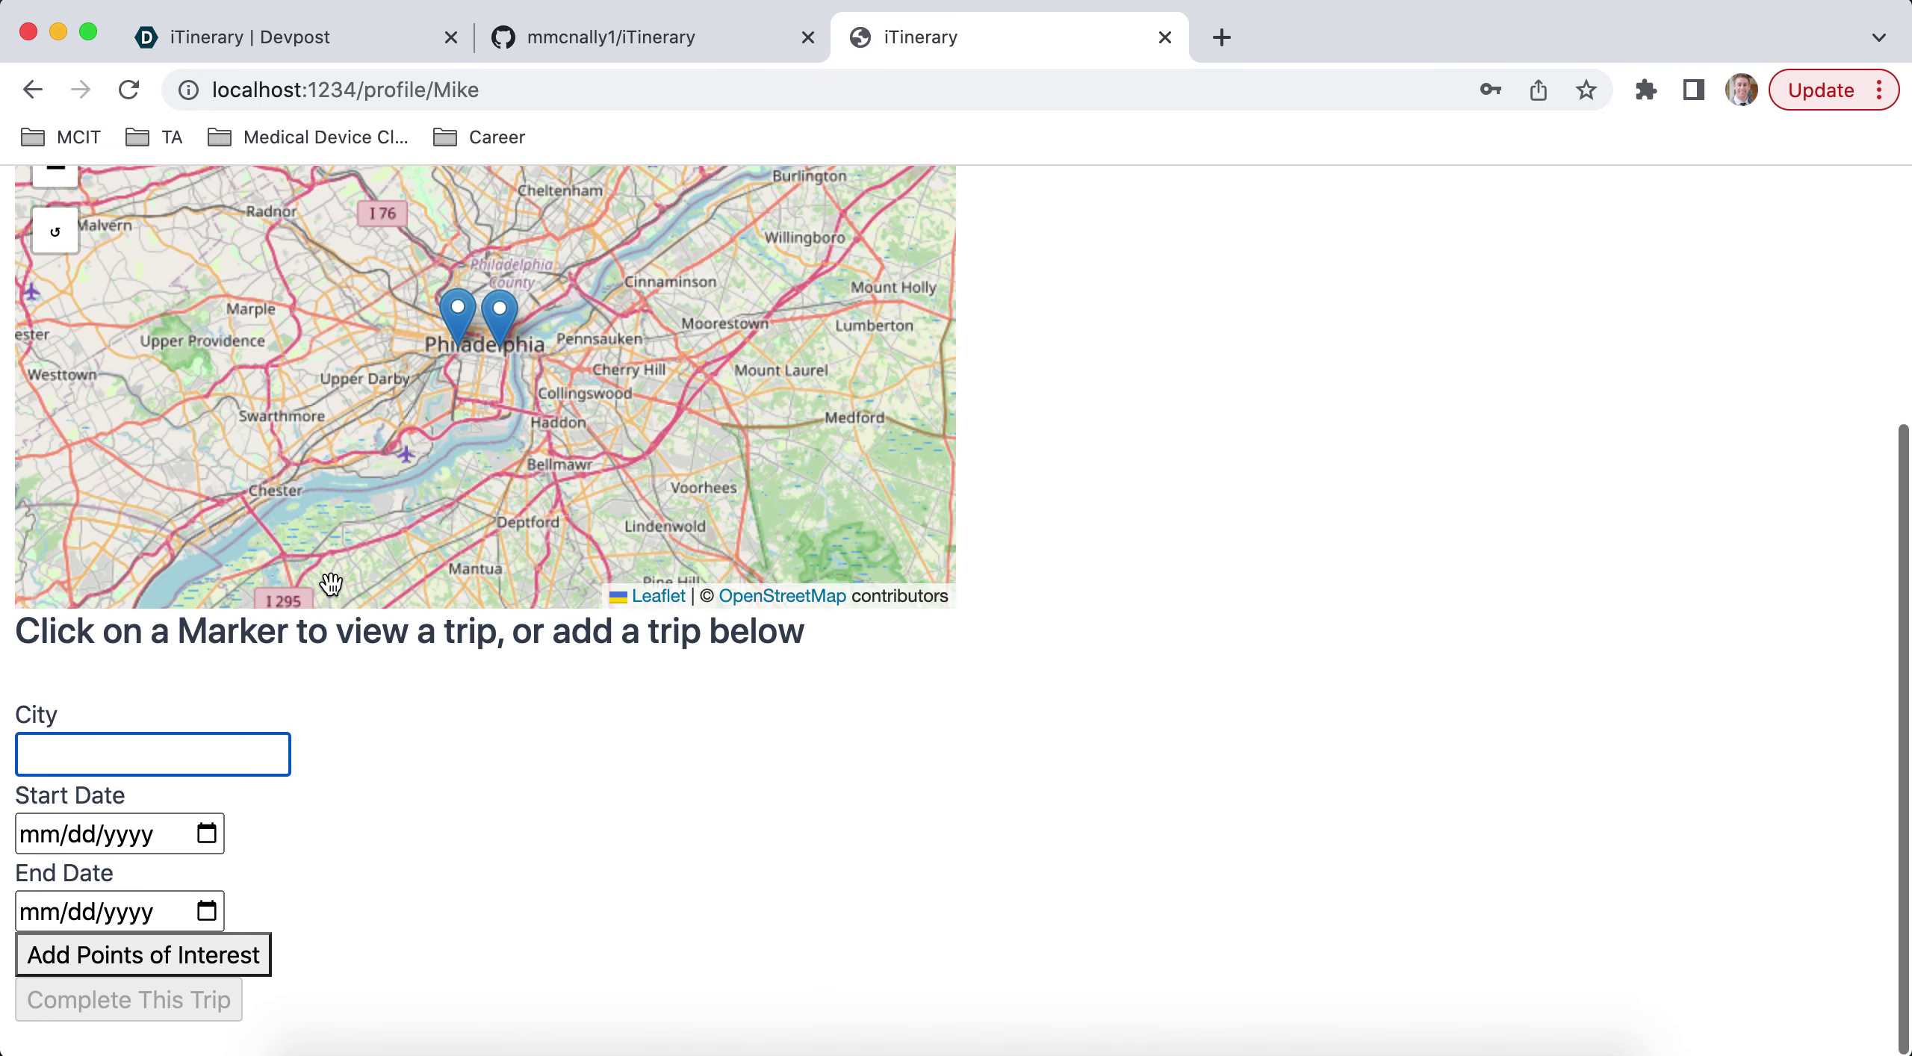
scroll(1132, 606, "up", 3)
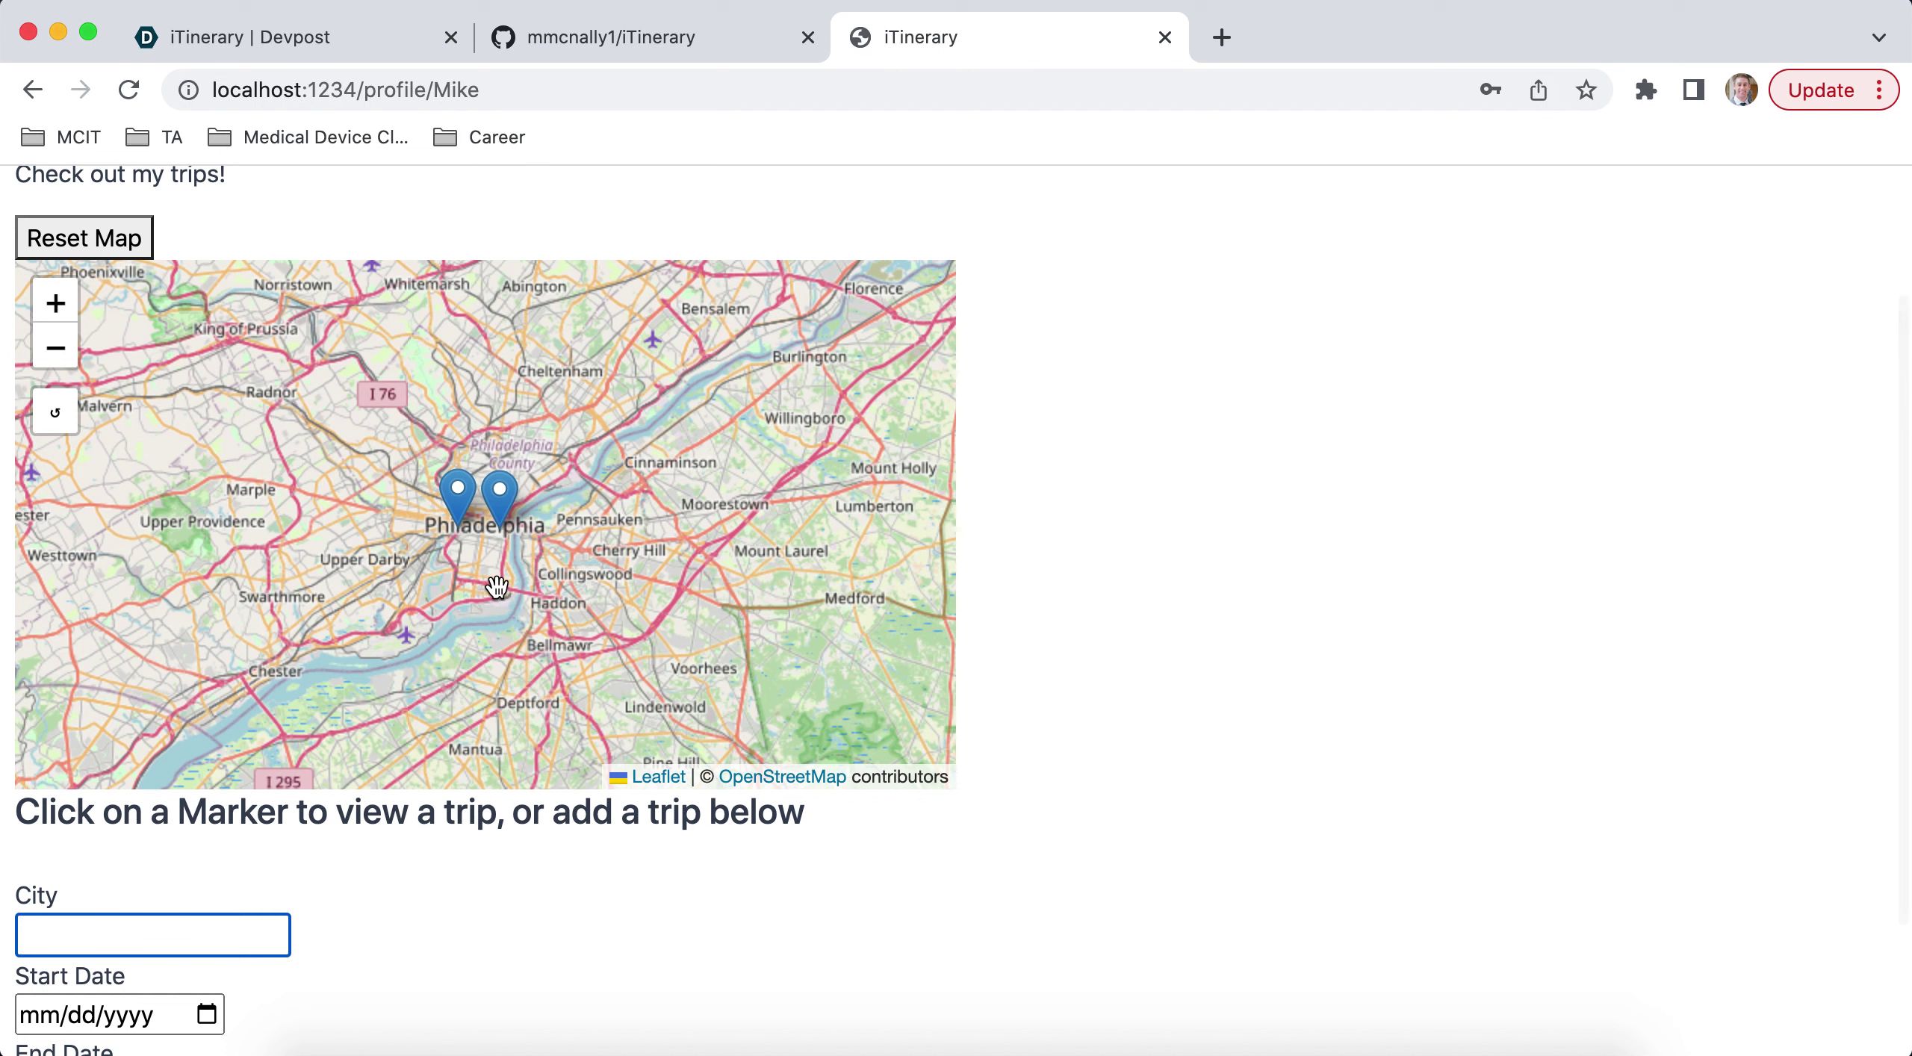
double_click(483, 565)
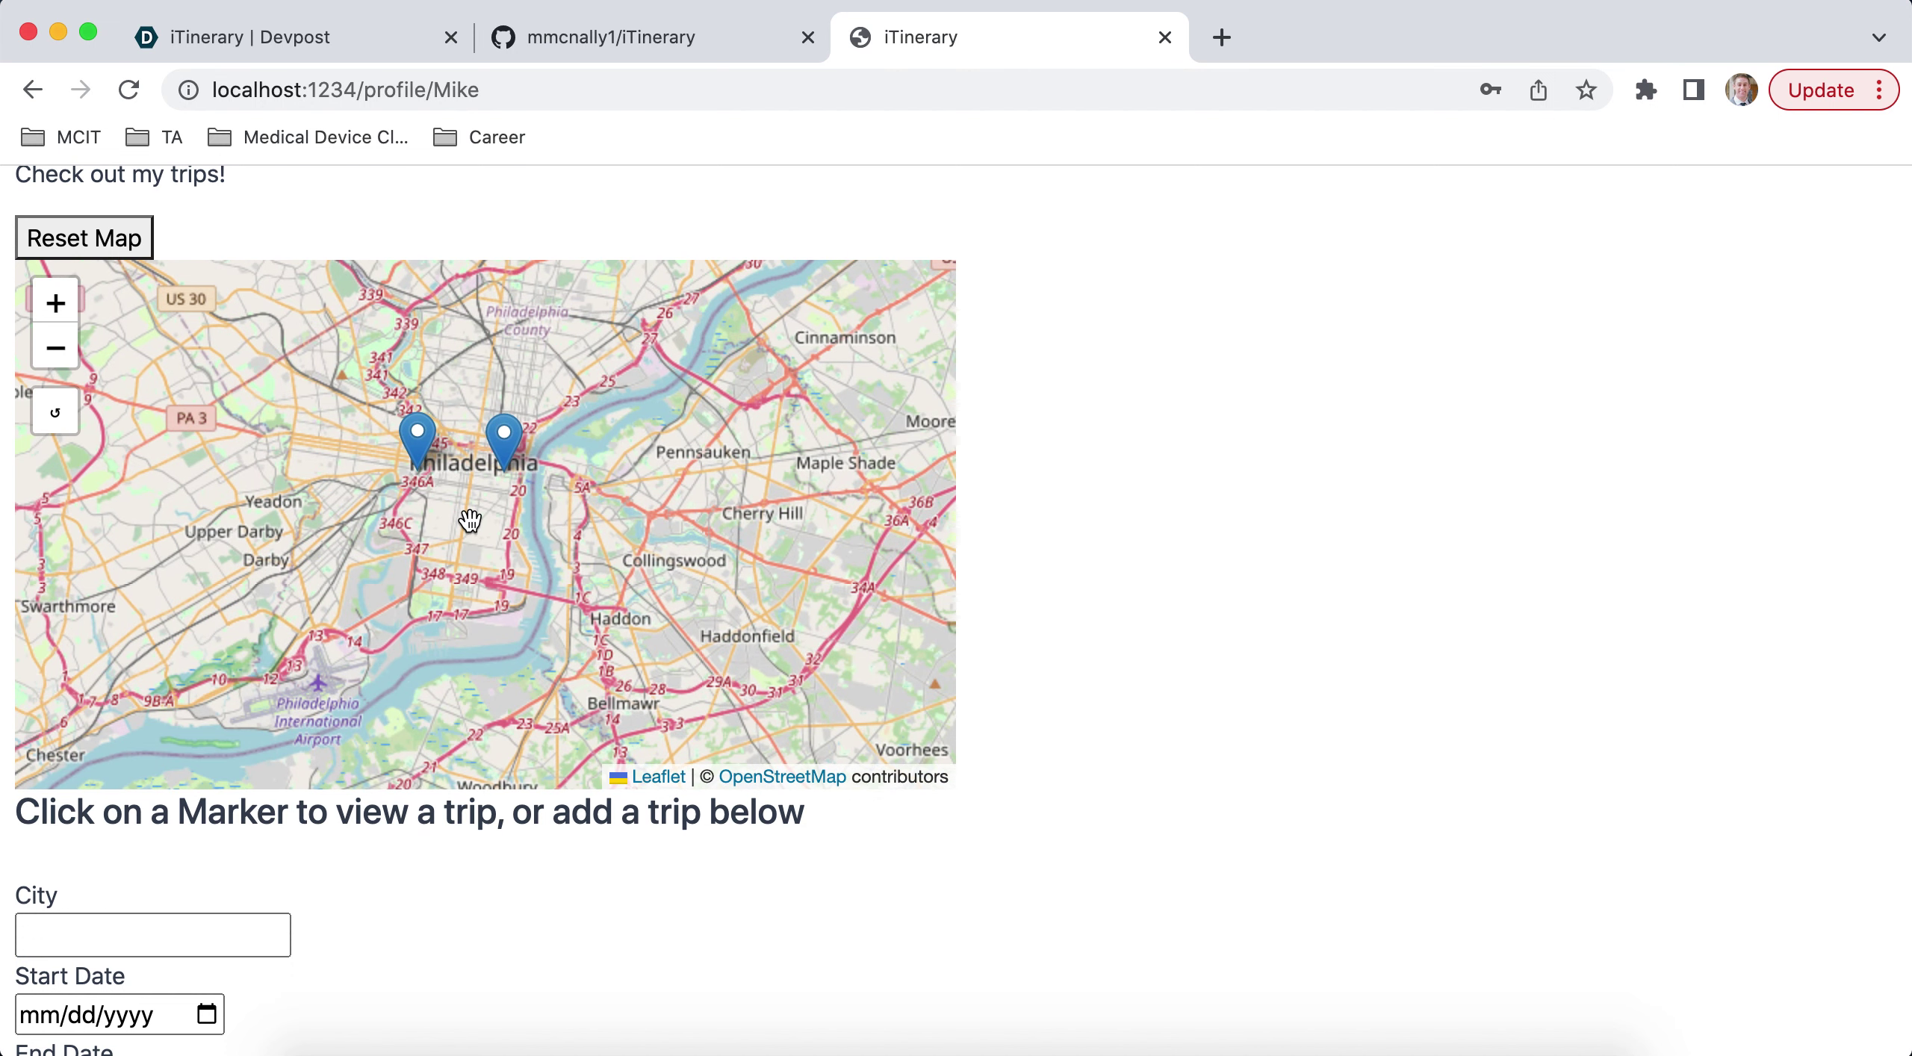
left_click(430, 449)
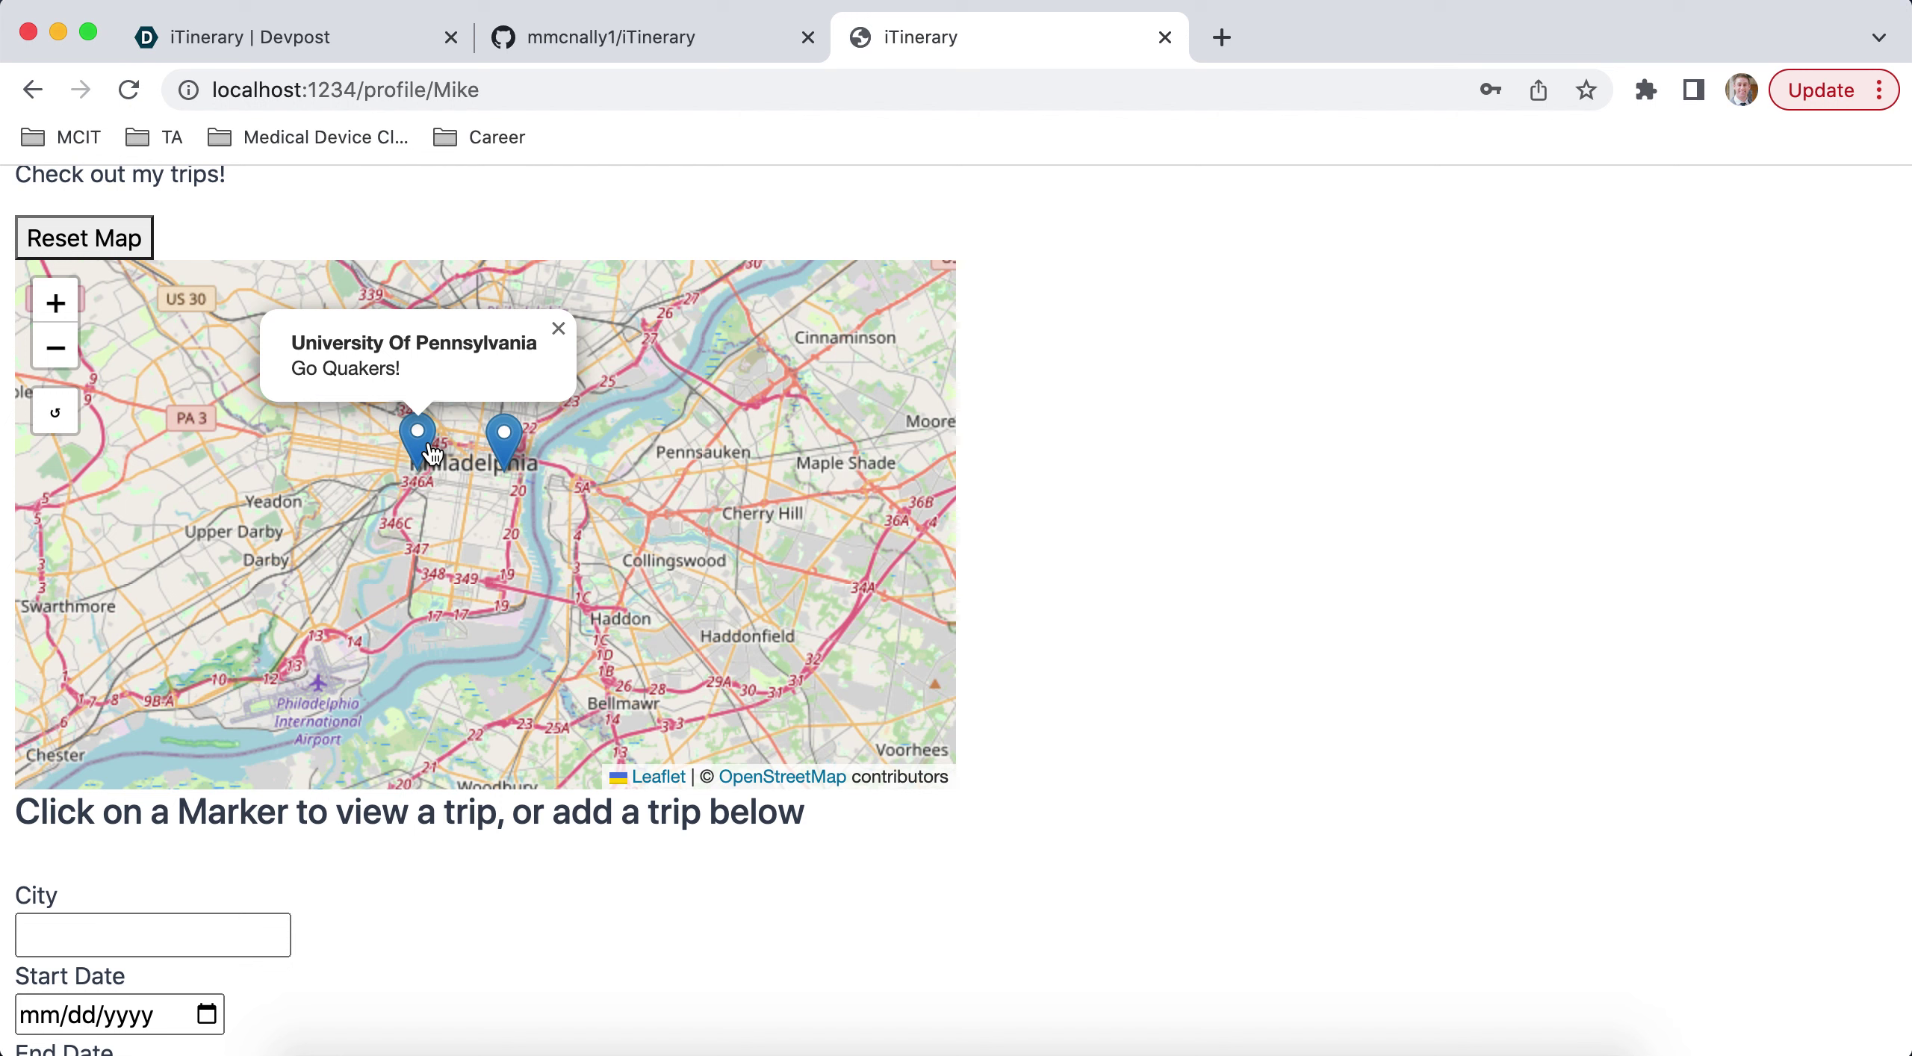
left_click(507, 447)
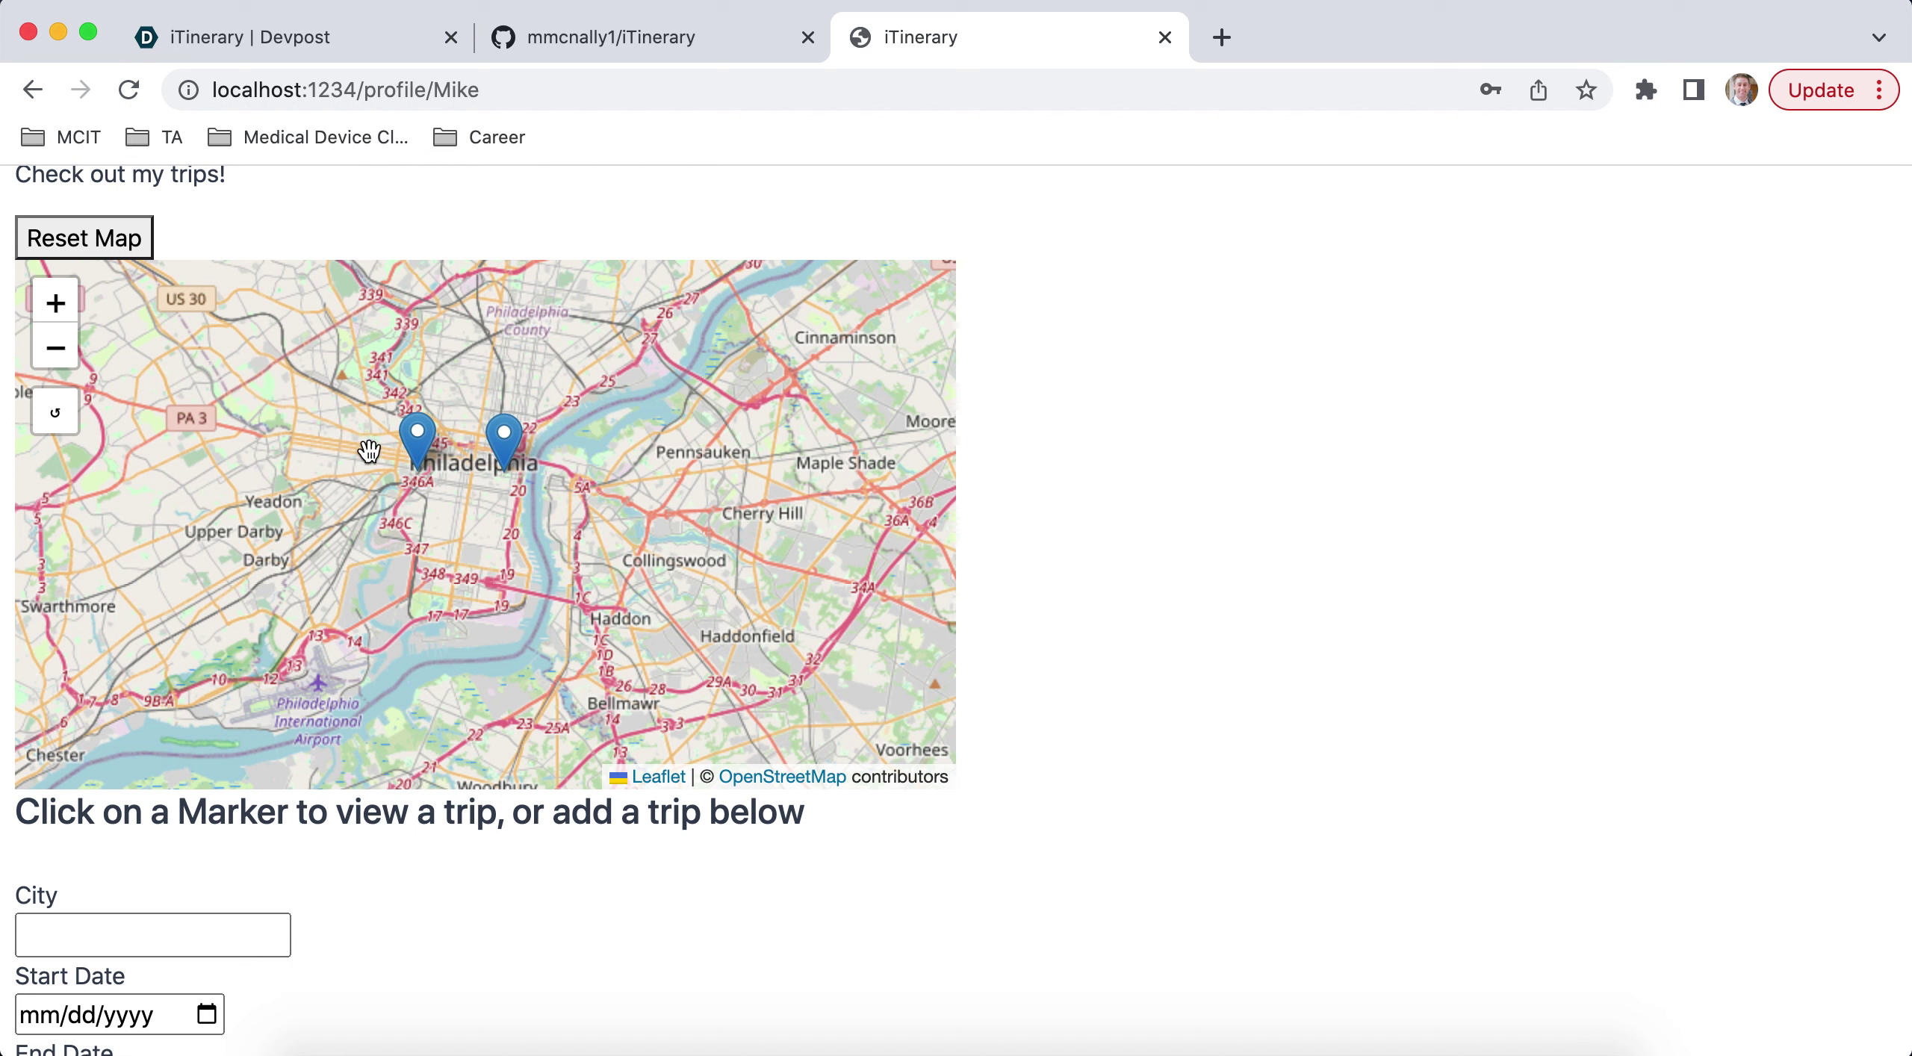
- Reset the map, zoom into Chicago to see Millennium Park and Wrigley Field, then reset again
left_click(70, 422)
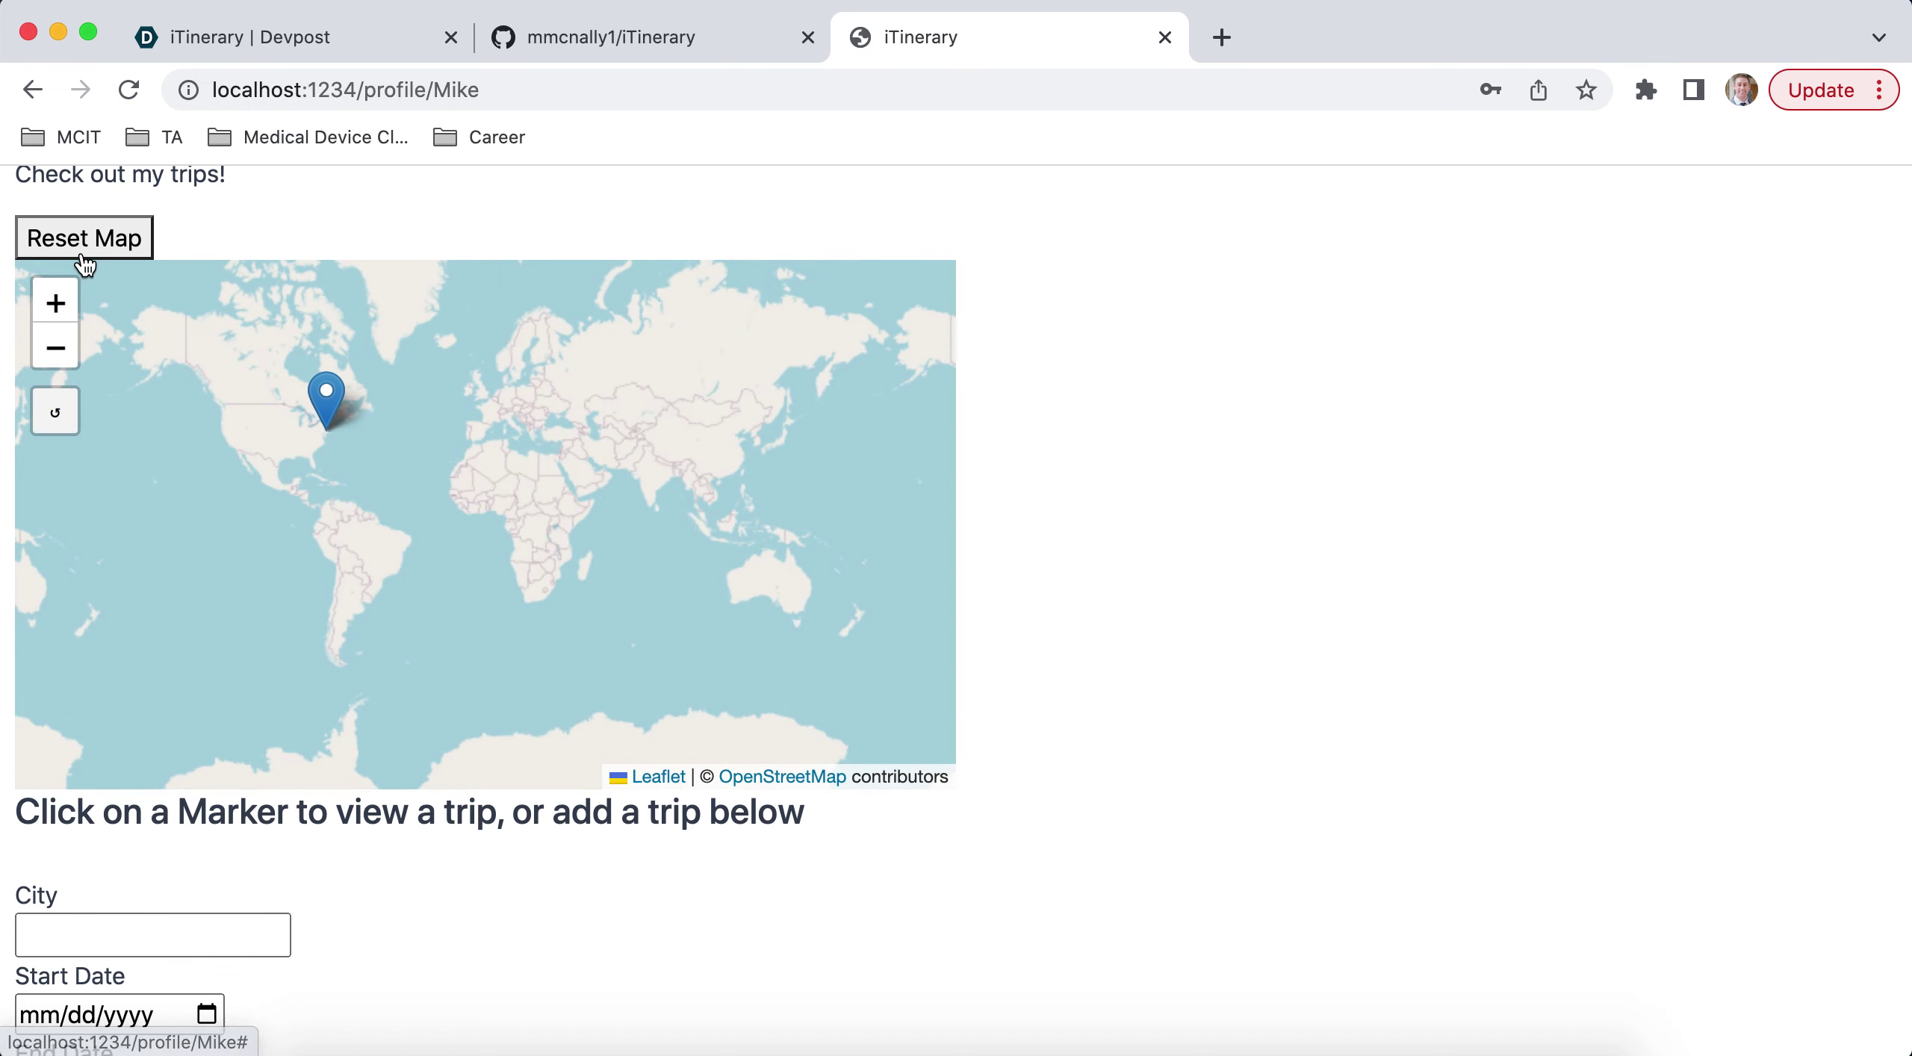
left_click(77, 252)
mouse_move(291, 384)
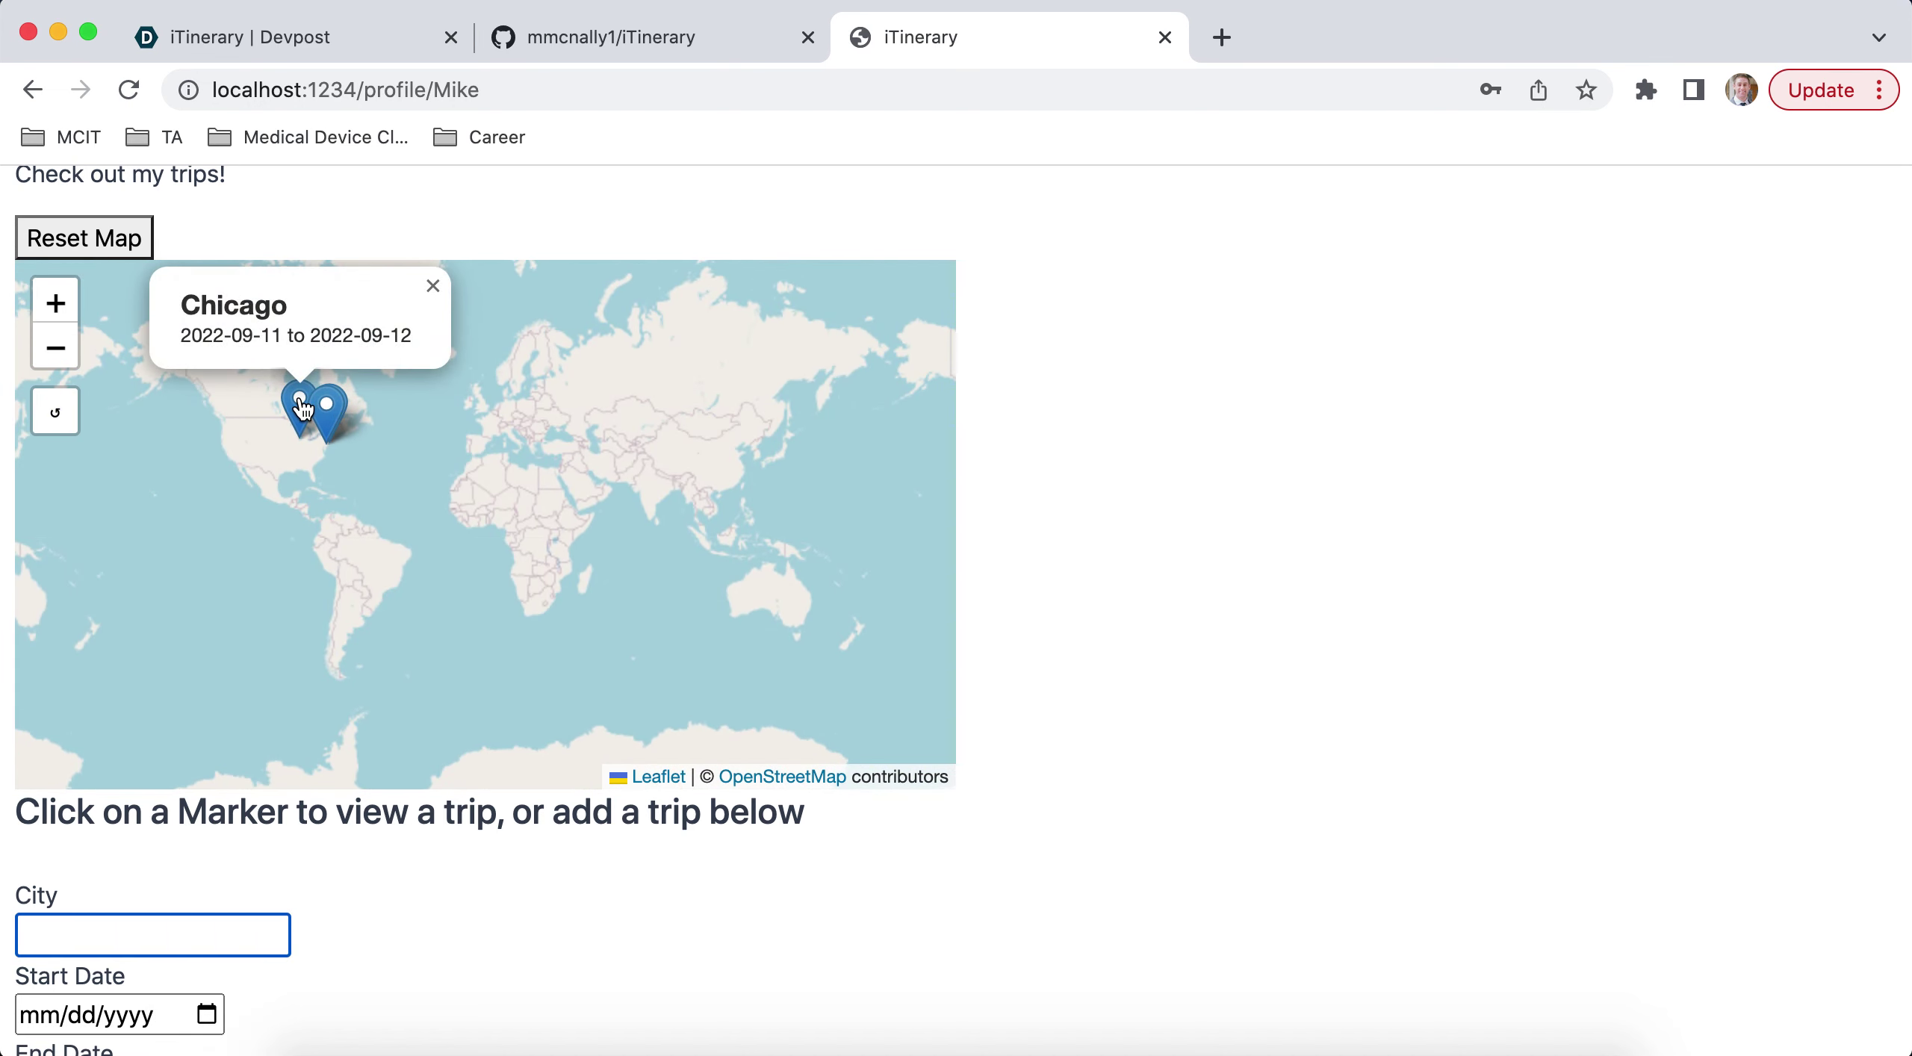
left_click(311, 406)
mouse_move(526, 501)
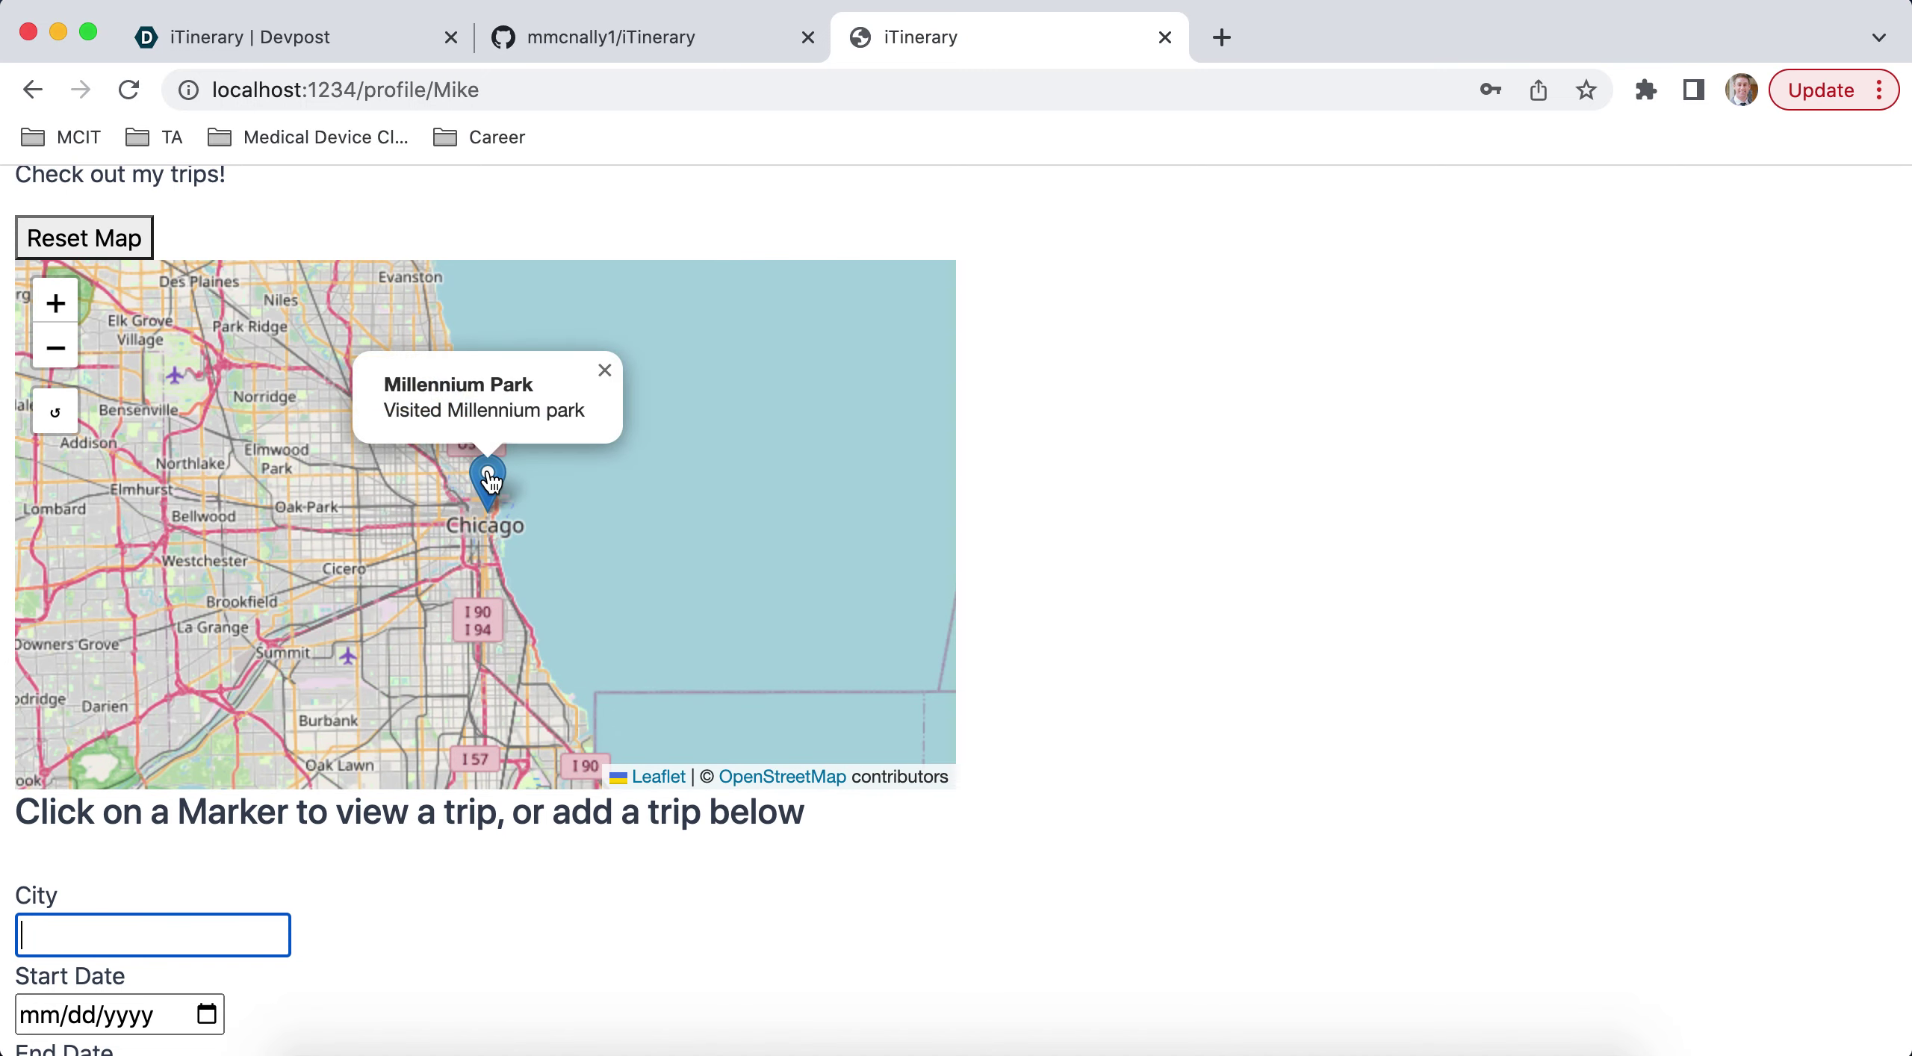
mouse_move(471, 395)
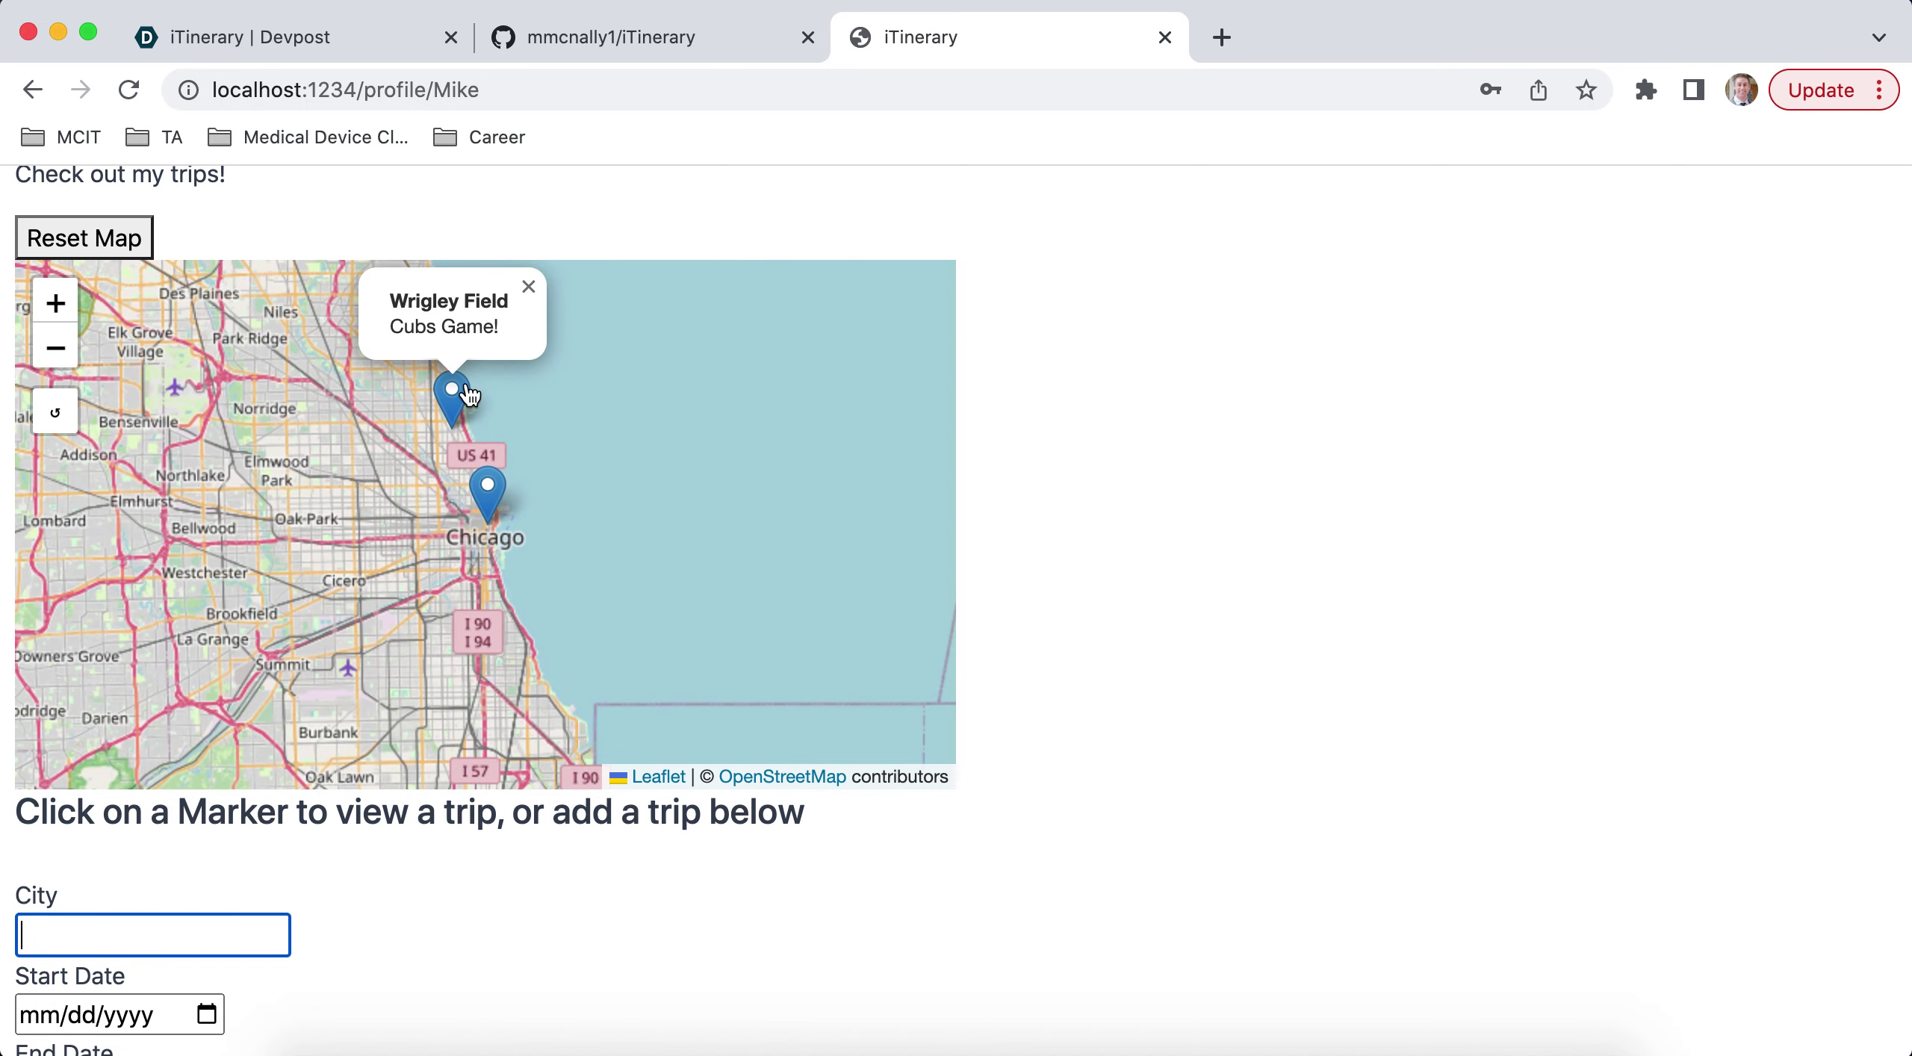
left_click(75, 427)
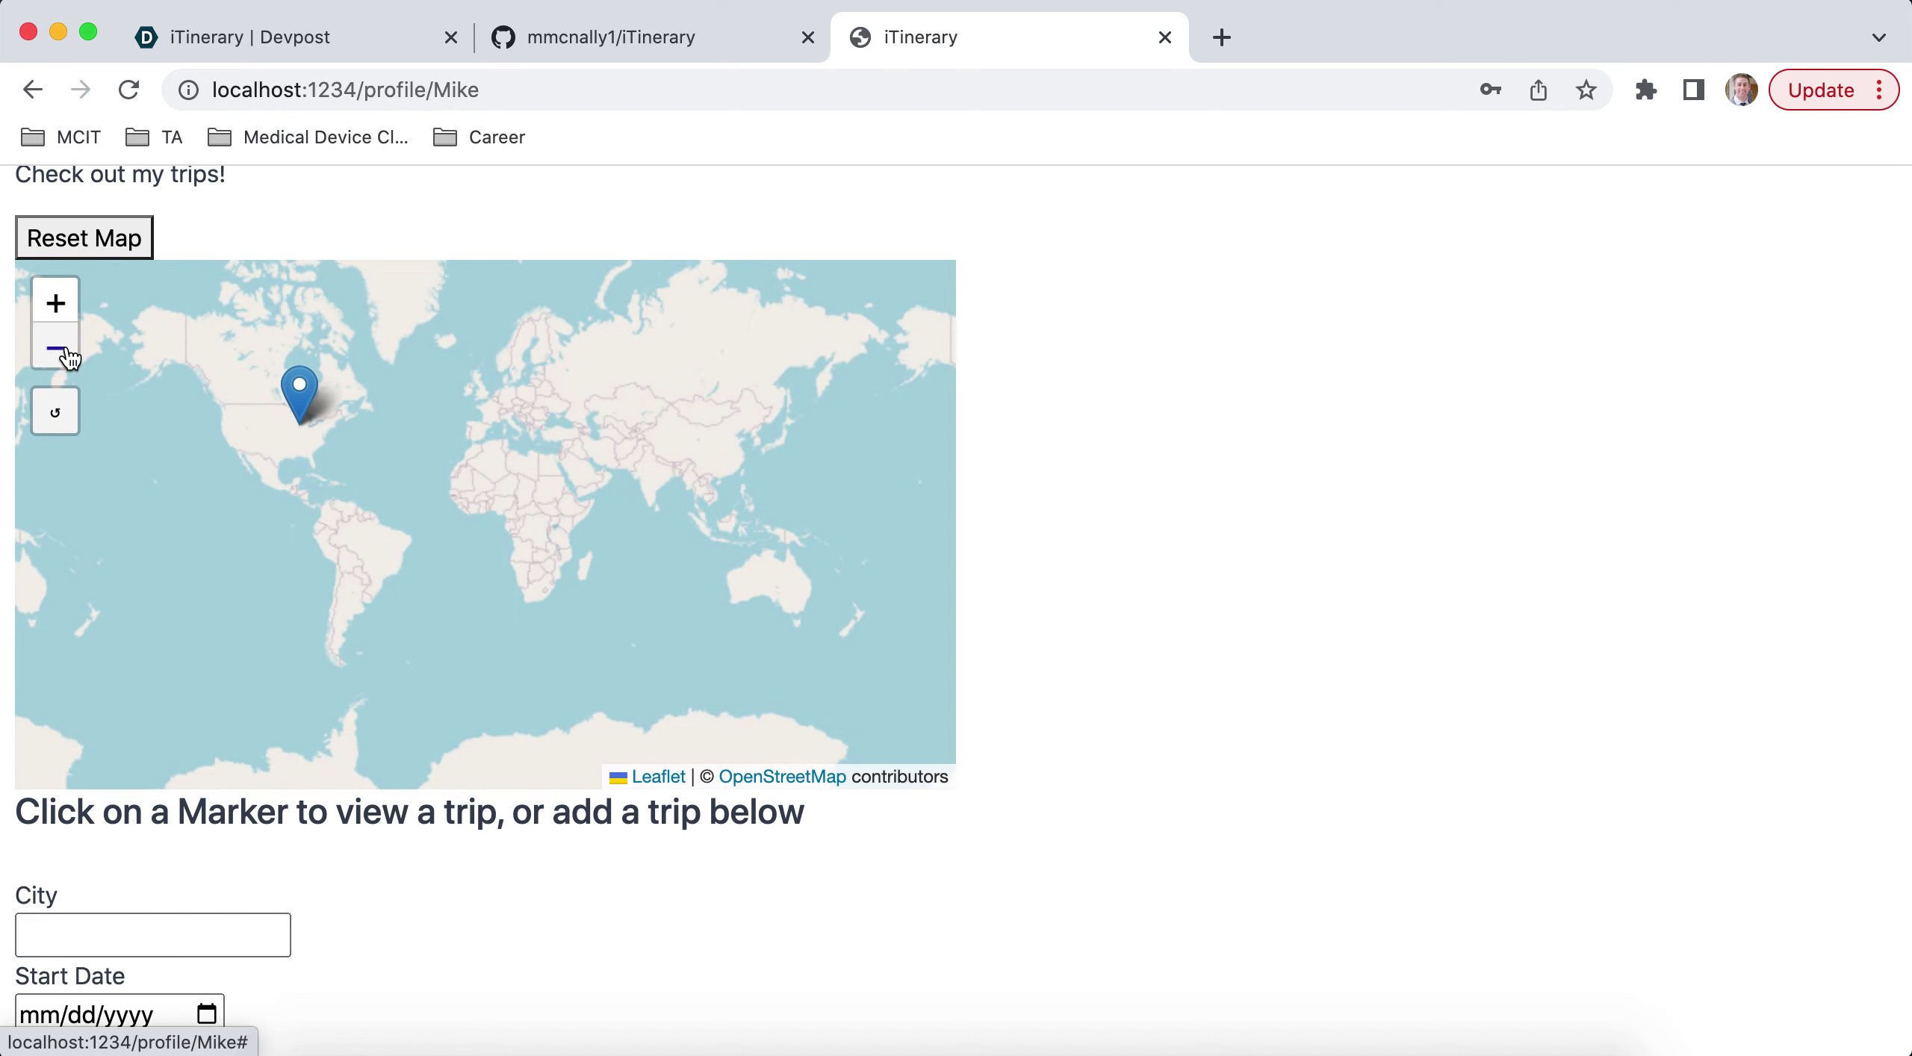
left_click(82, 250)
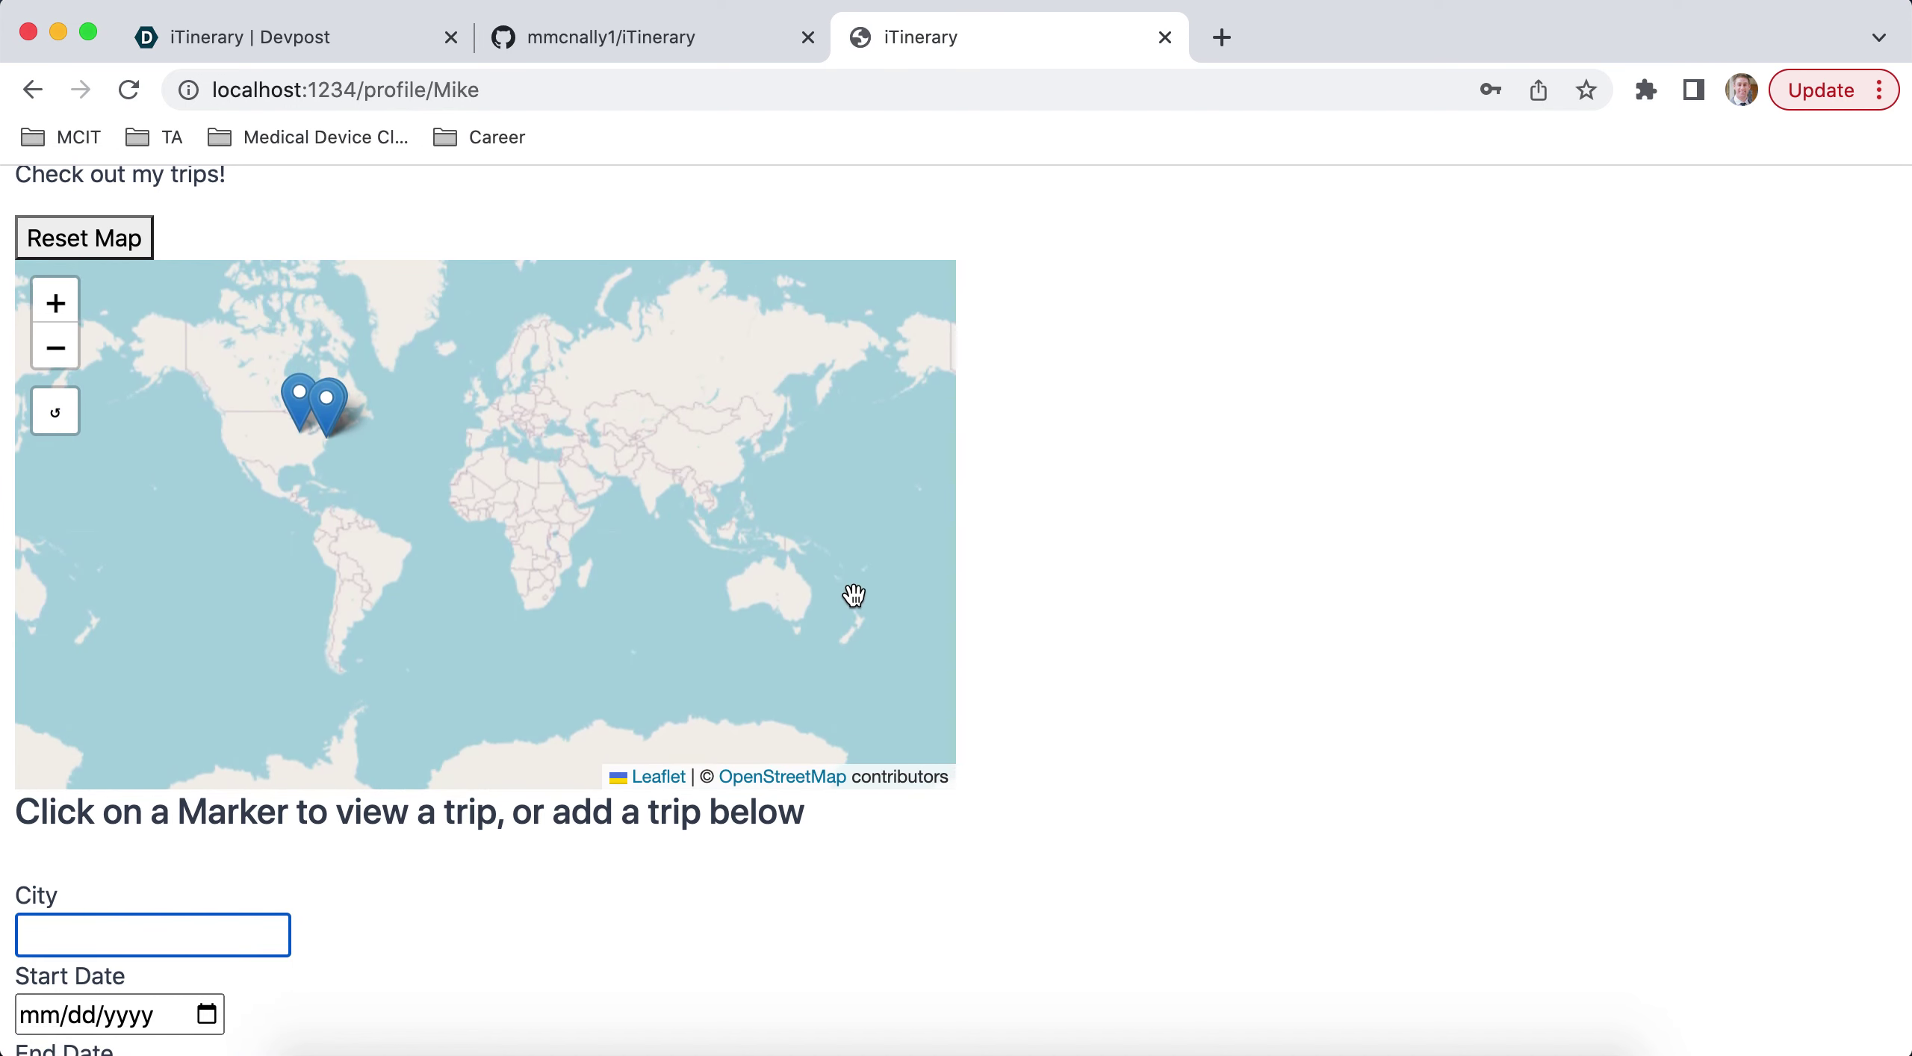
- Create a 'San Francisco' trip from 09/11/2022 to 09/13/2022 and start adding its points of interest
scroll(411, 902, "down", 2)
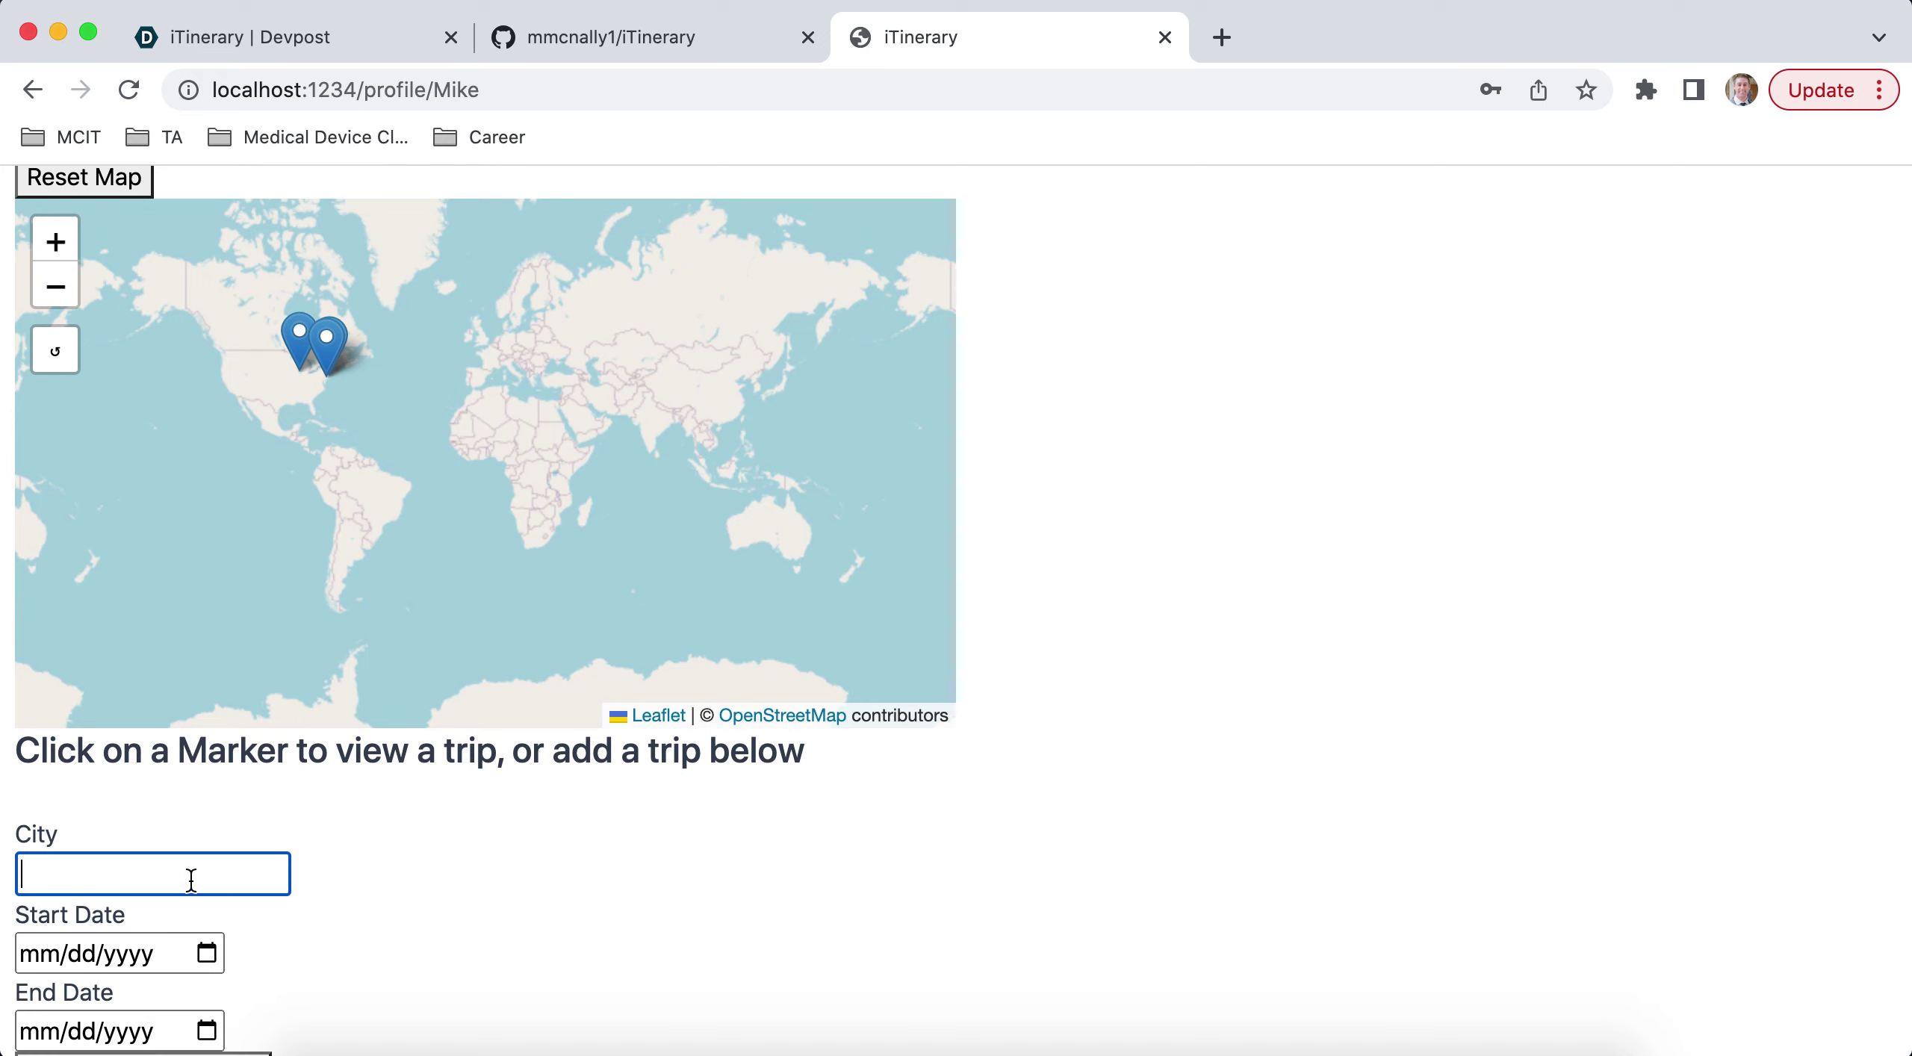
type("San Francisco")
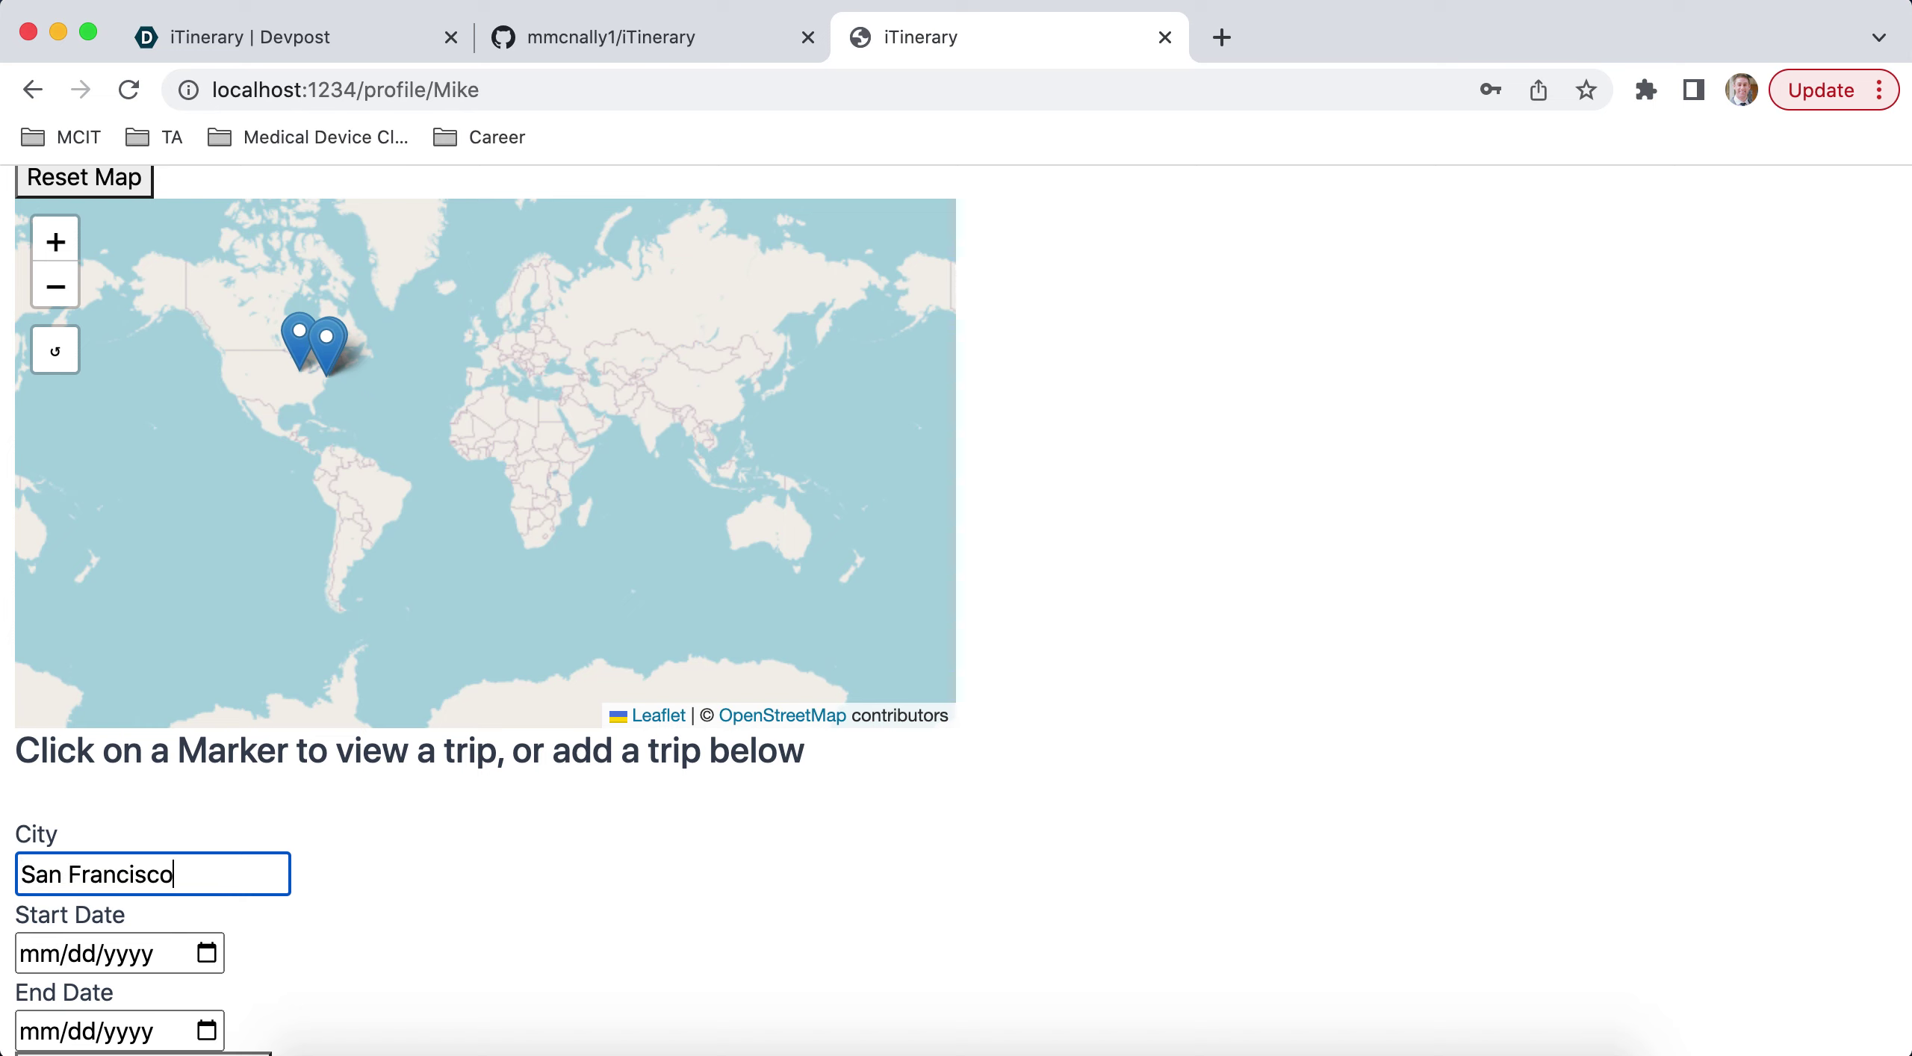
left_click(205, 950)
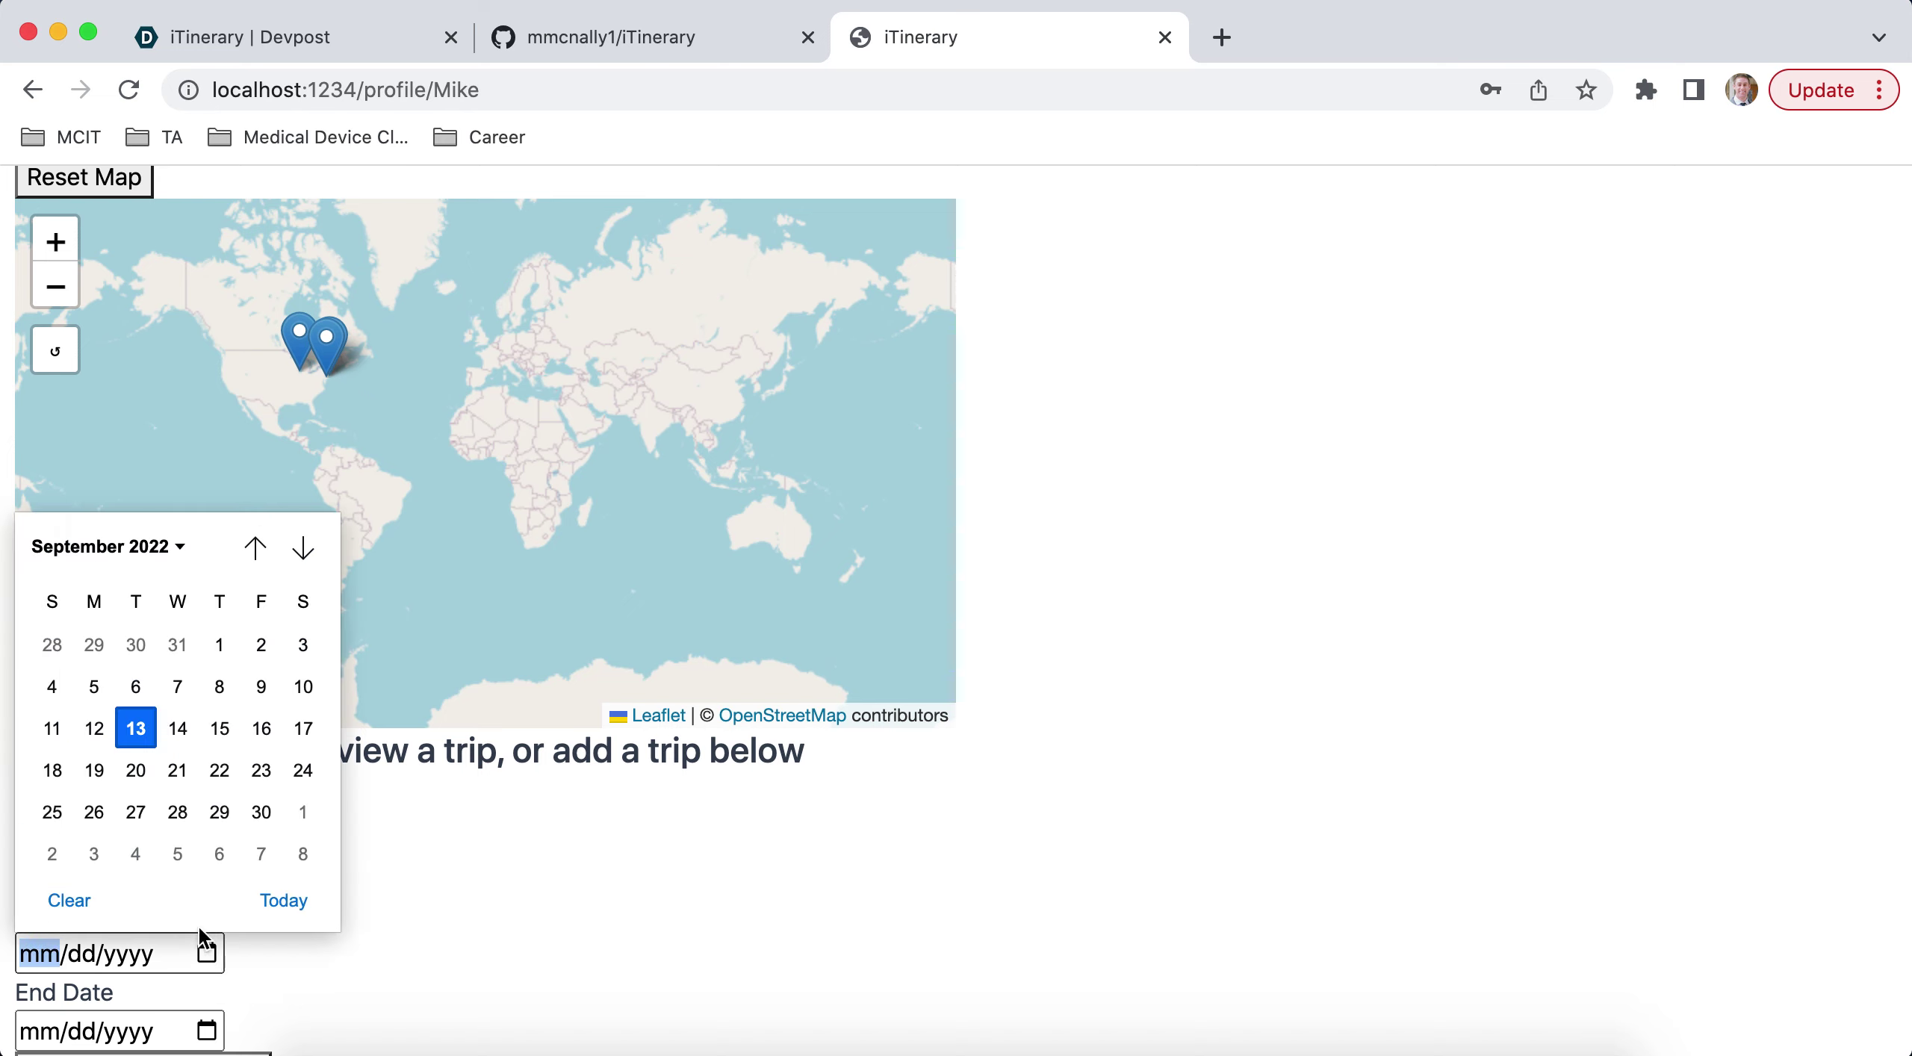
left_click(52, 729)
scroll(209, 897, "down", 2)
left_click(207, 908)
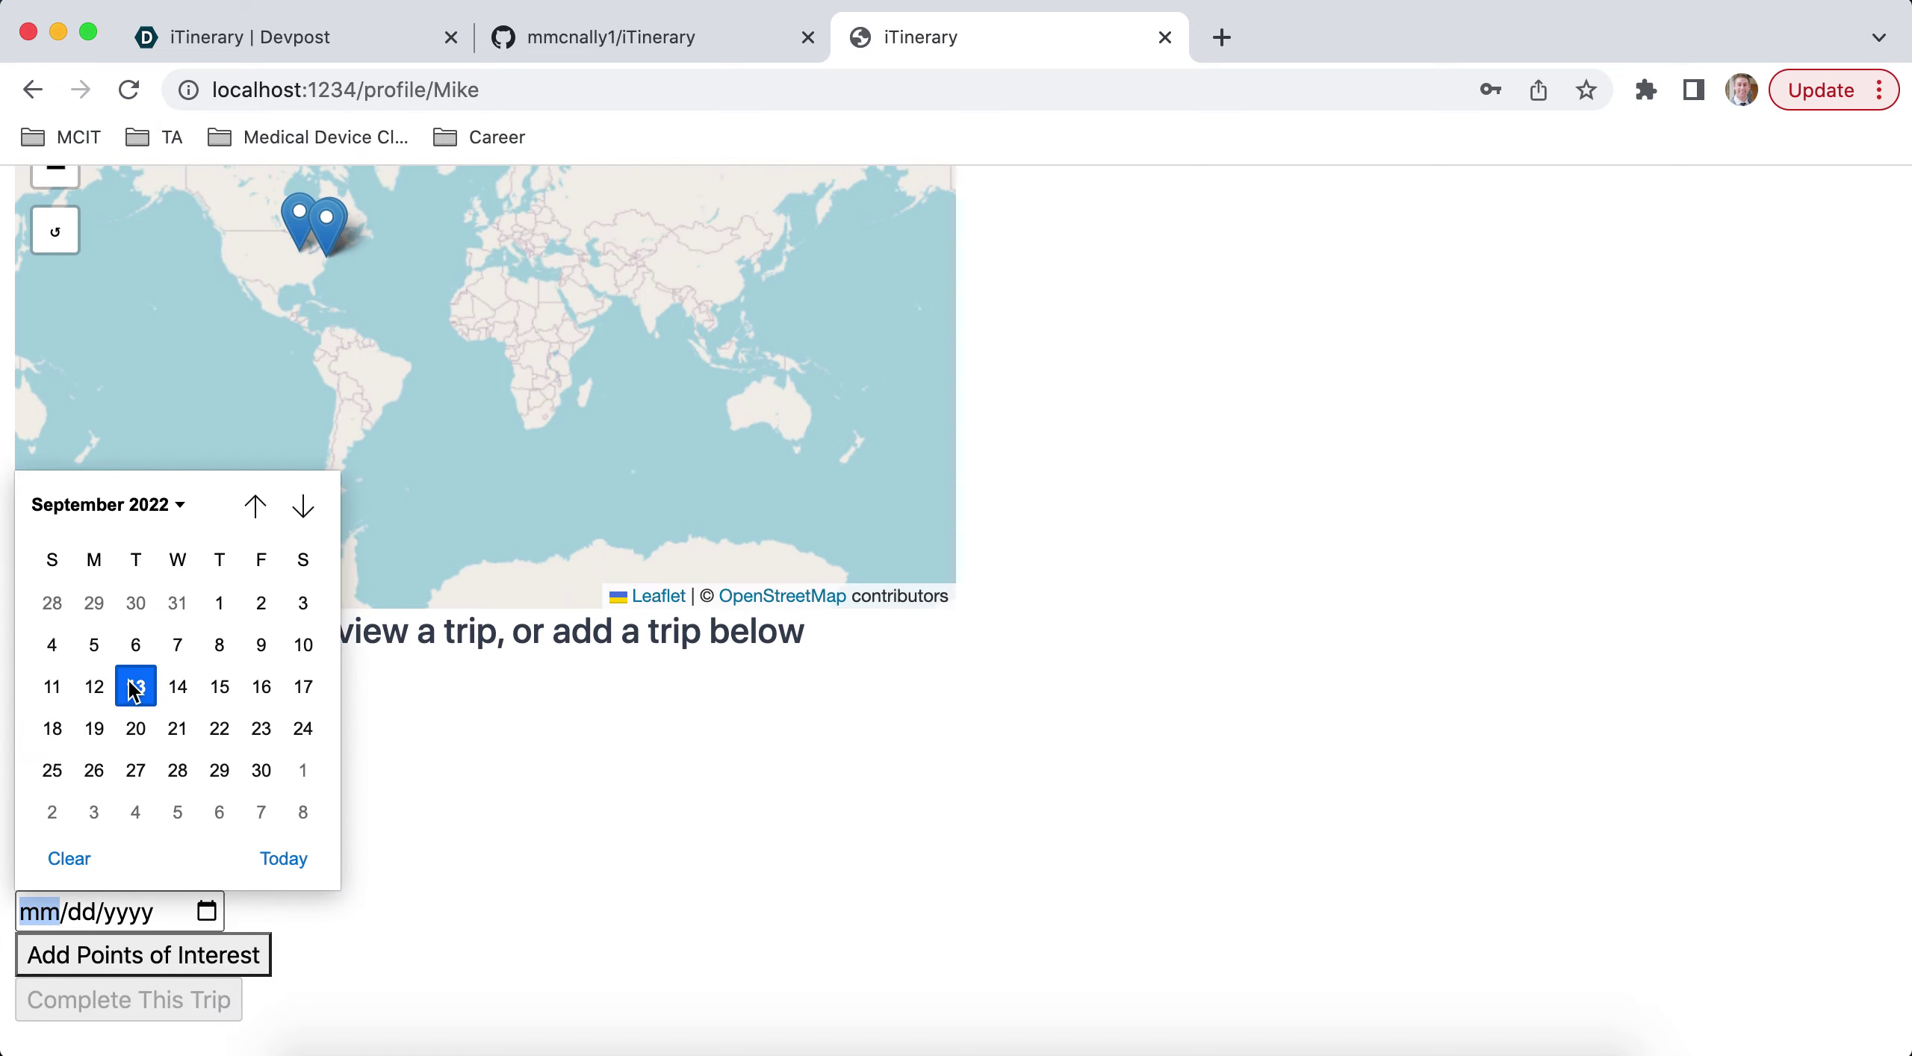
left_click(135, 689)
left_click(172, 953)
left_click(198, 738)
- Add 'Golden Gate Bridge' described as 'really cool bridge', then complete the San Francisco trip
type("Golden G")
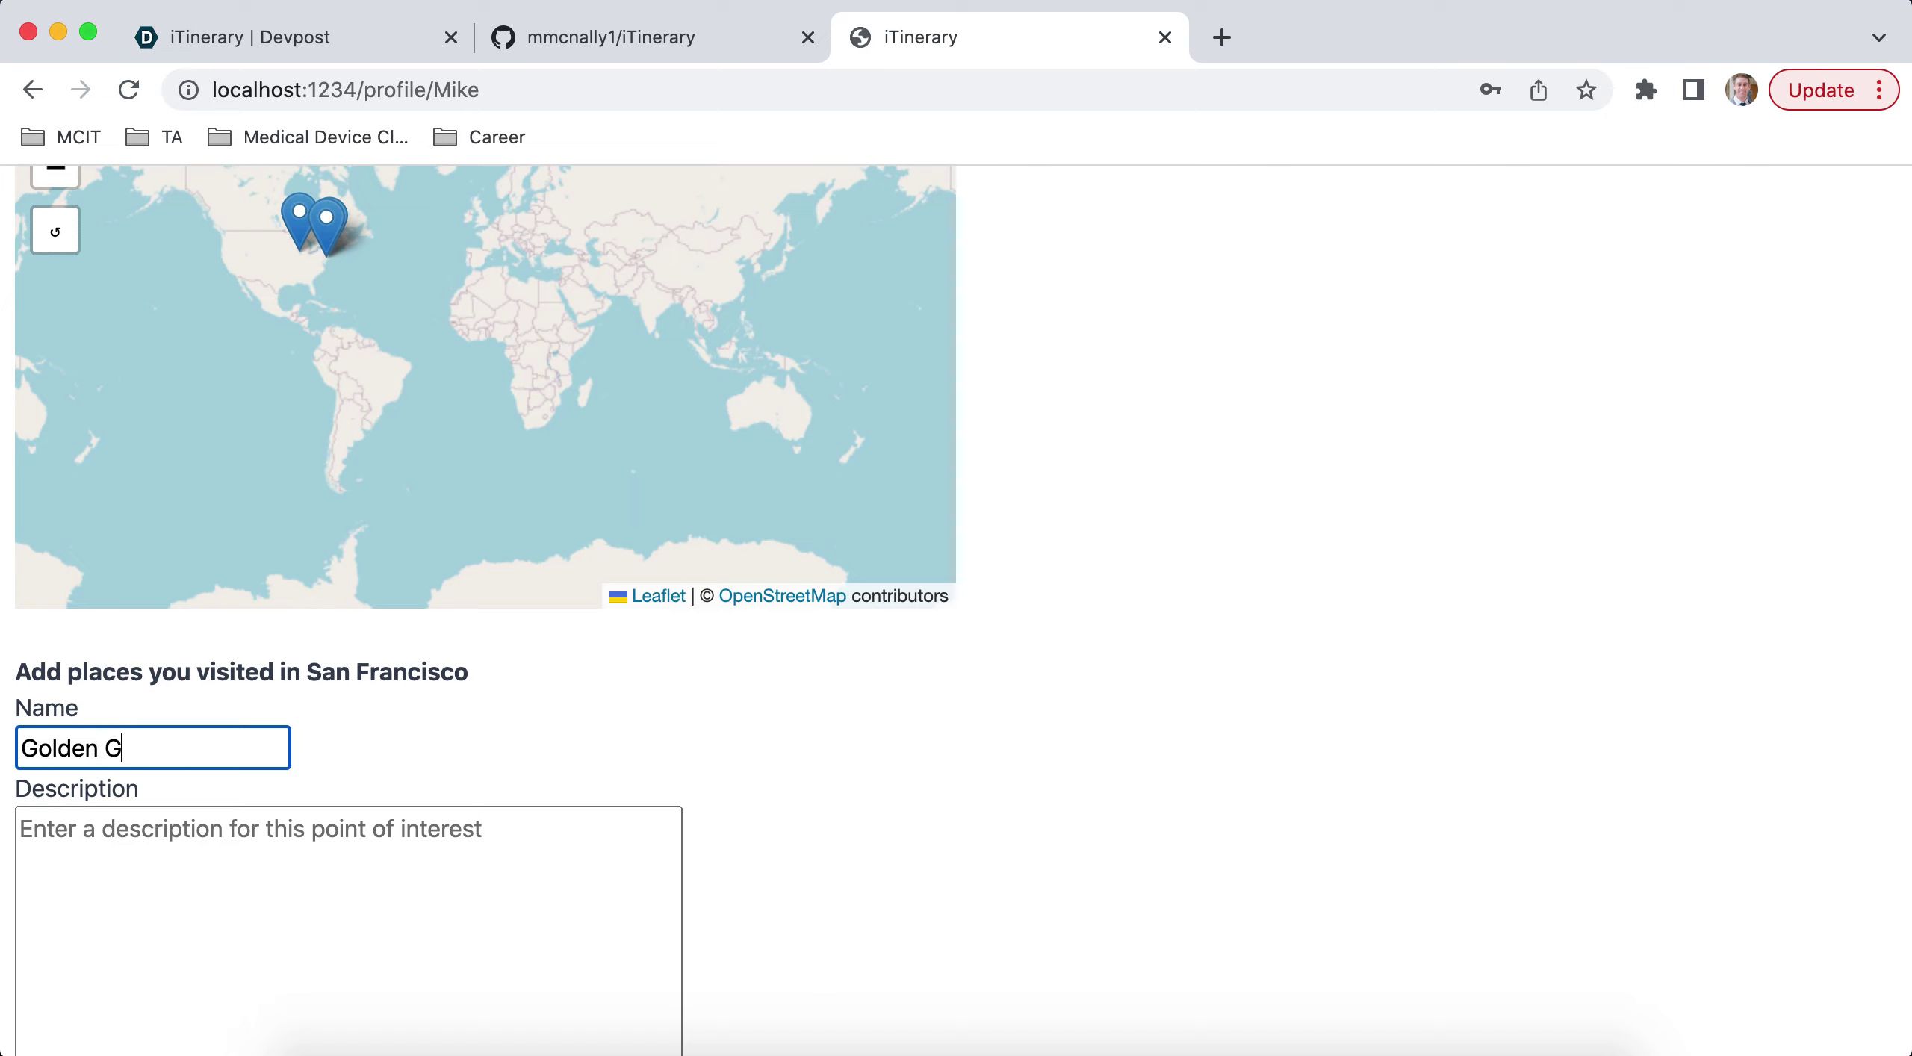
type("ate Bridge")
key("Tab")
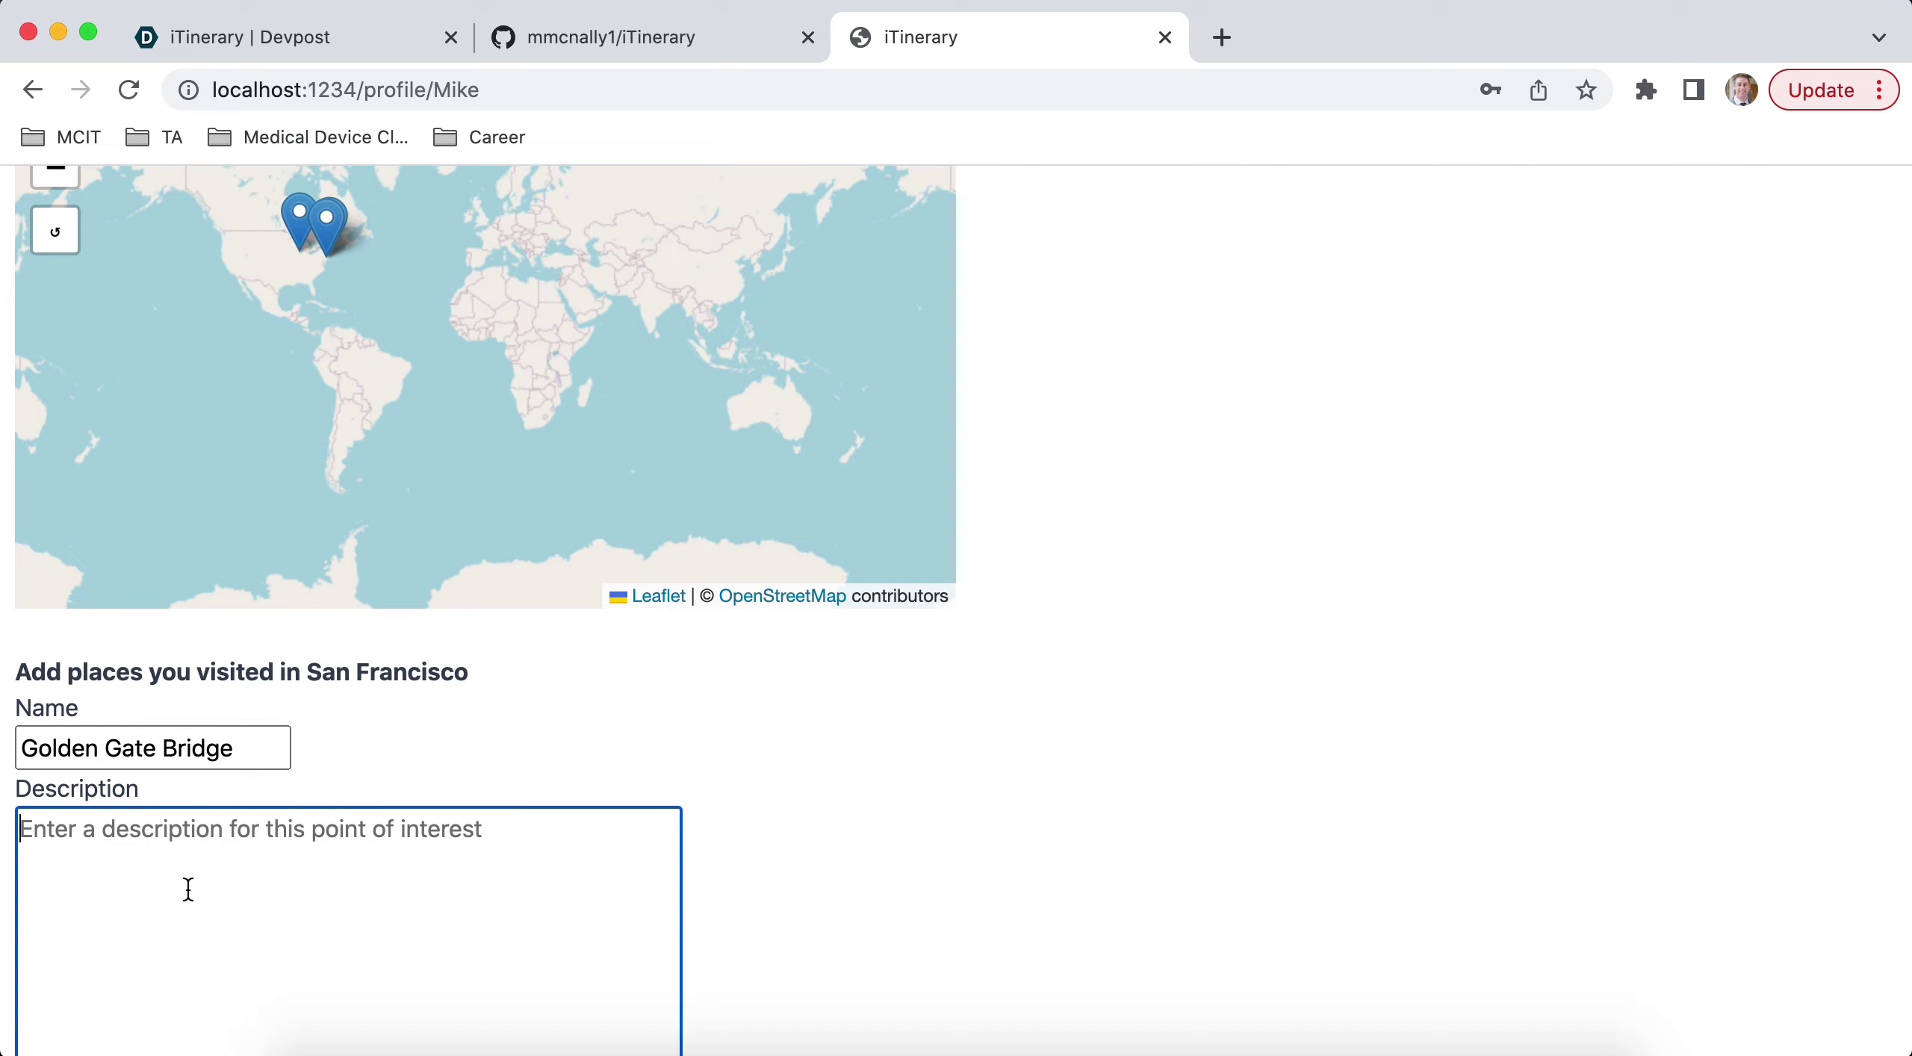
type("really cool bridge")
scroll(435, 759, "down", 1)
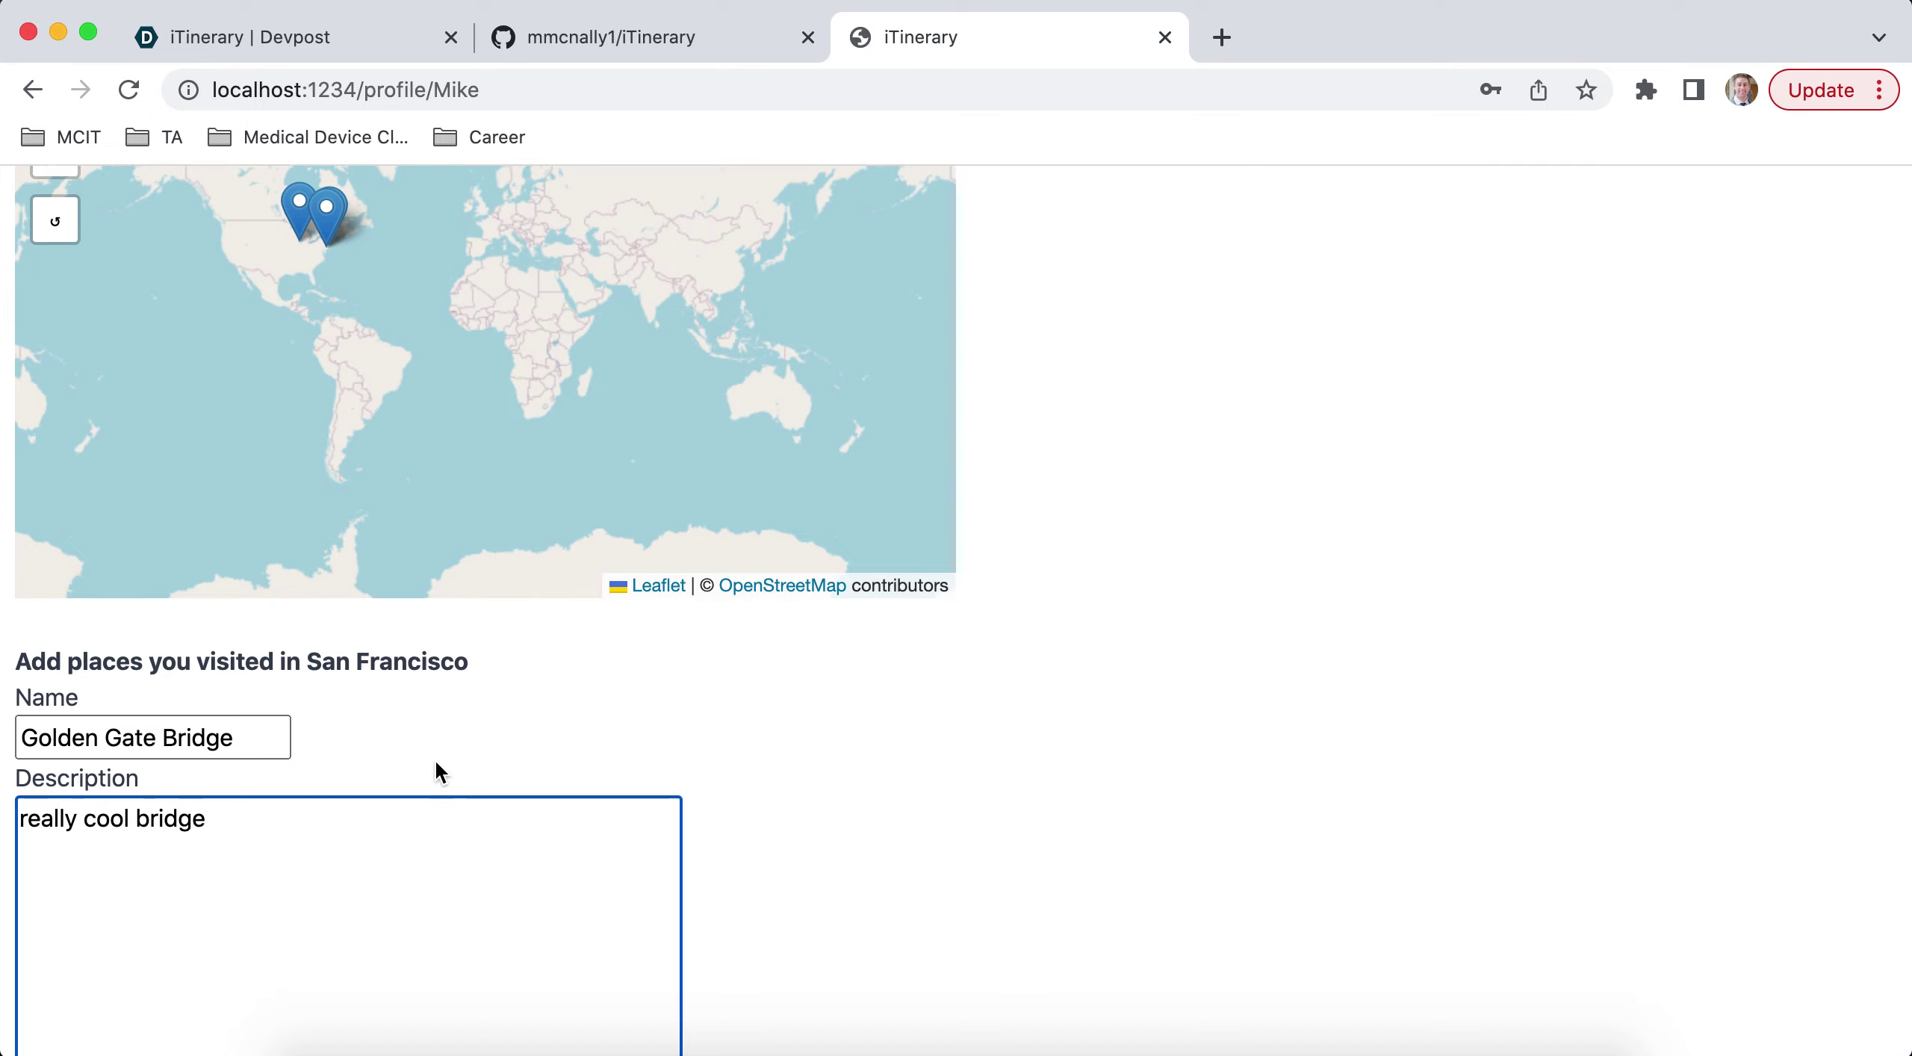
scroll(418, 821, "down", 5)
left_click(154, 986)
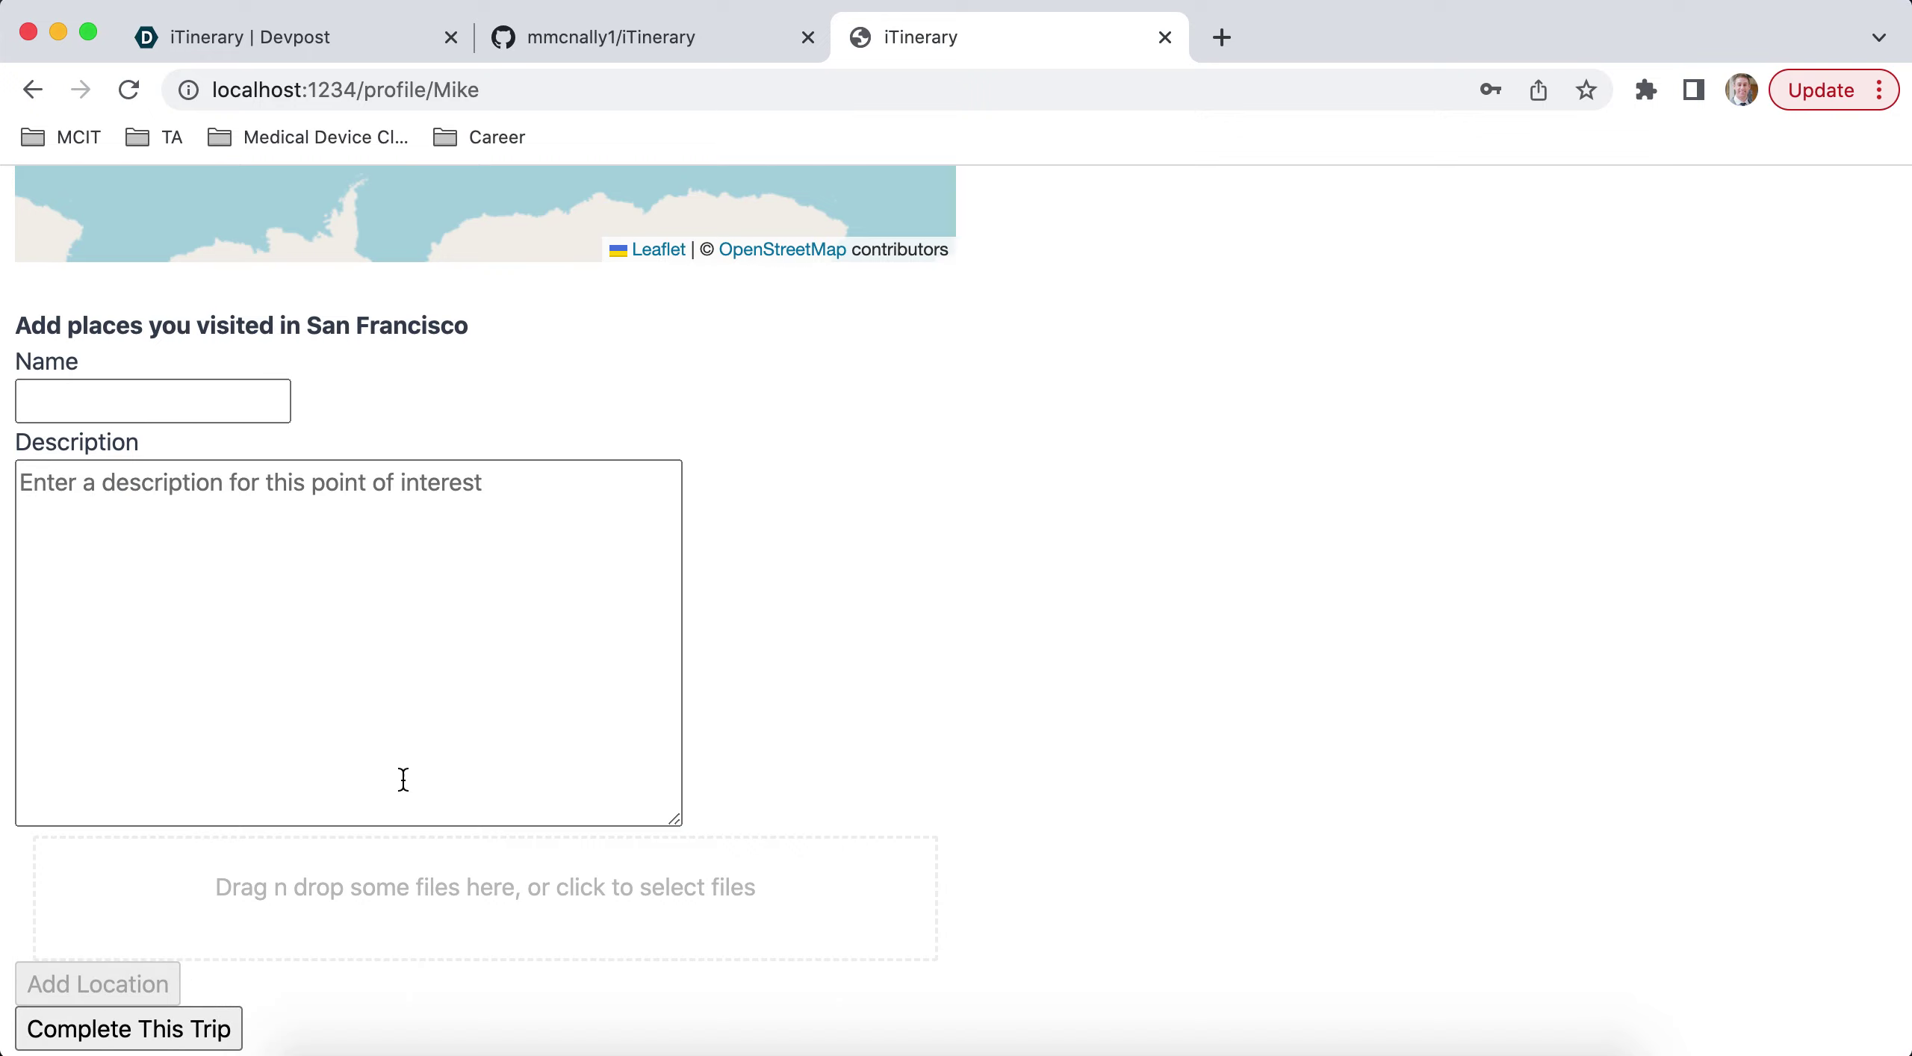
scroll(465, 739, "down", 1)
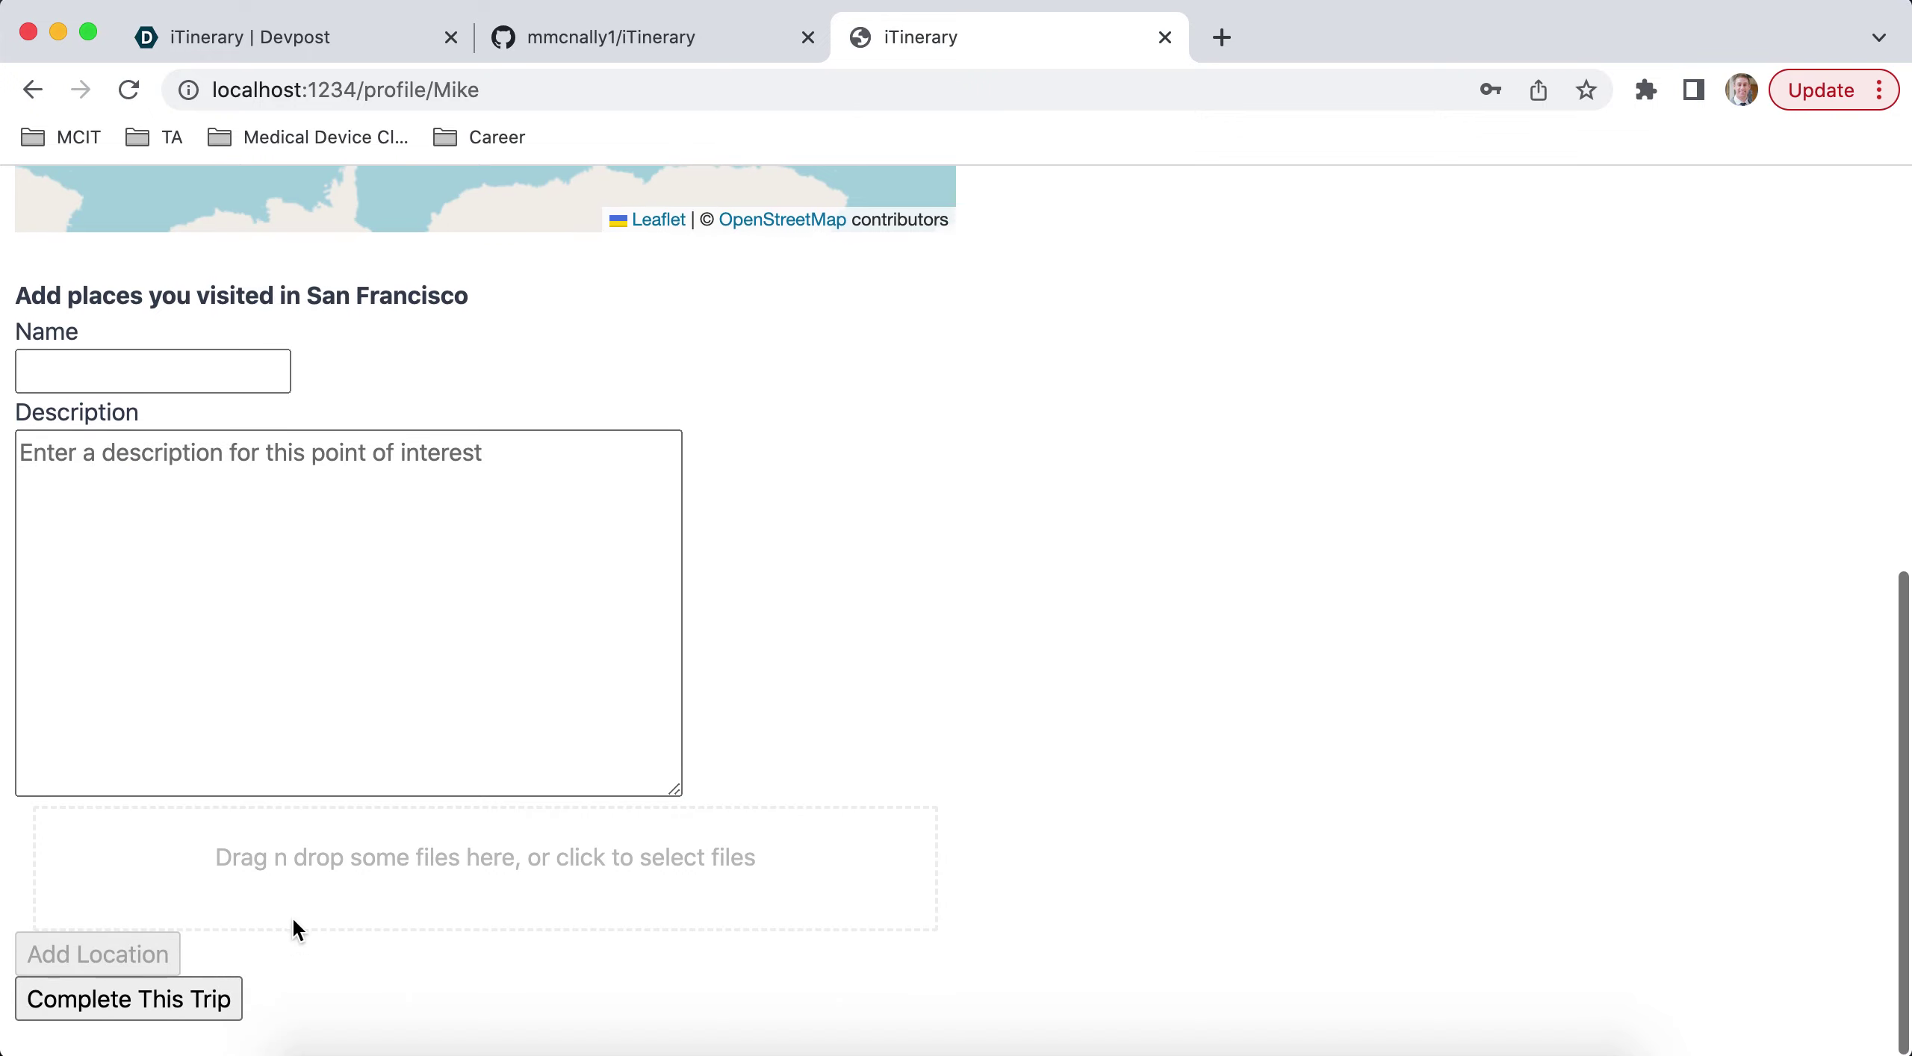
left_click(212, 1005)
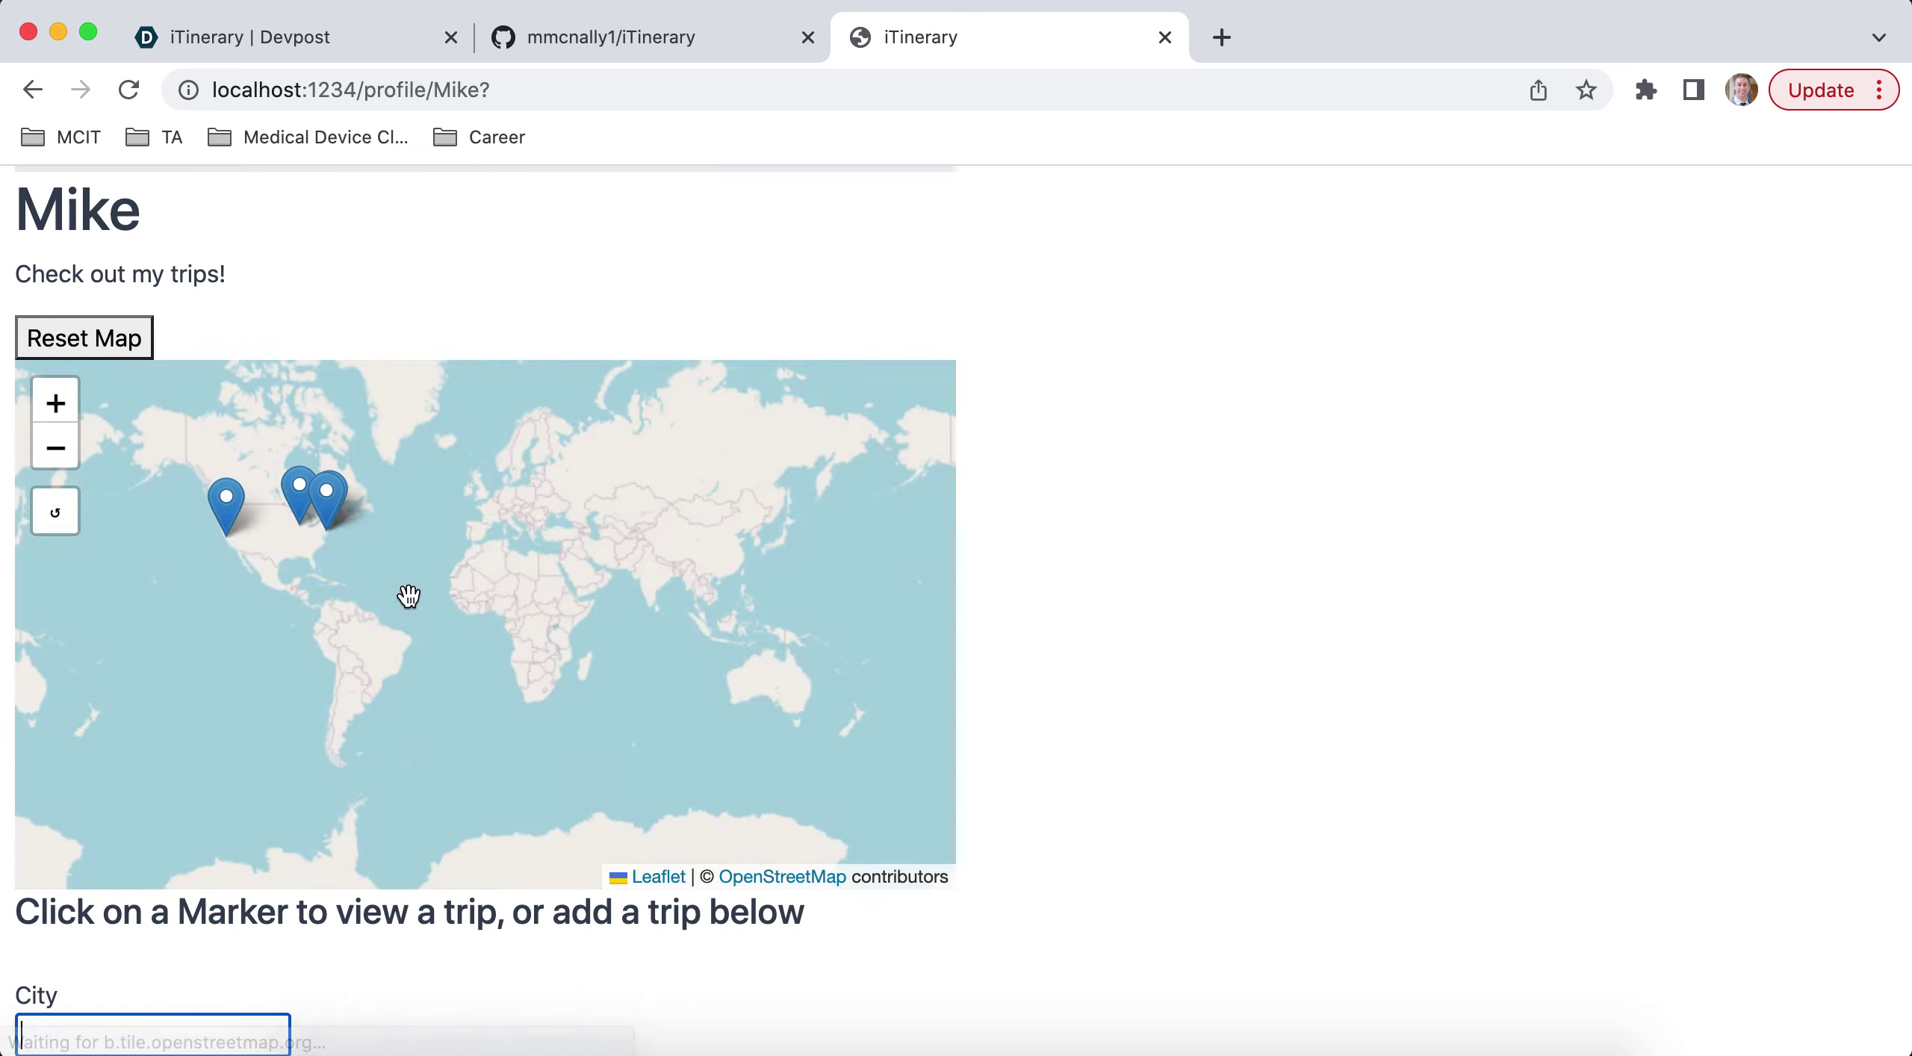
- Check the Philadelphia, Chicago and San Francisco trip dates on the map
left_click(332, 502)
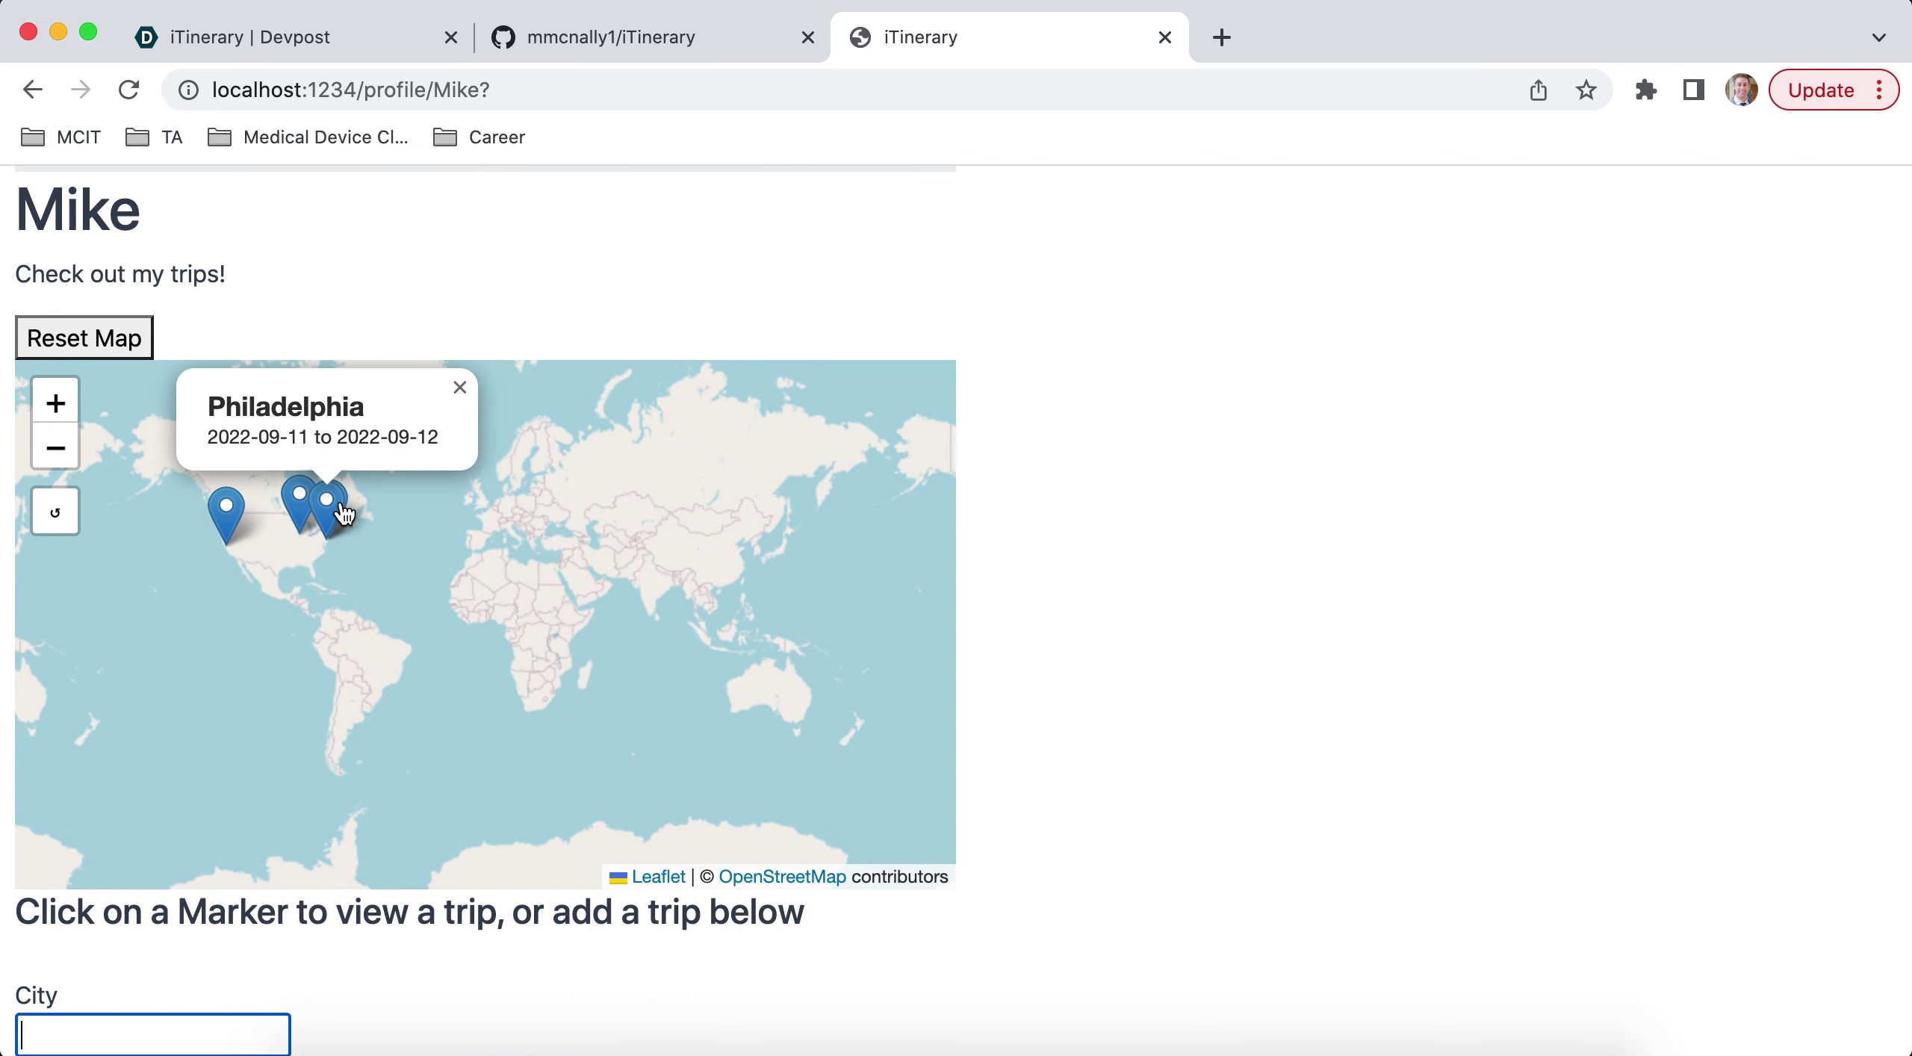
left_click(299, 499)
left_click(240, 523)
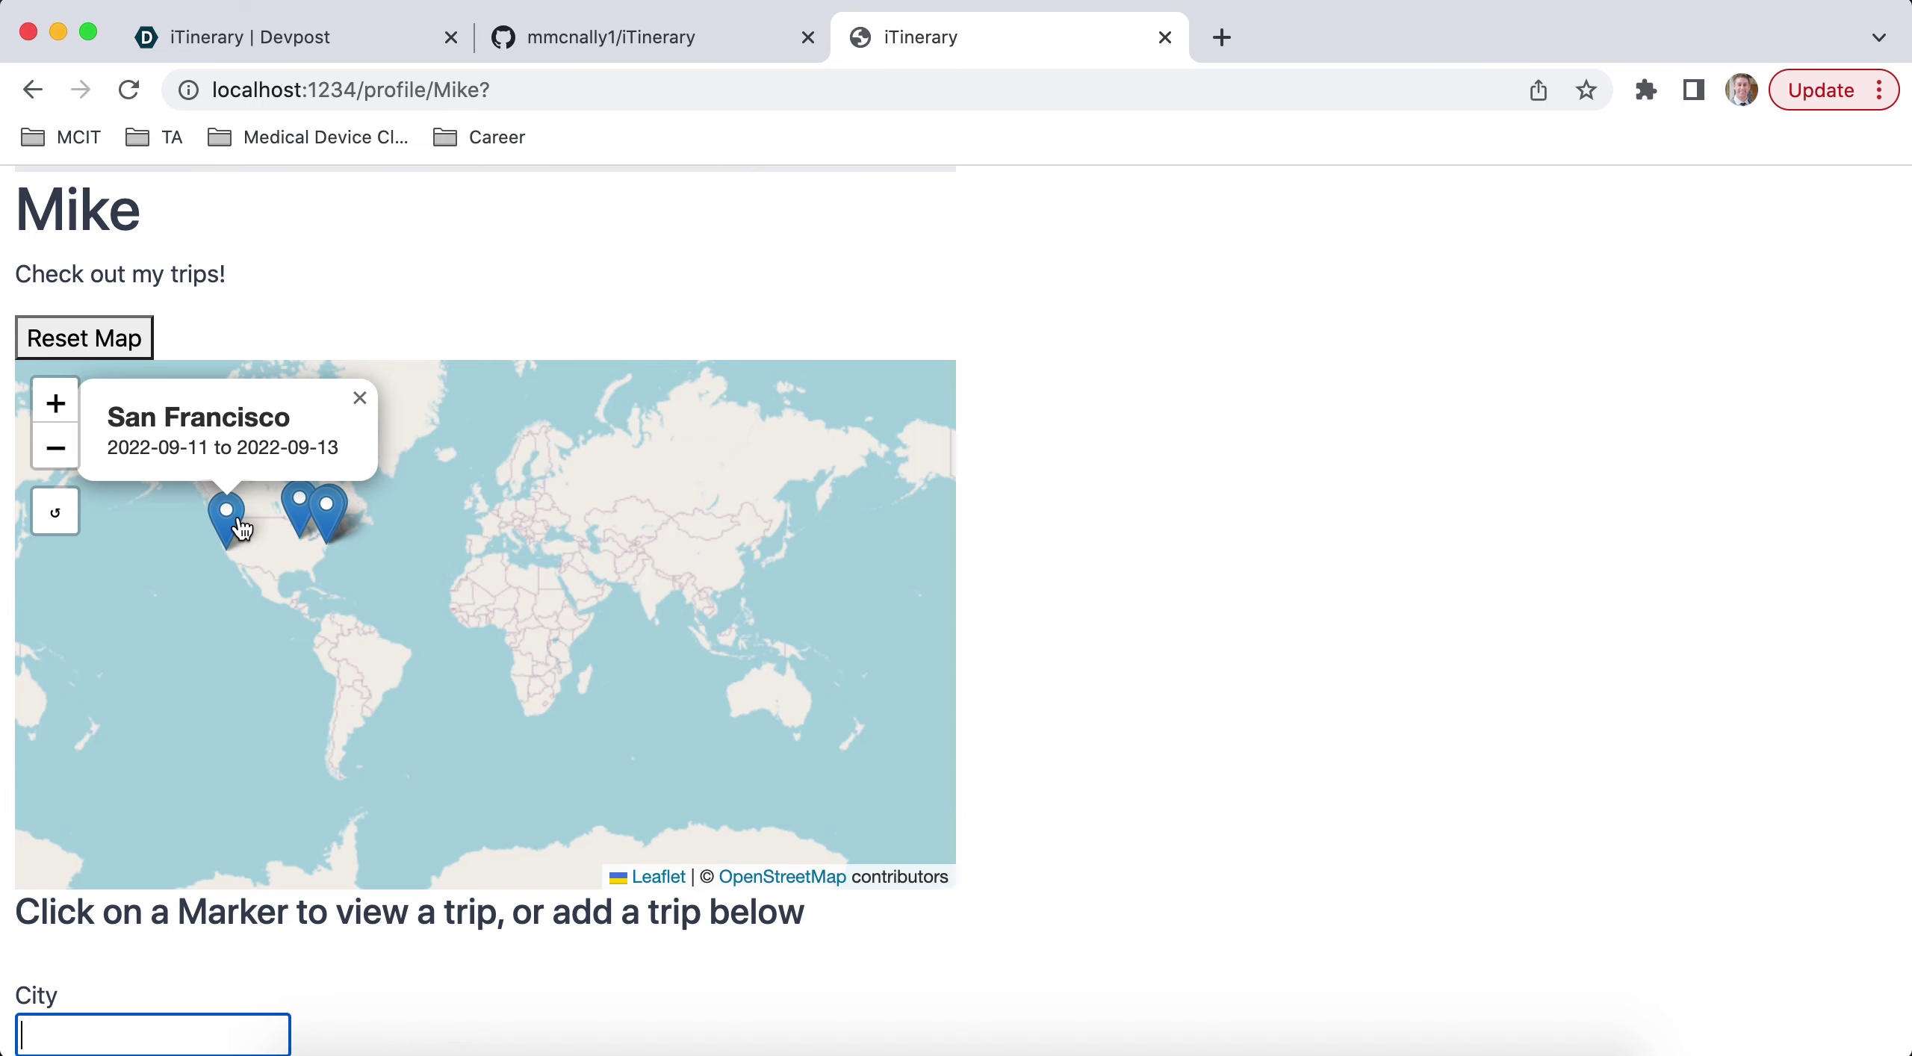
- Zoom into San Francisco to view the Golden Gate Bridge details, then reset the map
left_click(240, 527)
left_click(438, 530)
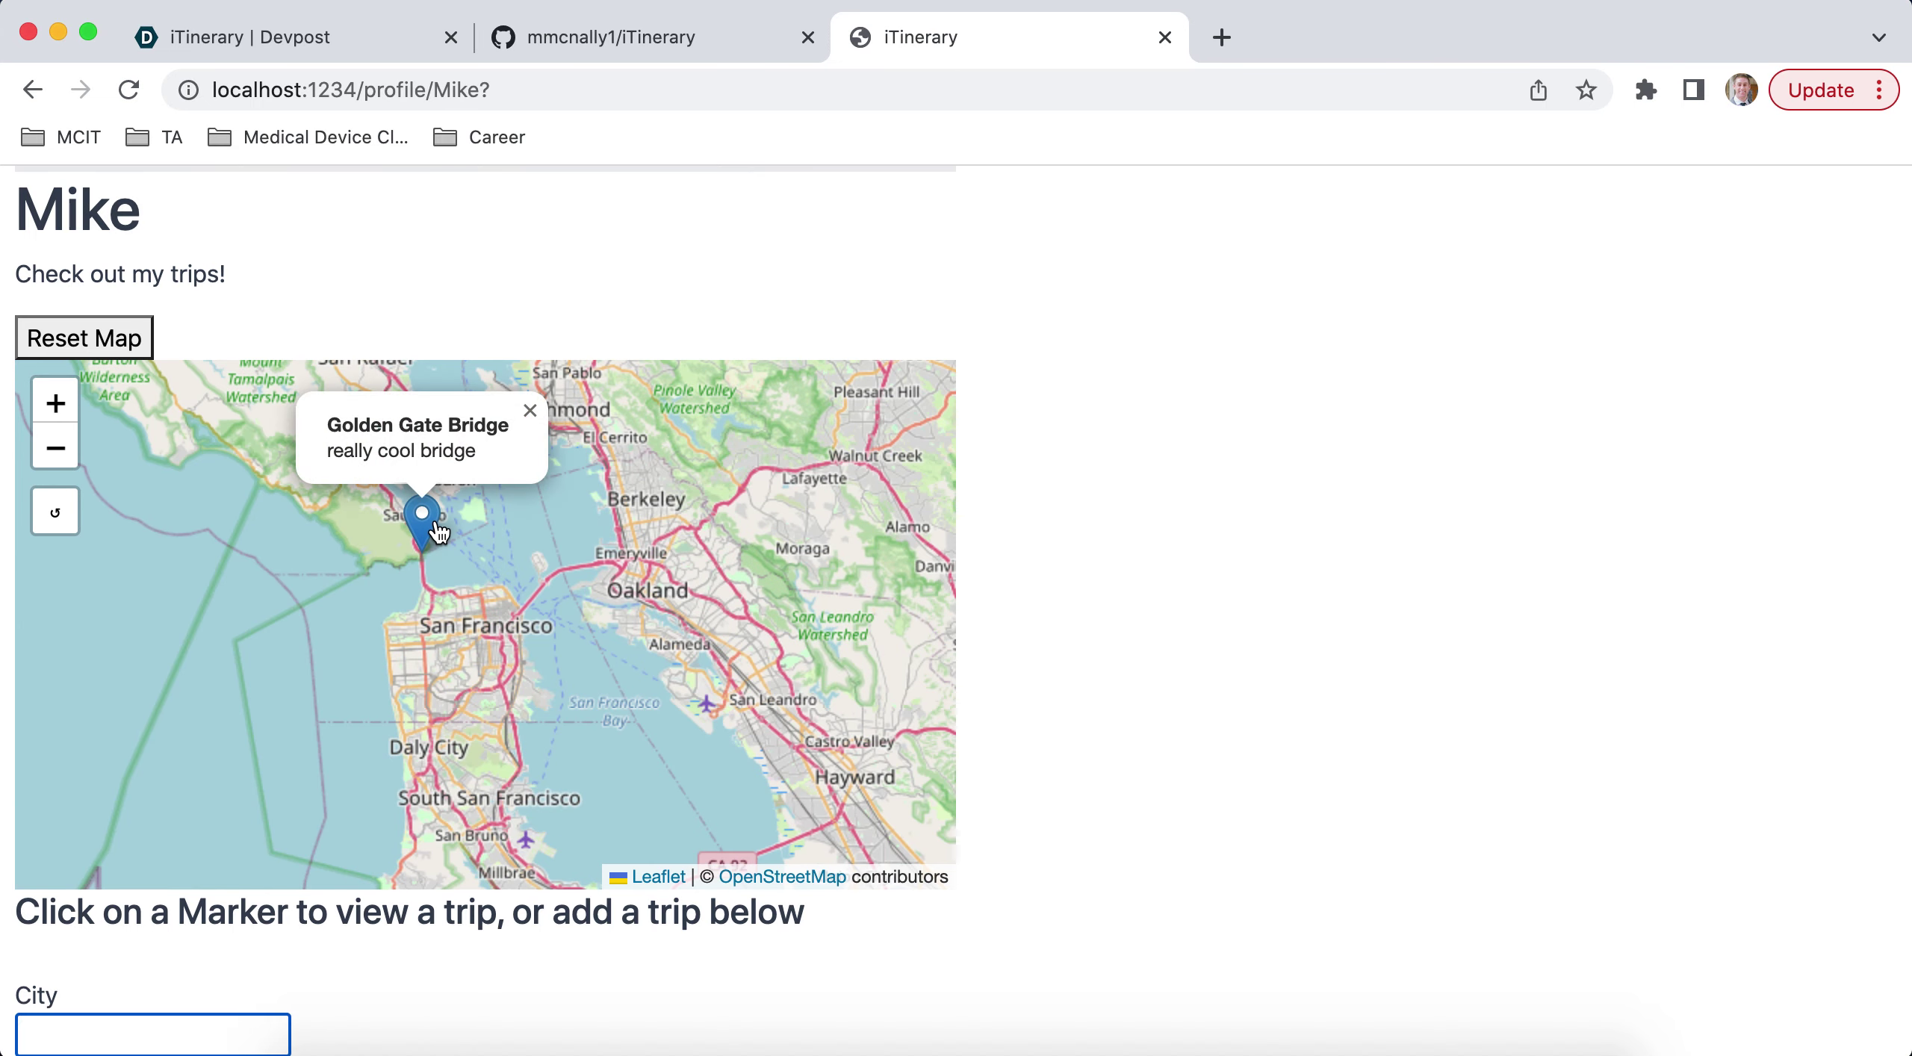
left_click(66, 524)
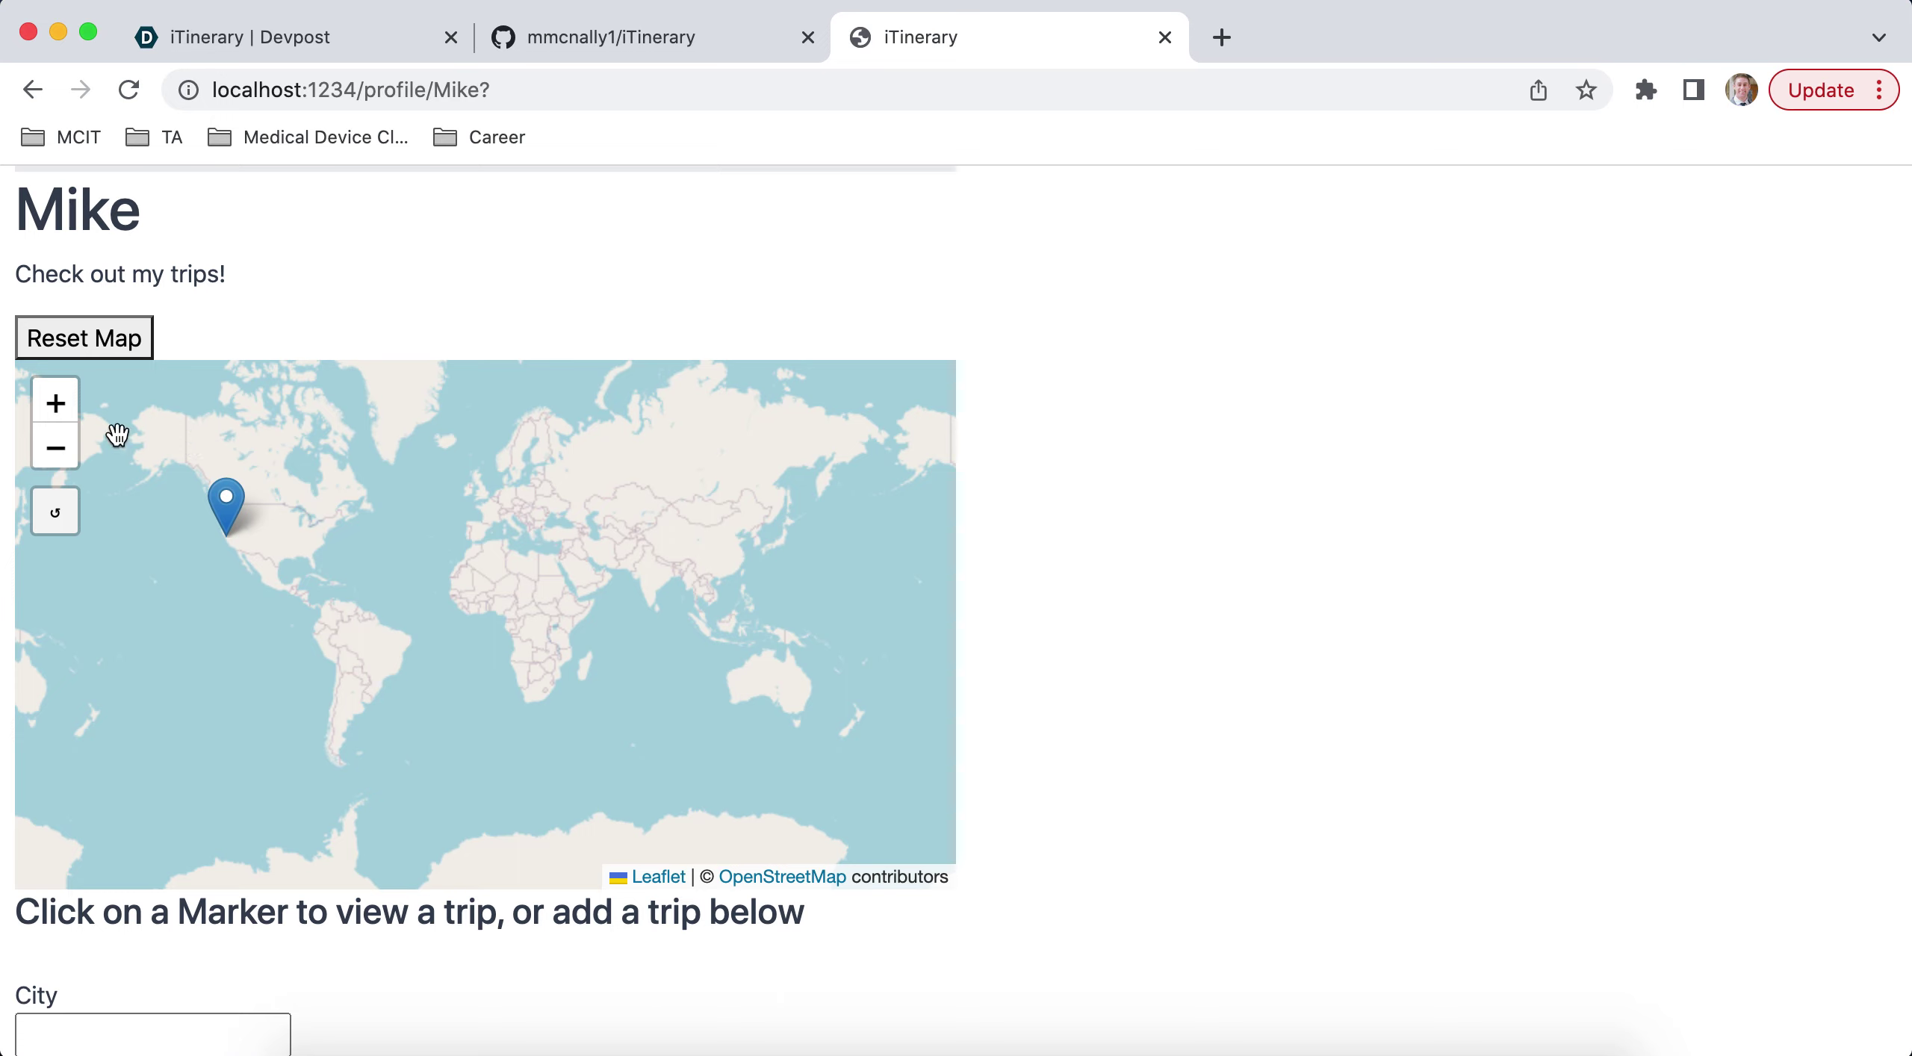
left_click(94, 336)
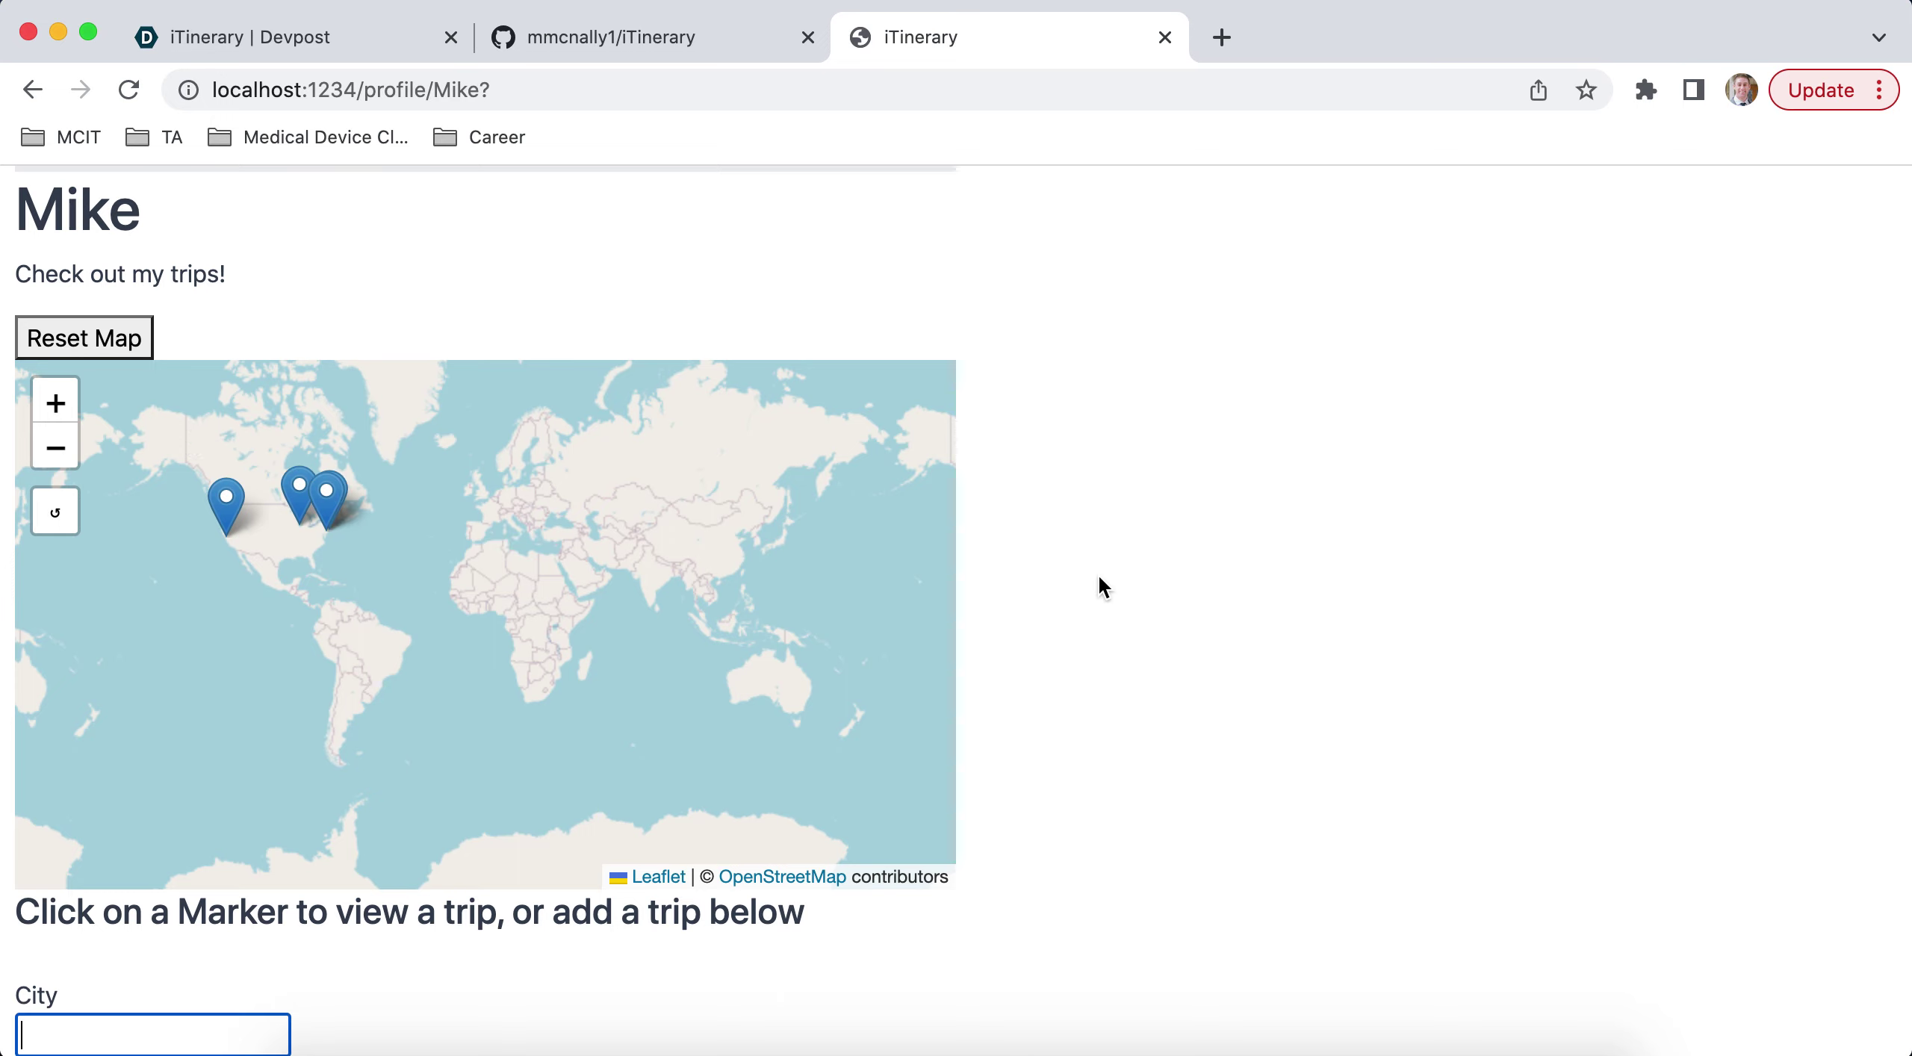
scroll(1057, 589, "up", 2)
scroll(1117, 620, "down", 5)
scroll(1117, 619, "up", 5)
- Search for the friend's username and open her profile
left_click(533, 203)
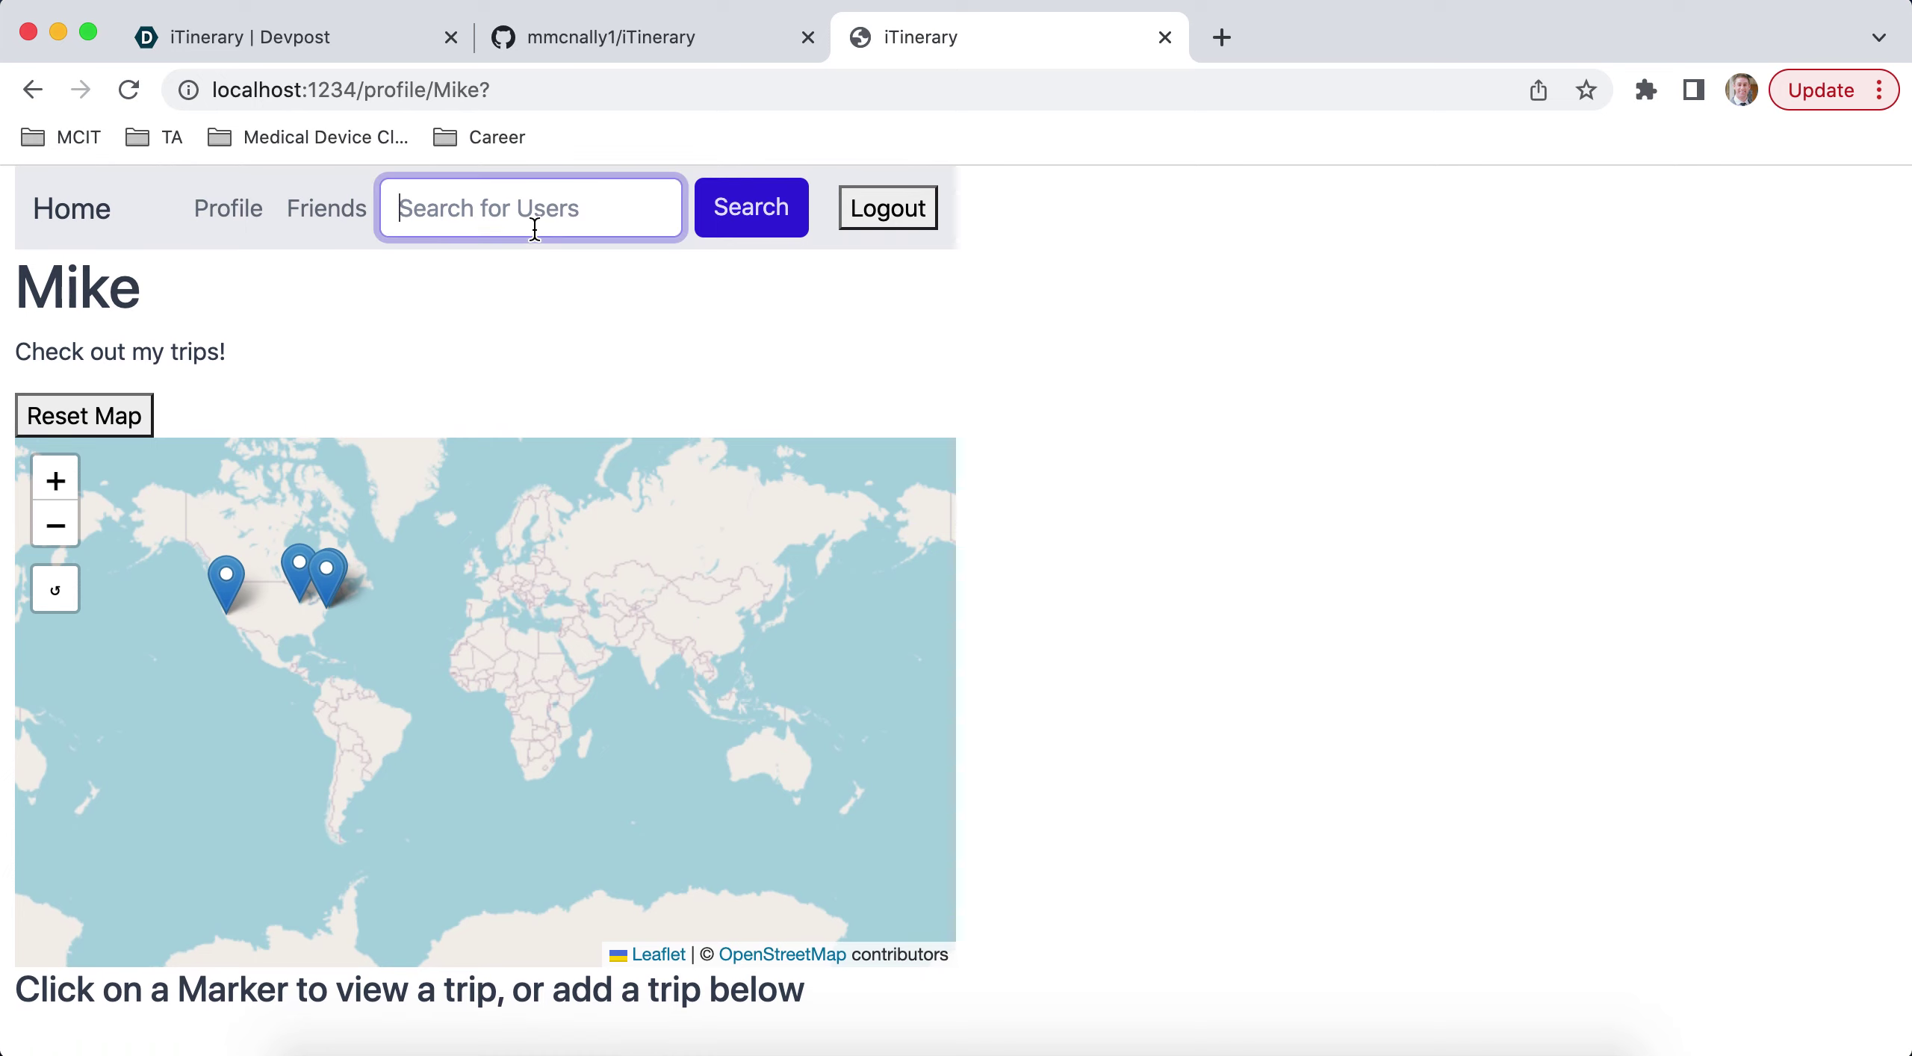
type("Bl")
type("lerta")
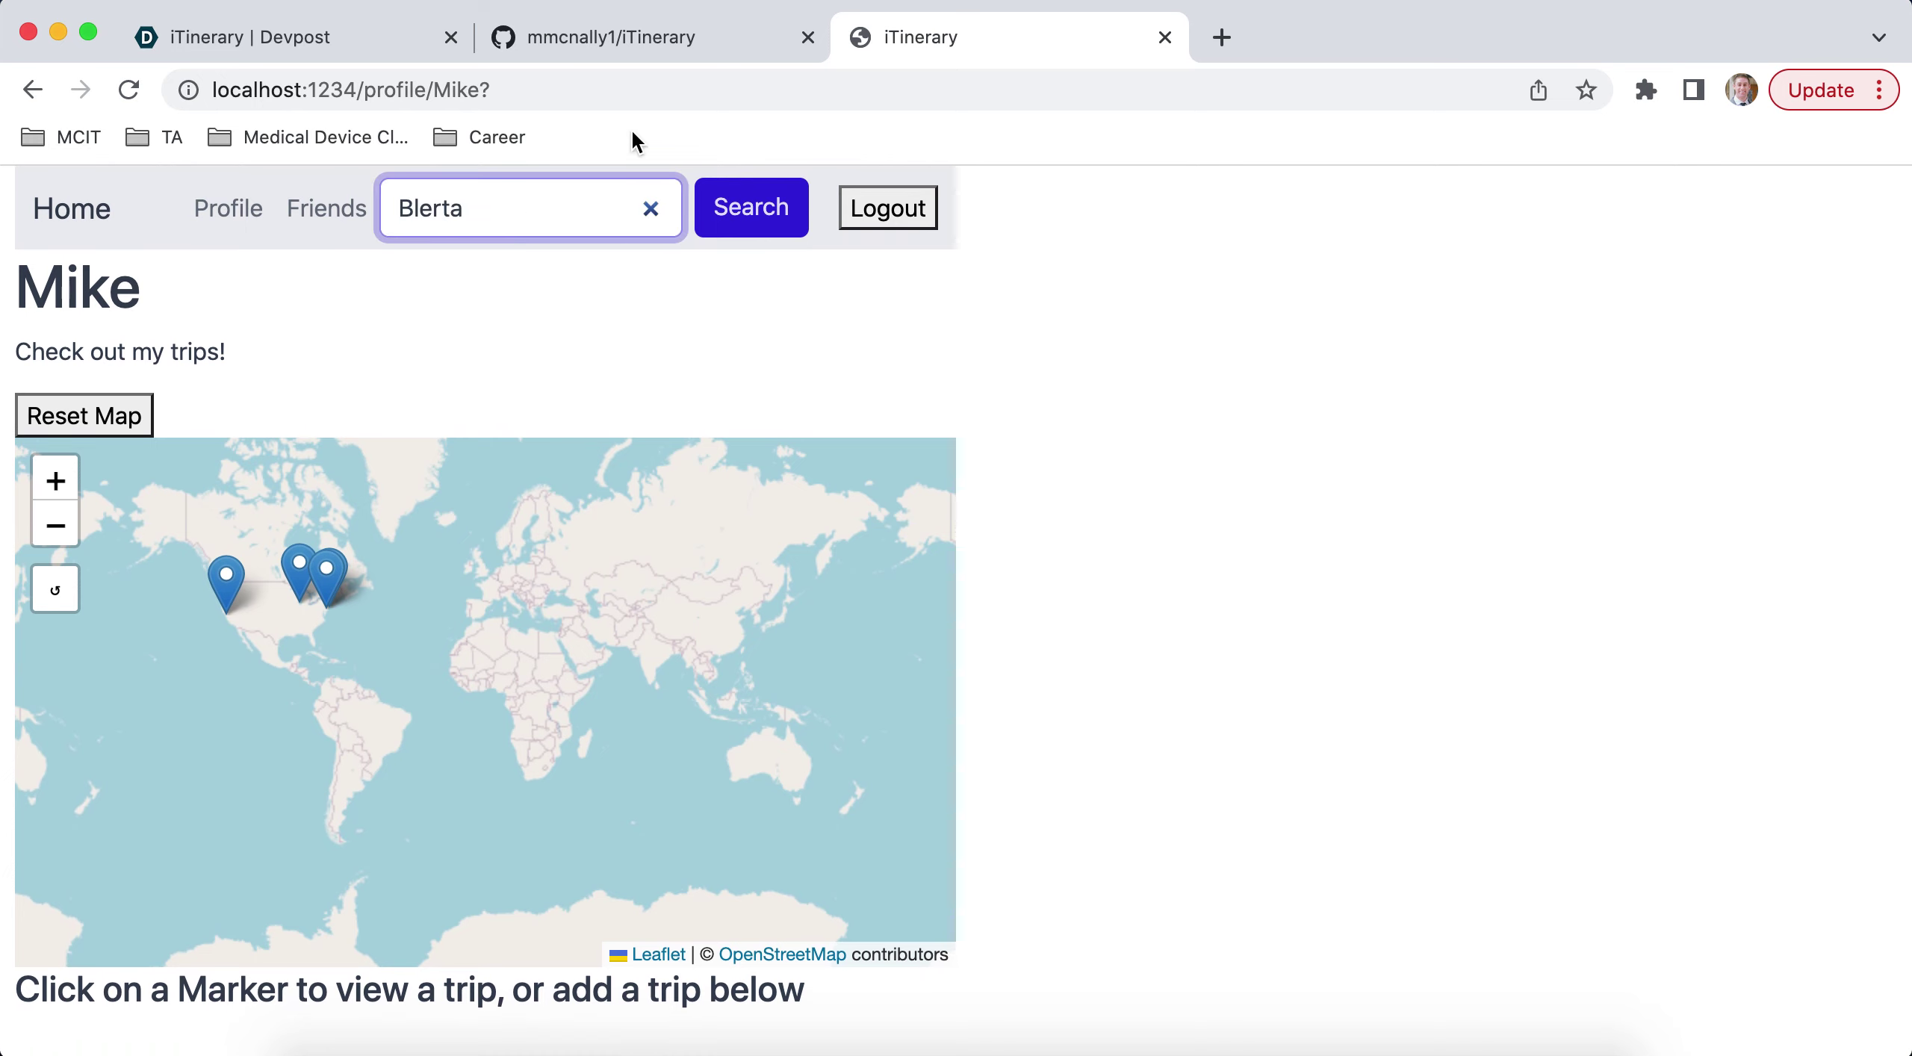
left_click(751, 212)
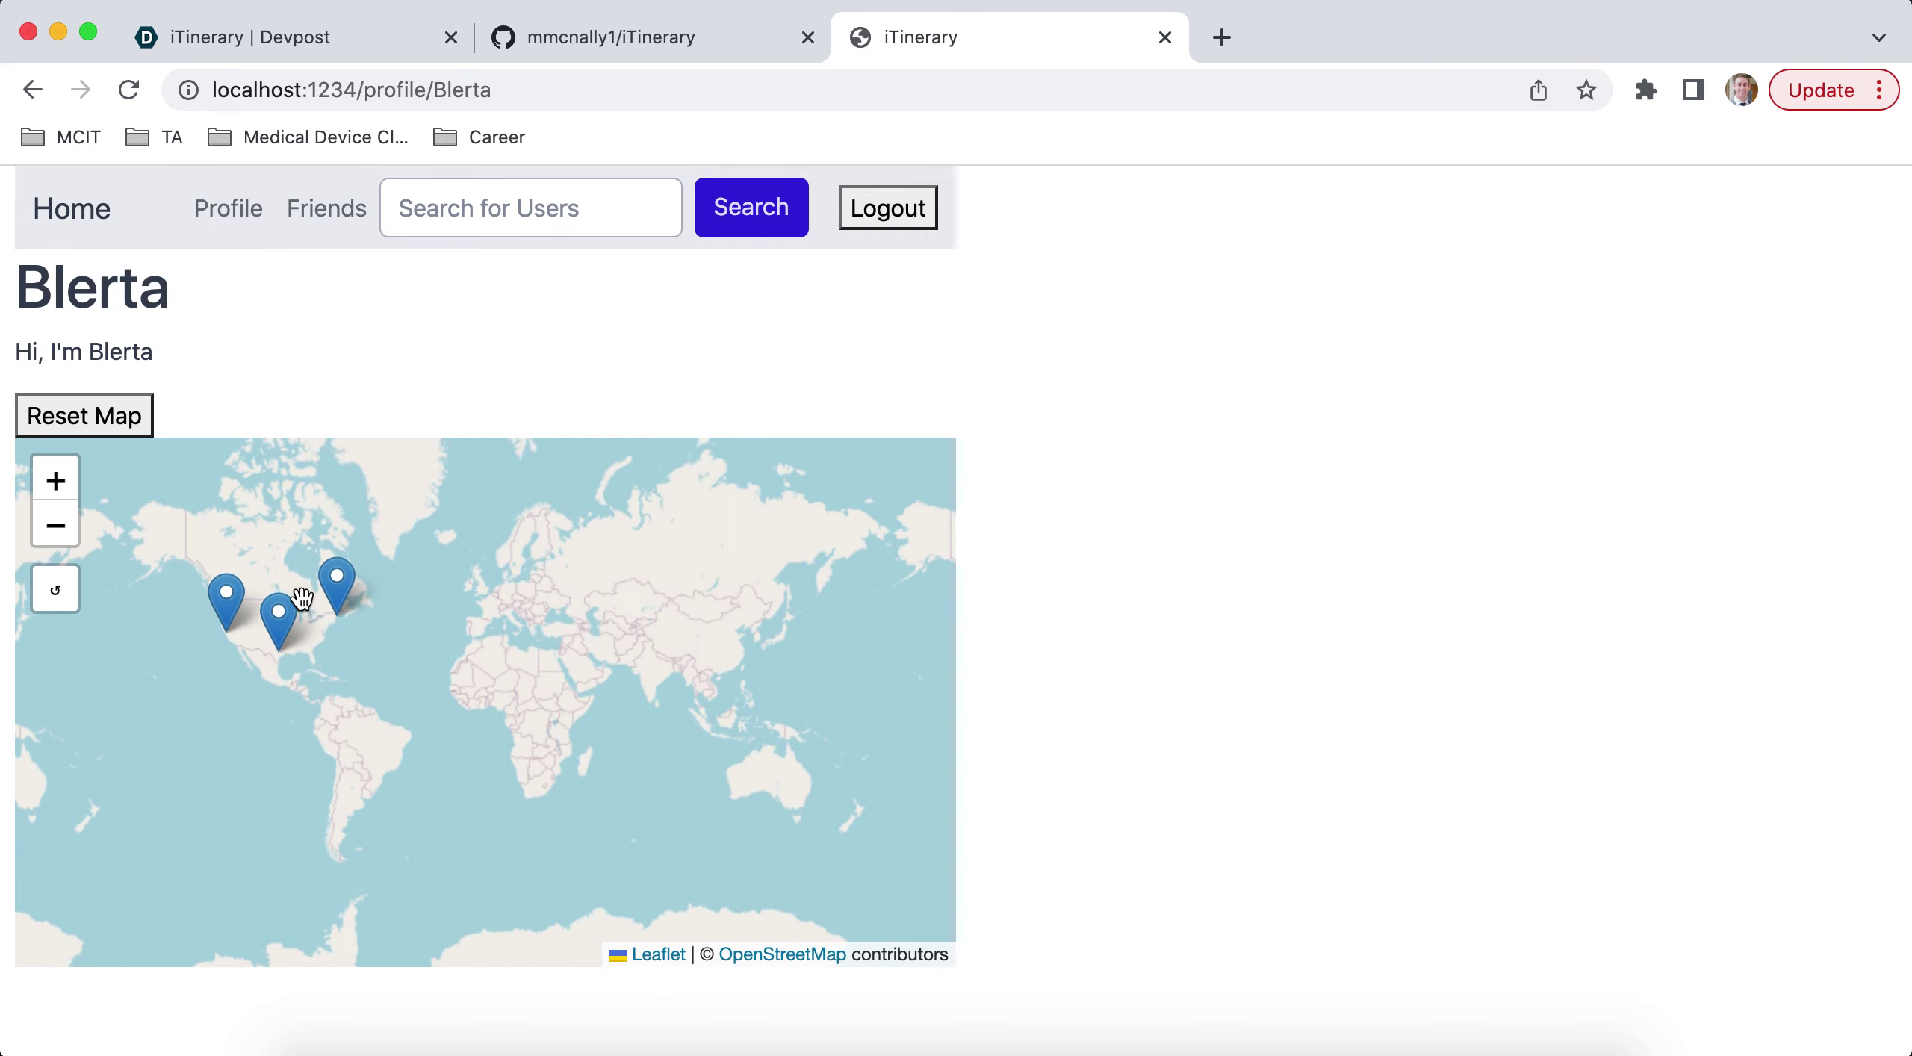
- Check her Austin, Portland ME and San Francisco trip dates, zoom into Austin, reset, and open Friends
left_click(286, 626)
left_click(337, 609)
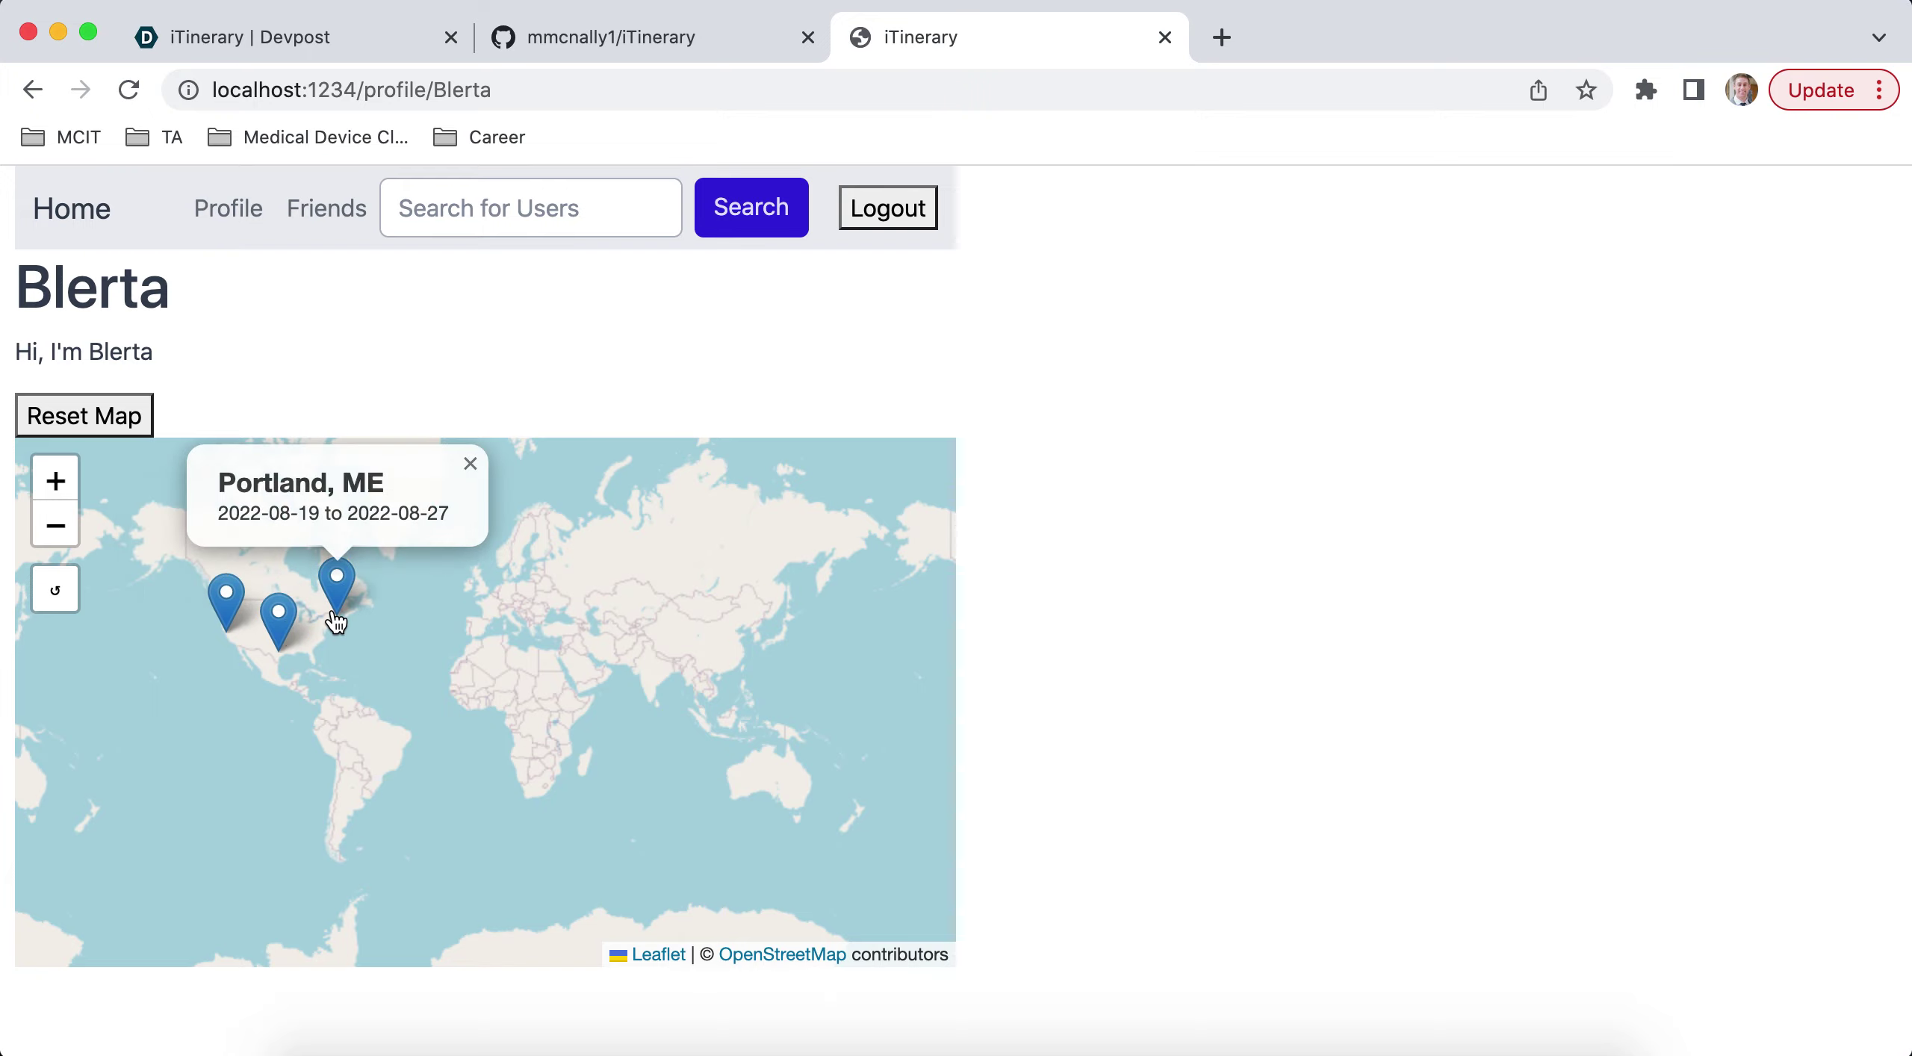
left_click(279, 616)
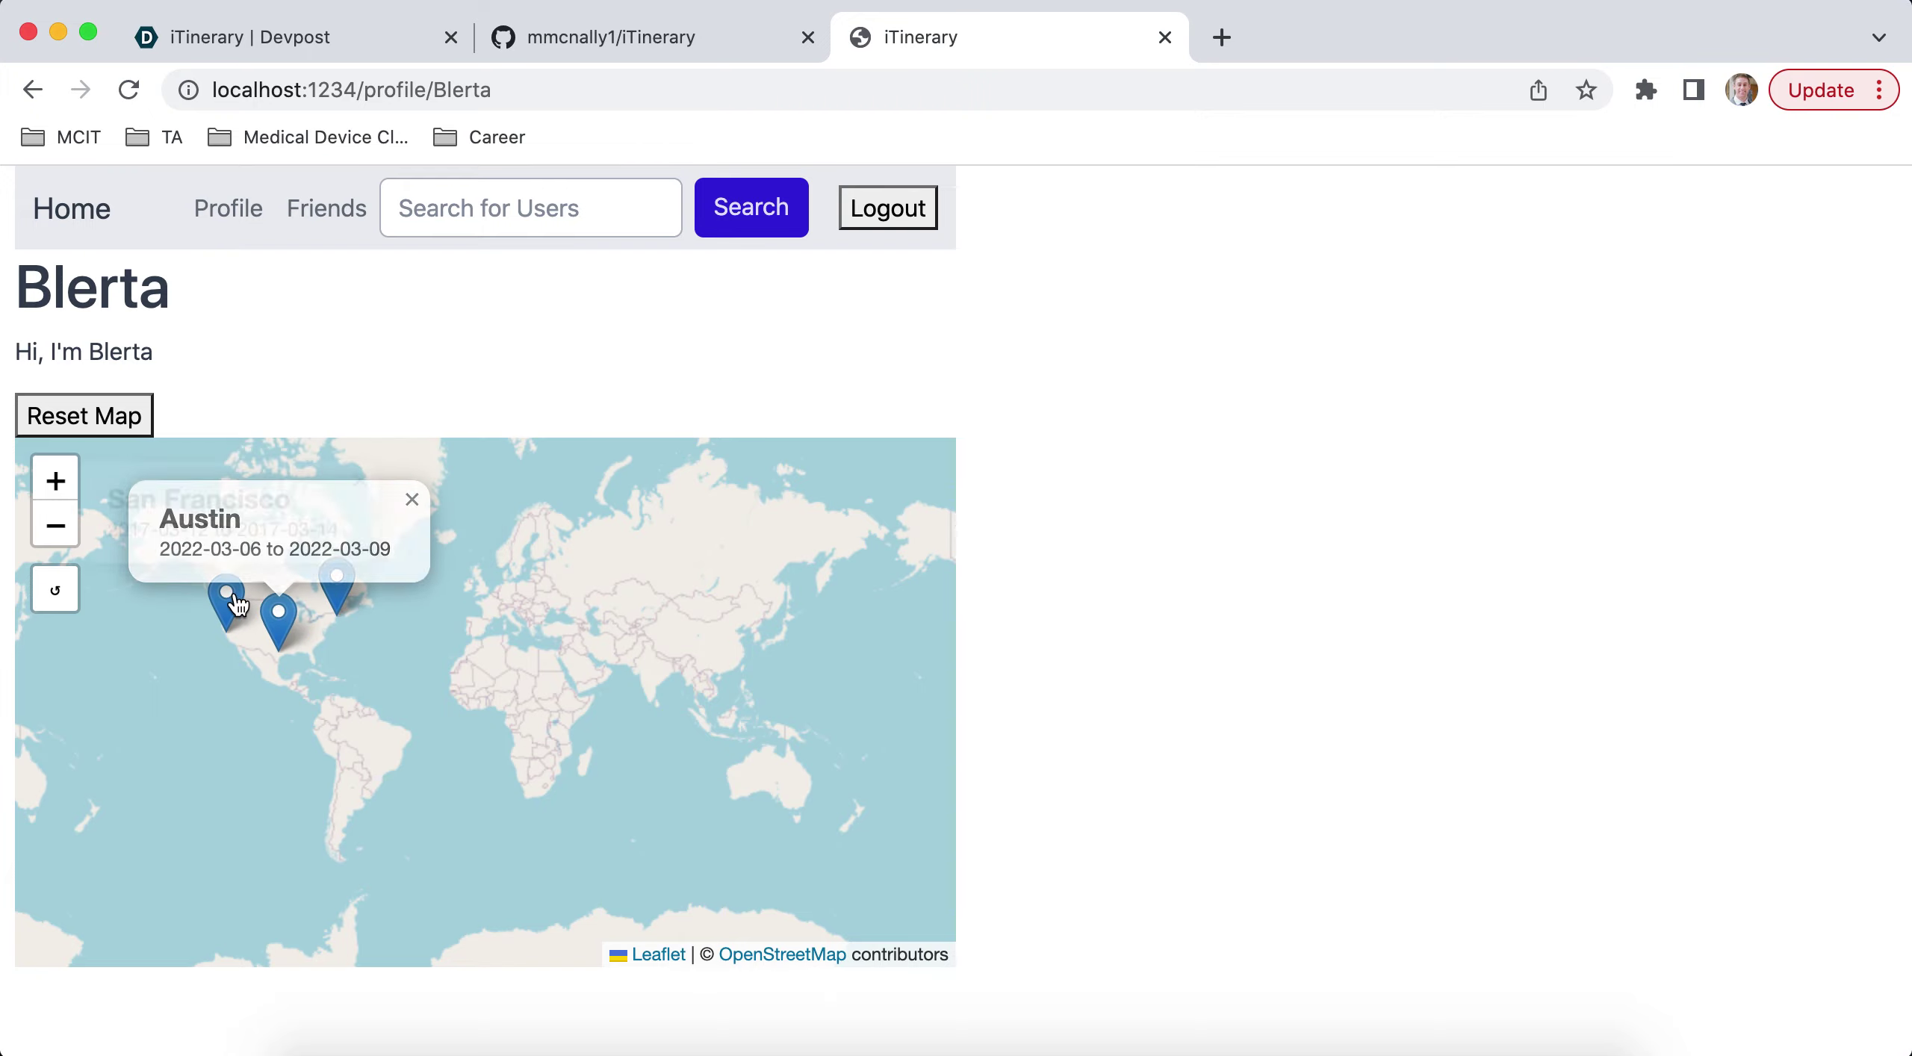
left_click(227, 601)
left_click(310, 581)
left_click(279, 617)
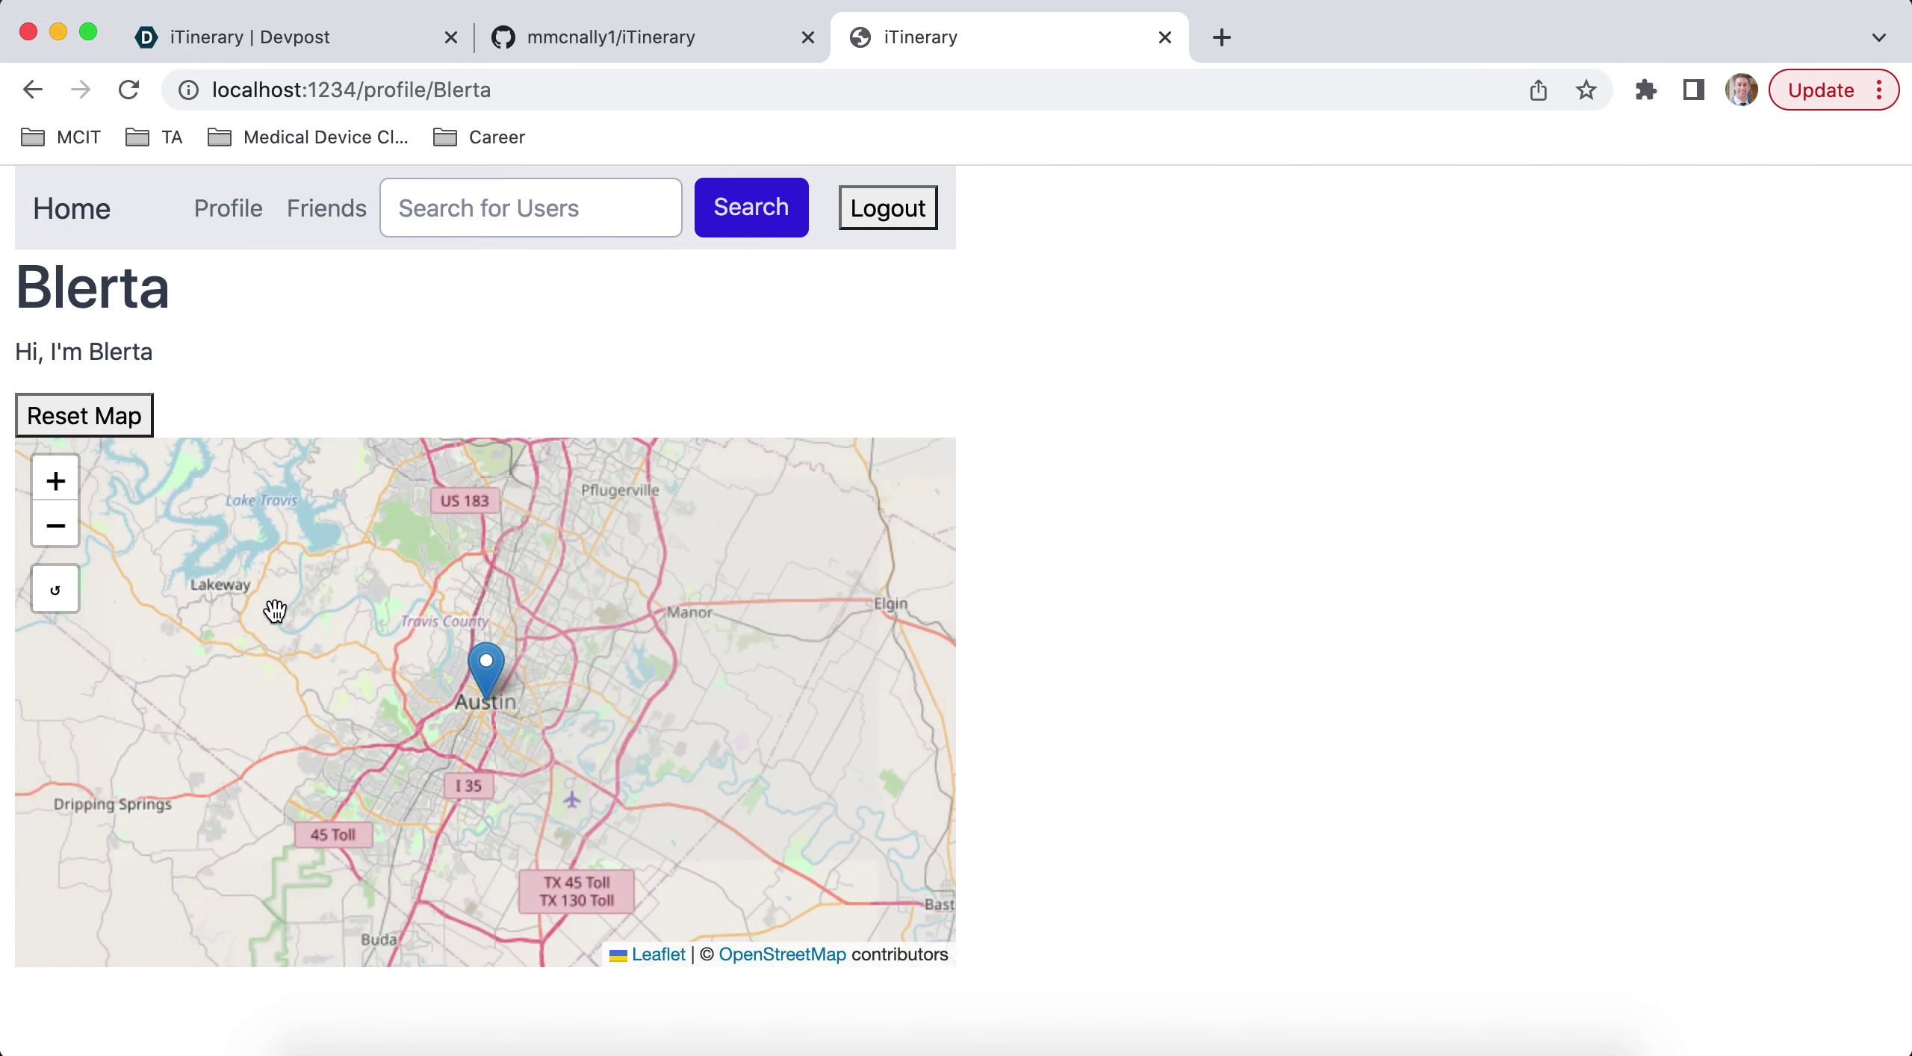
left_click(487, 661)
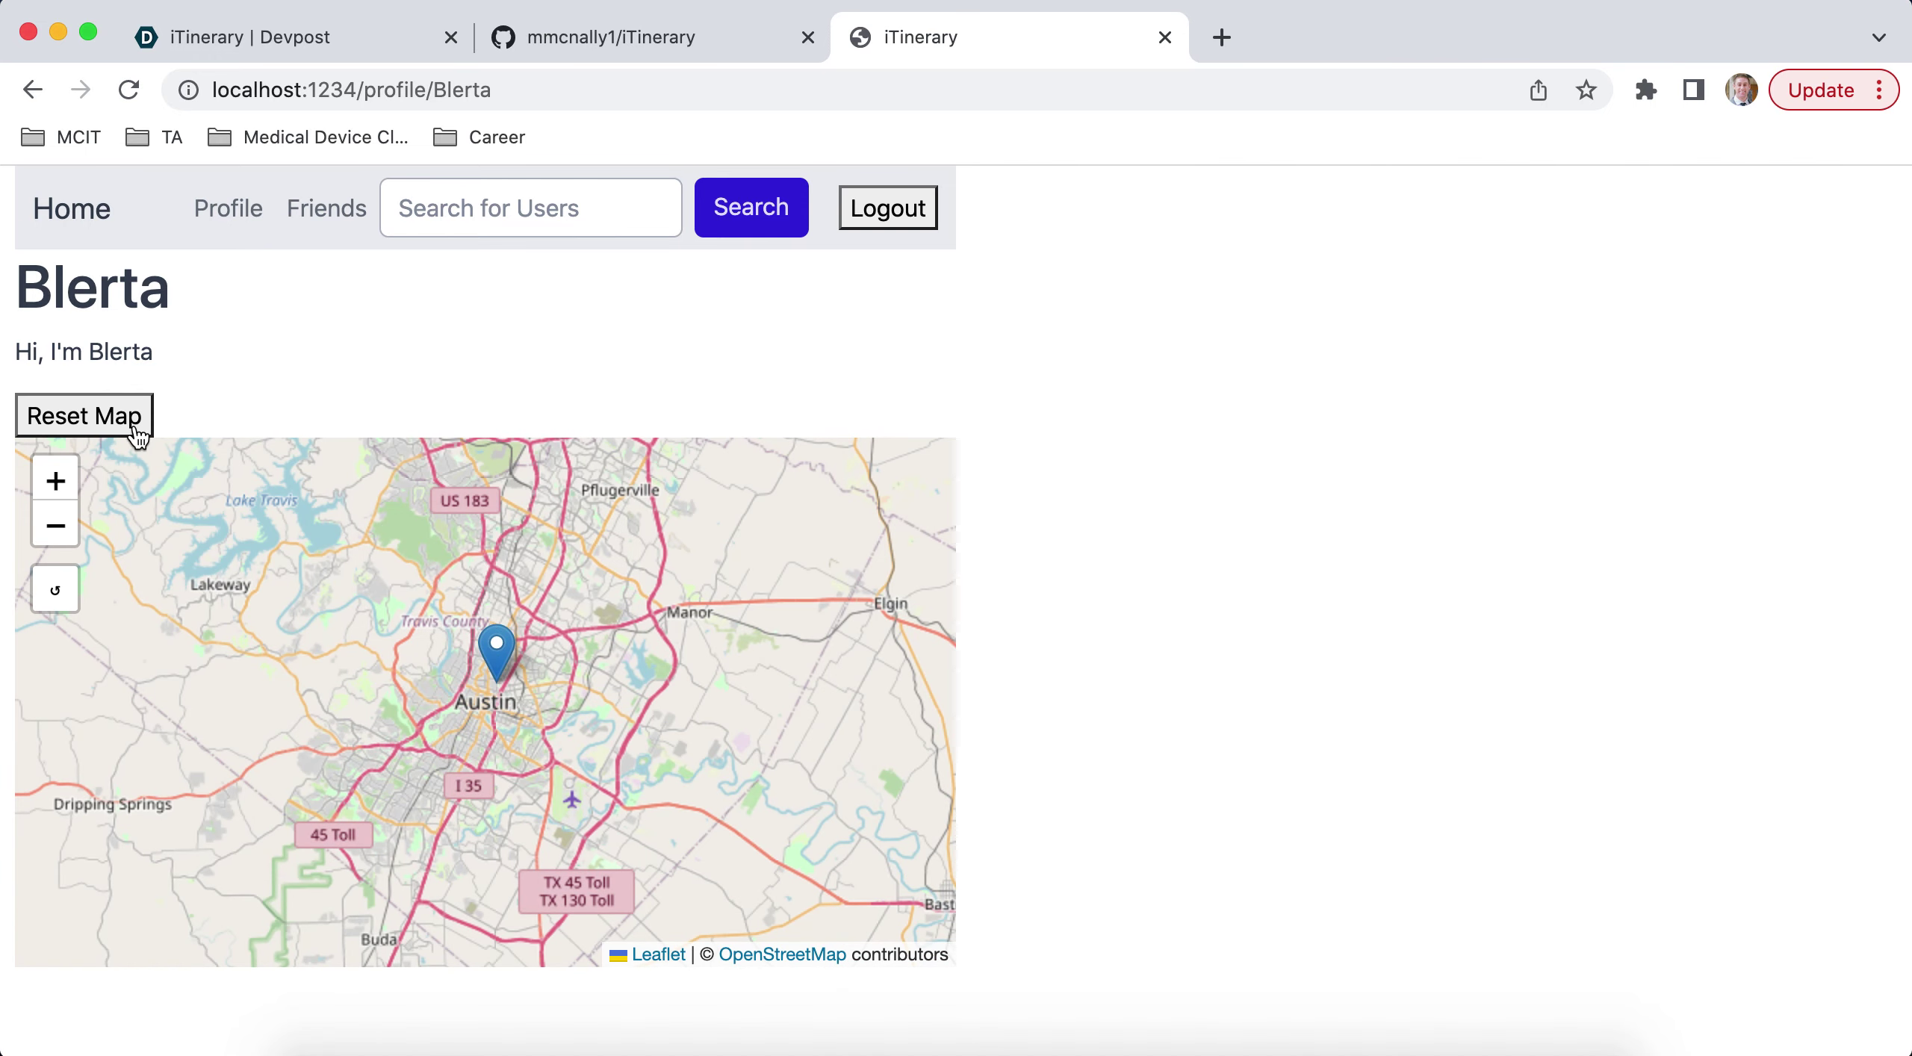
left_click(55, 590)
left_click(109, 412)
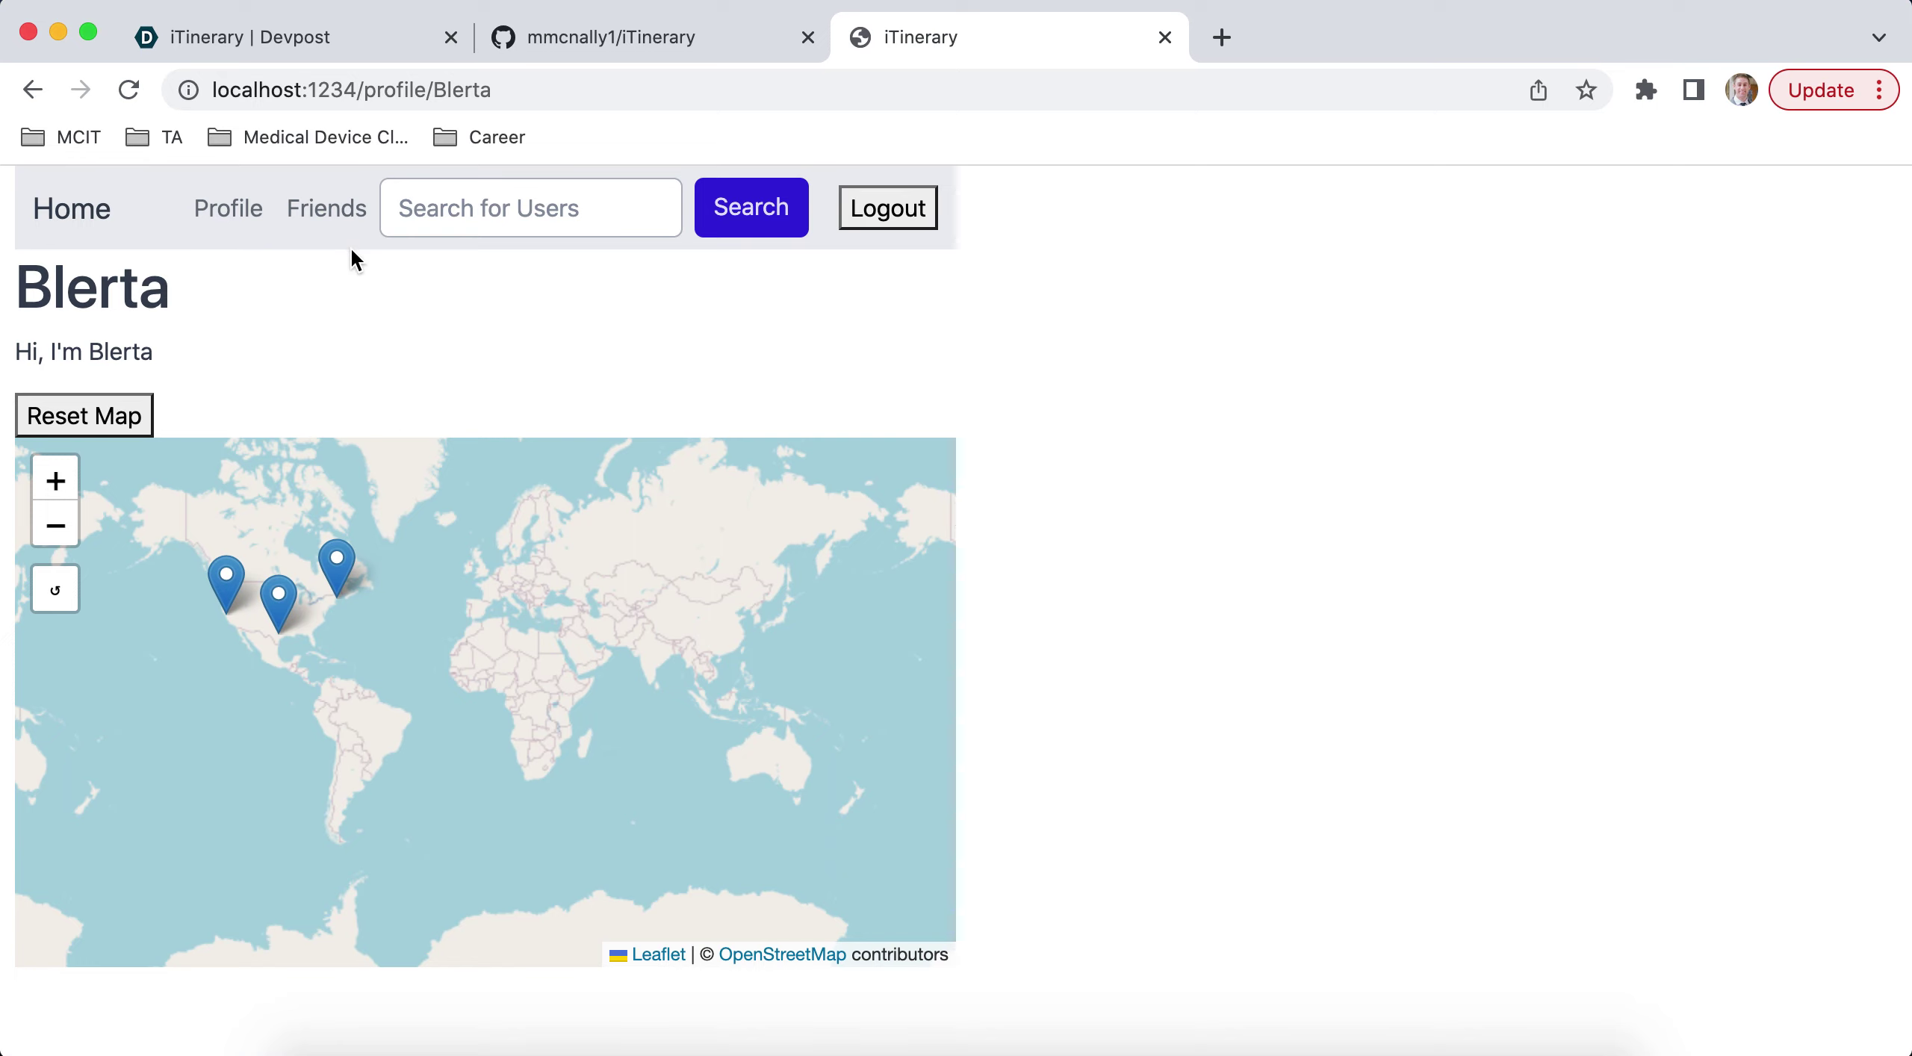
left_click(346, 224)
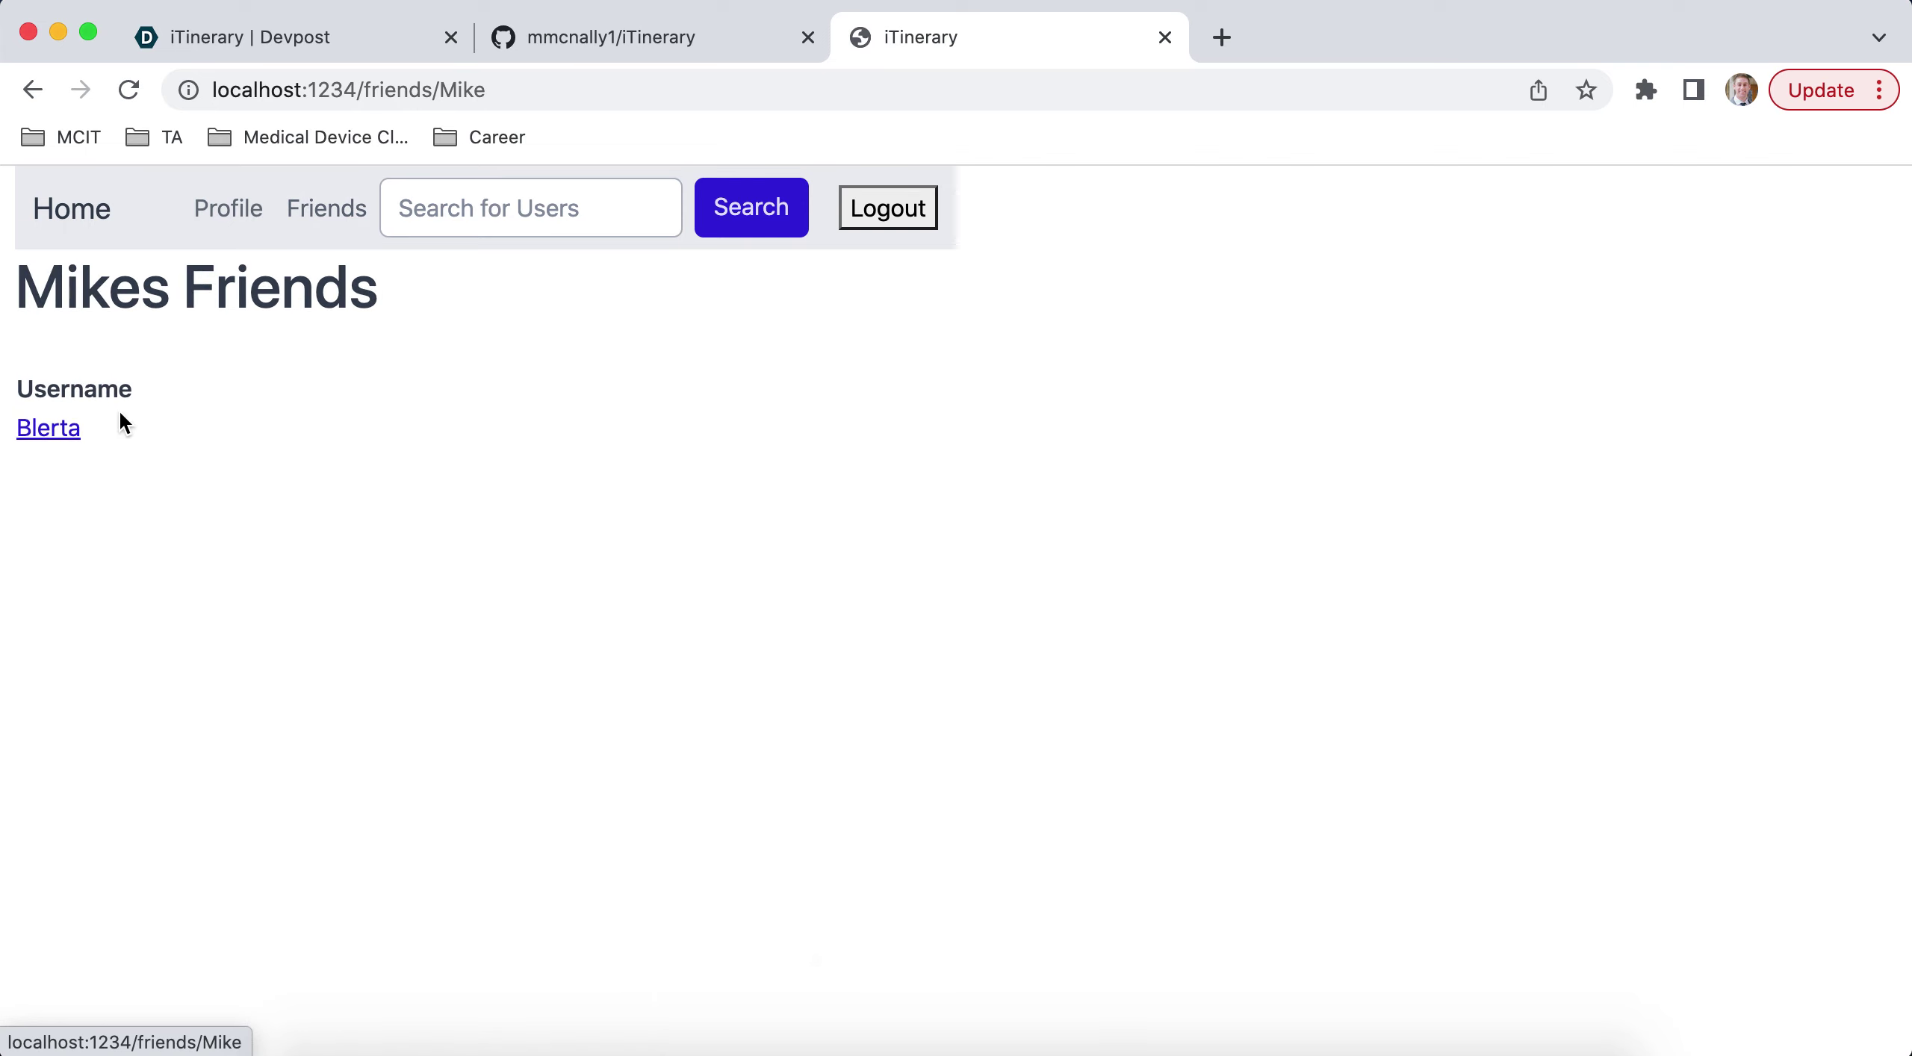
- Reopen the friend's profile to check her Austin trip dates, then return to your own profile
left_click(75, 439)
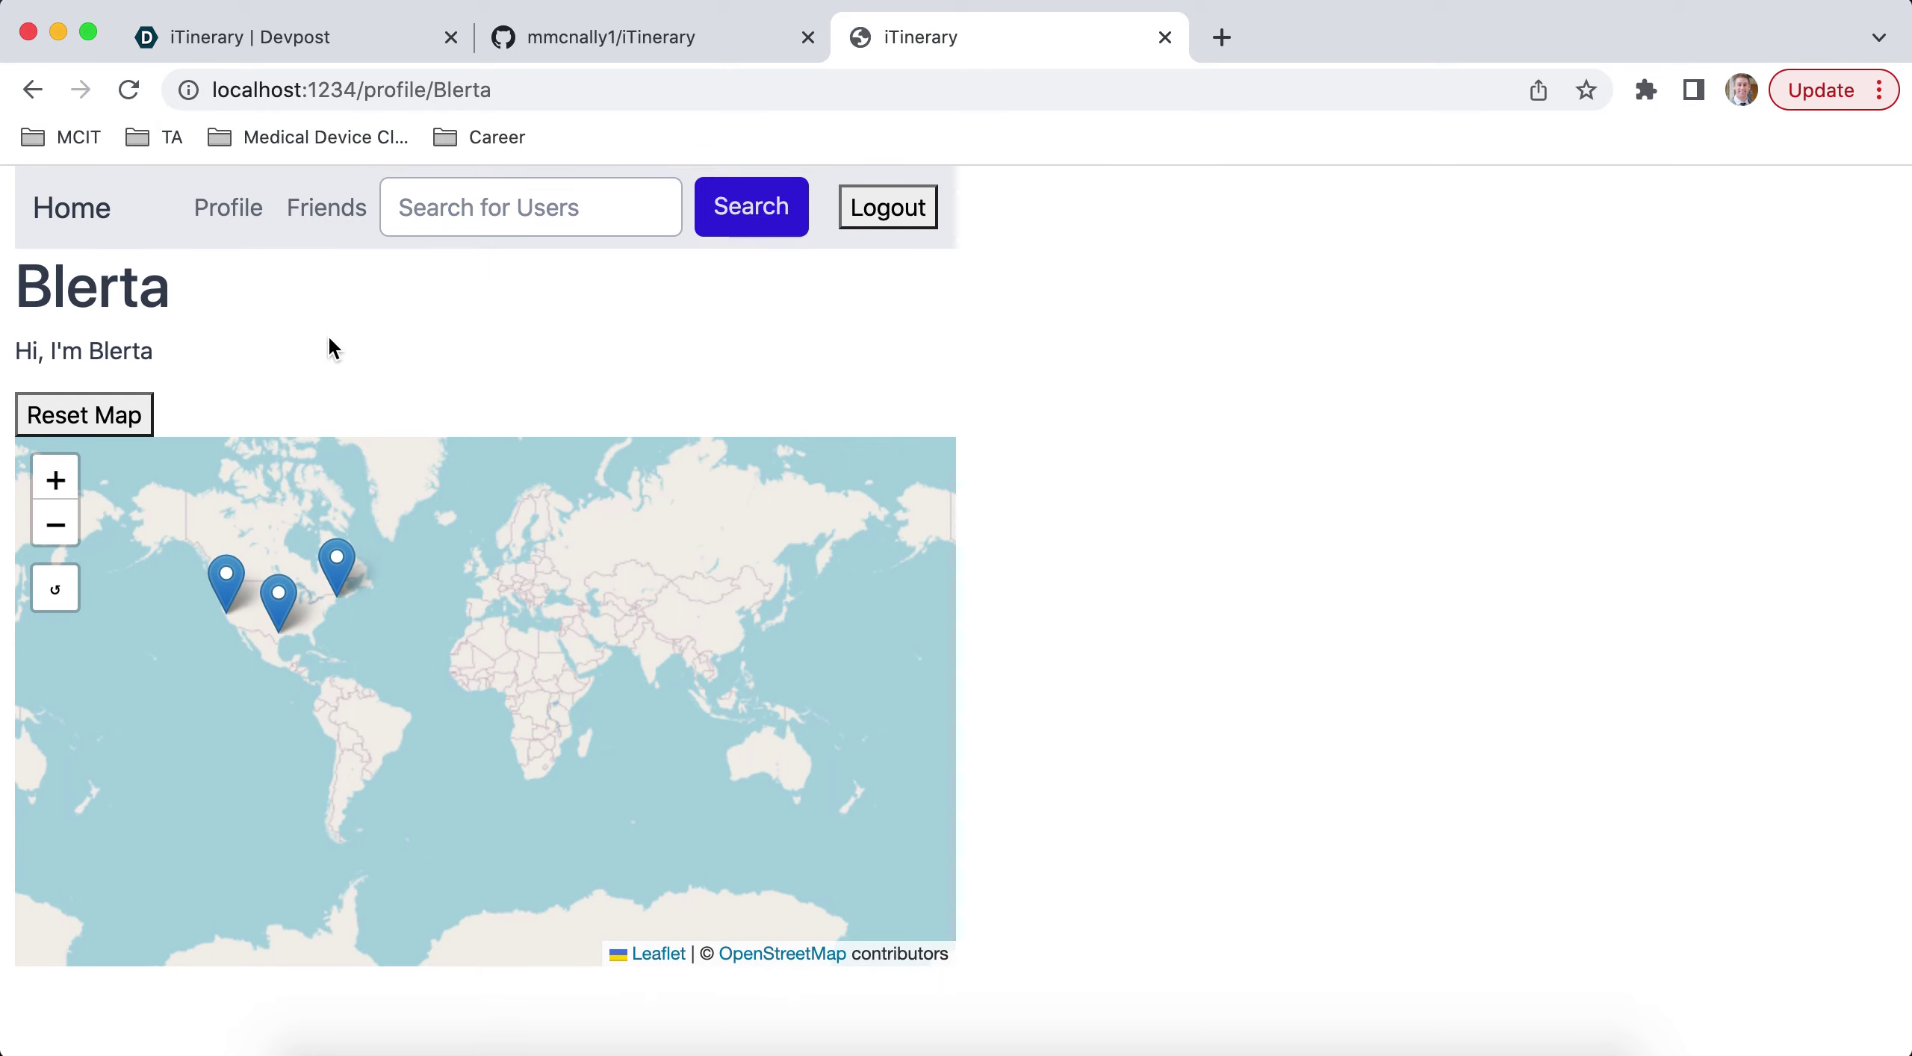
left_click(281, 592)
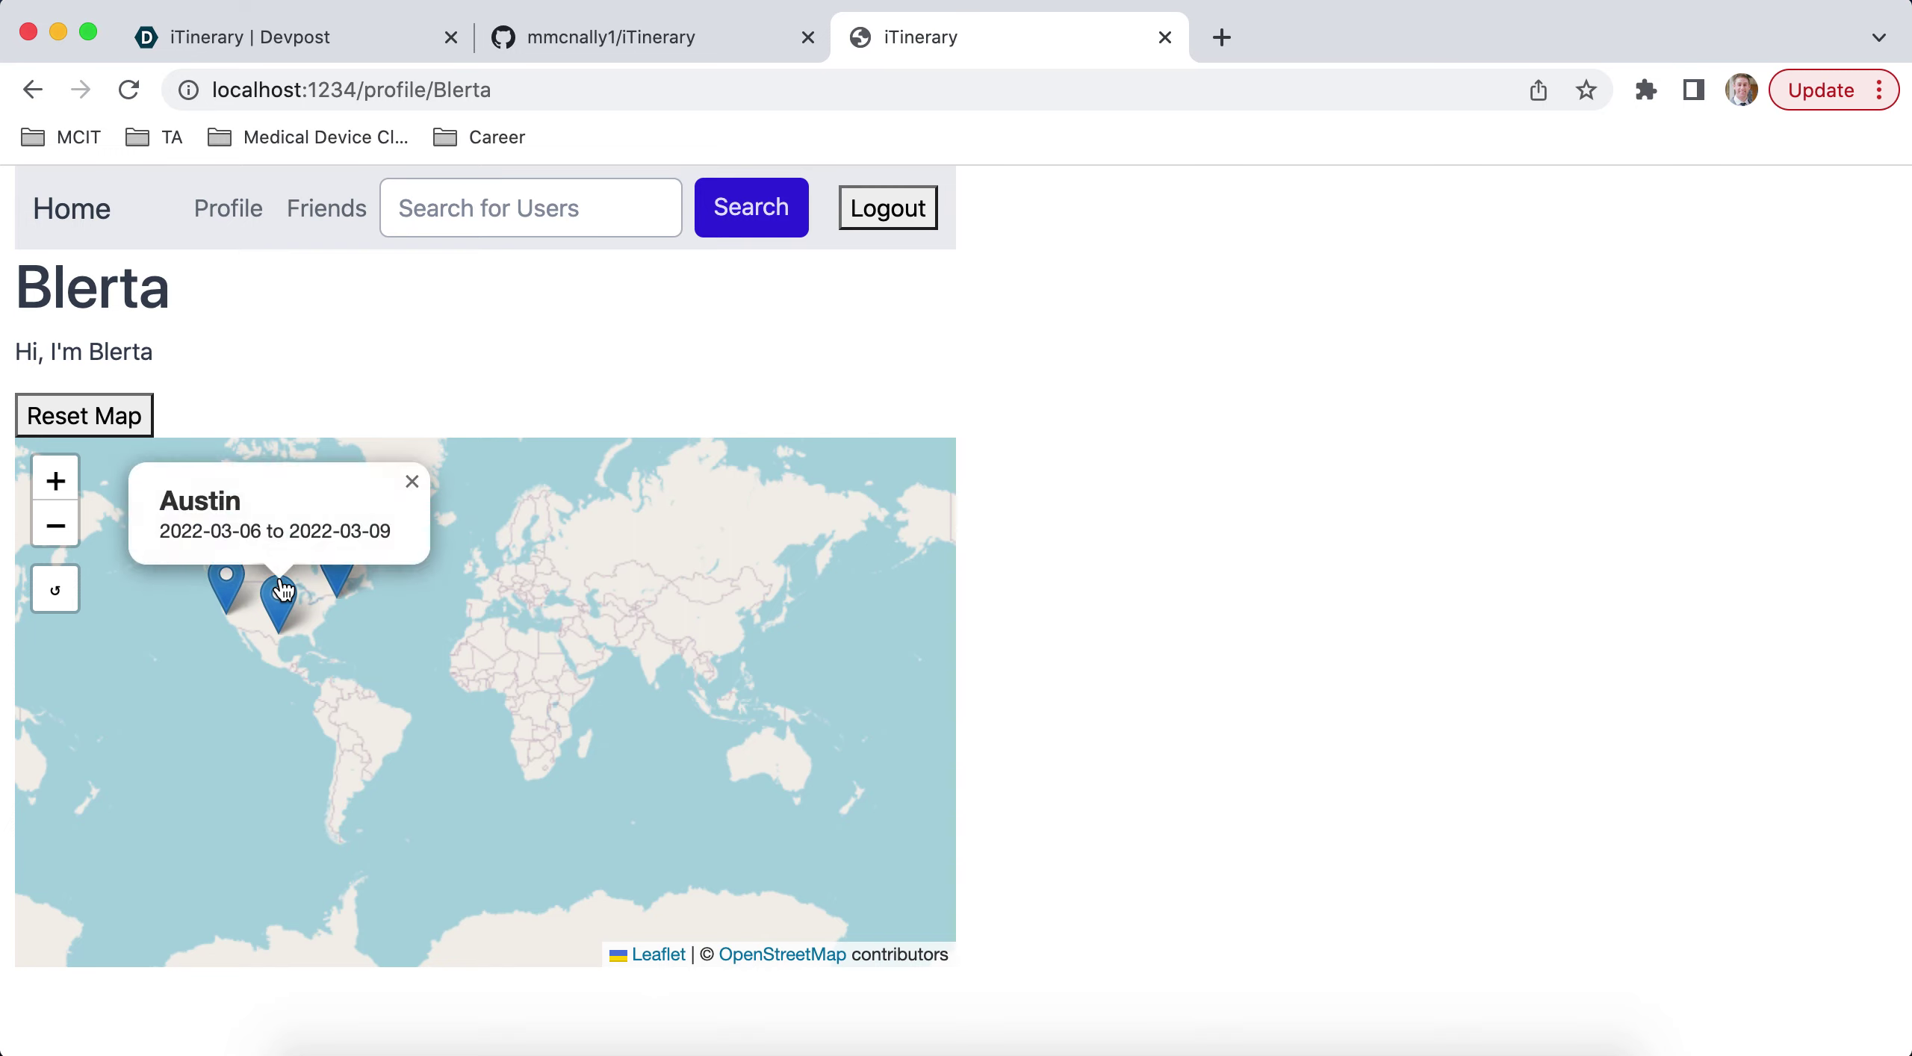
left_click(256, 201)
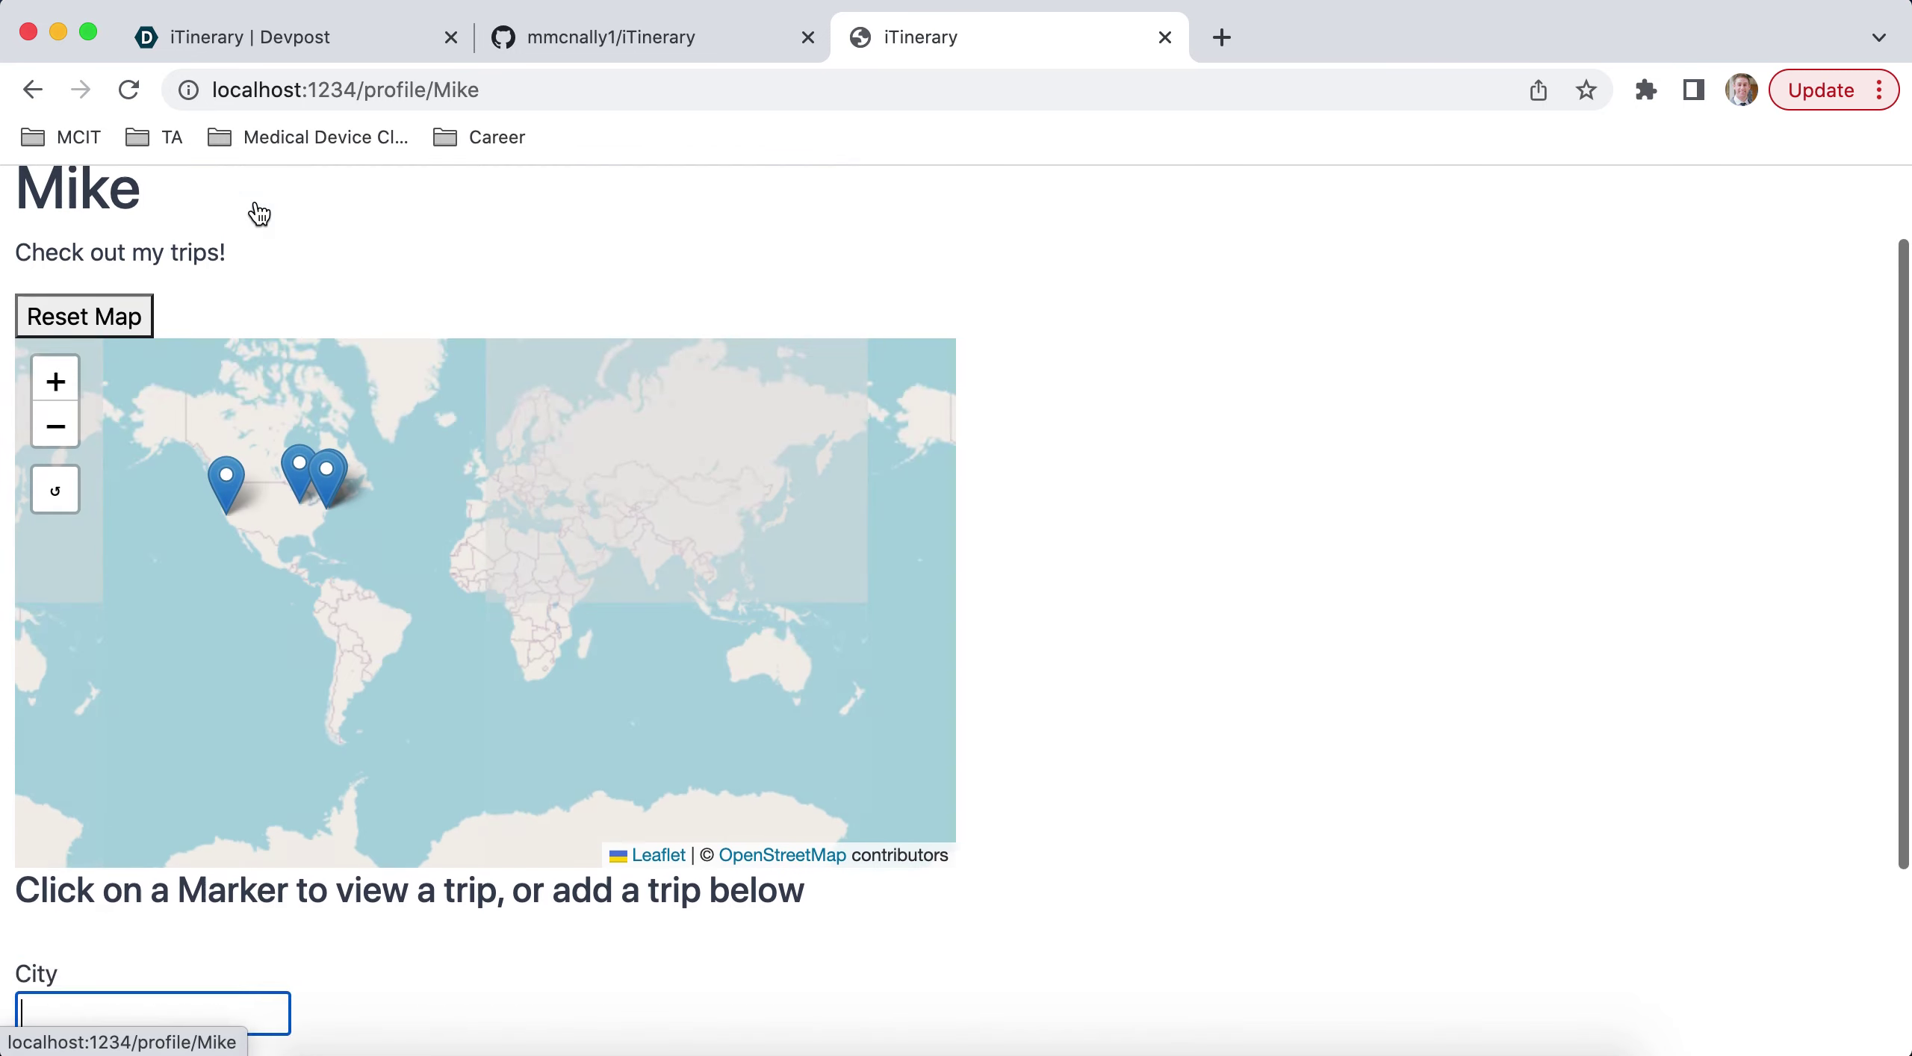
scroll(319, 440, "down", 4)
scroll(320, 440, "up", 5)
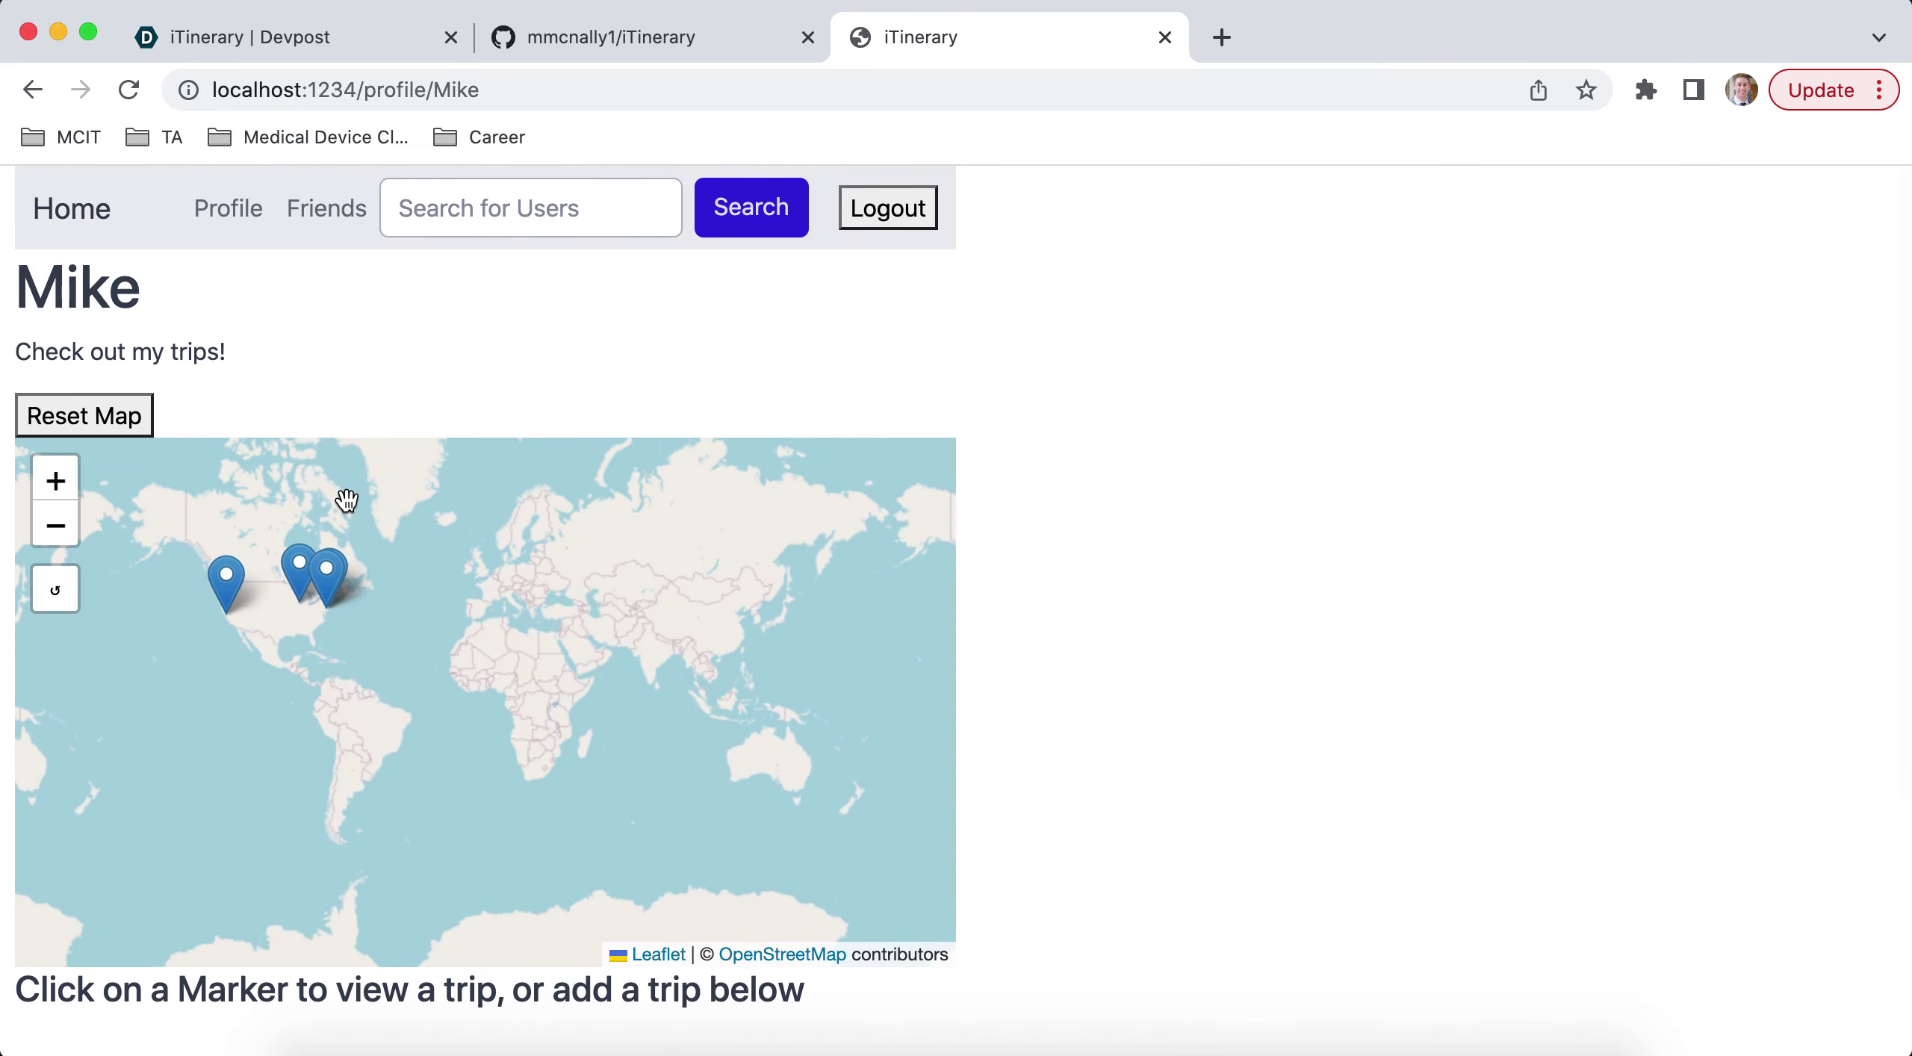